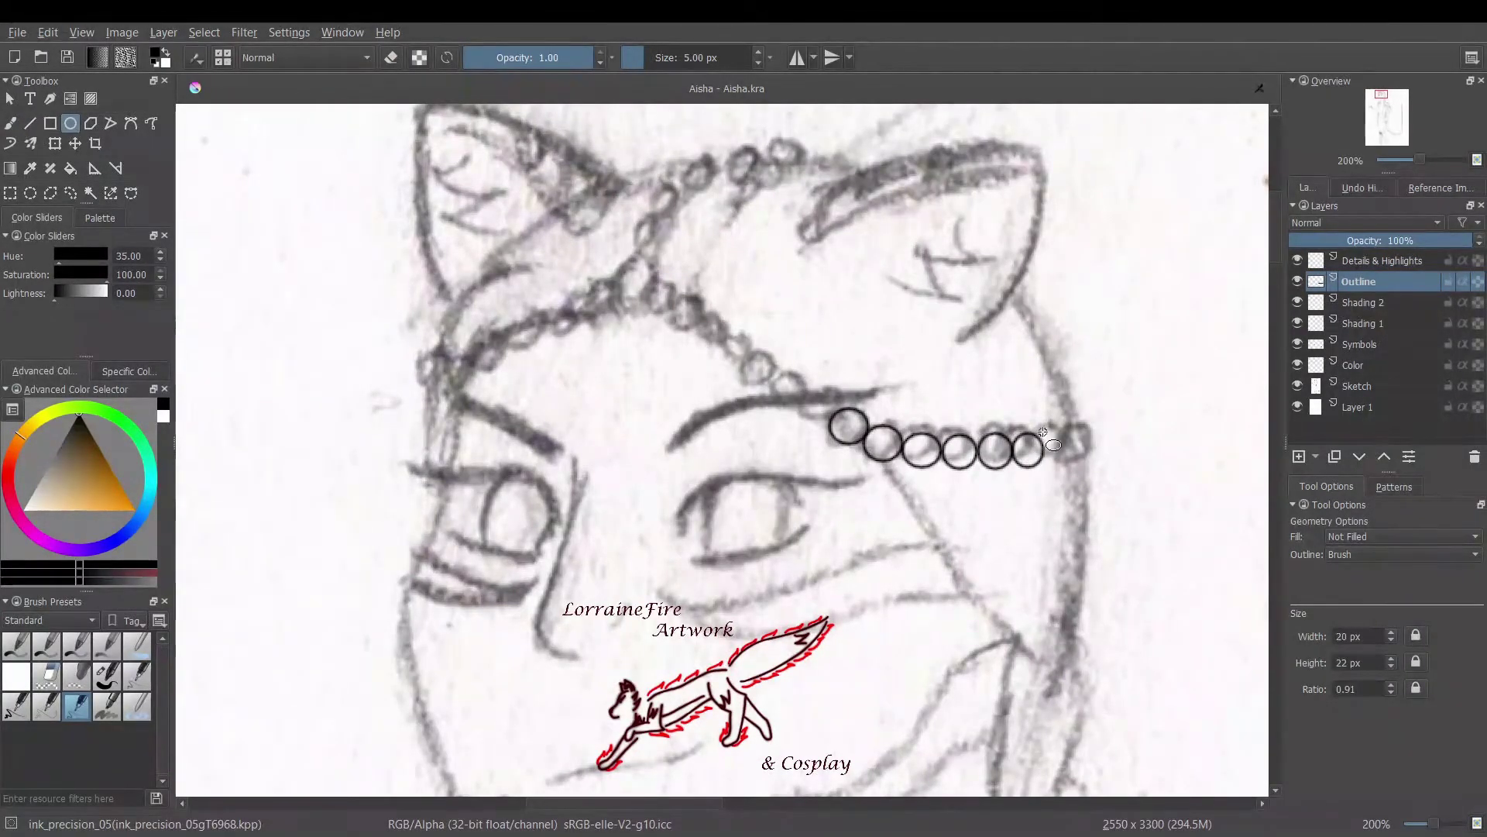
Draw overlapping unfilled ellipse beads along the headband from the right temple up to a larger bead at the forehead's centre
click(829, 428)
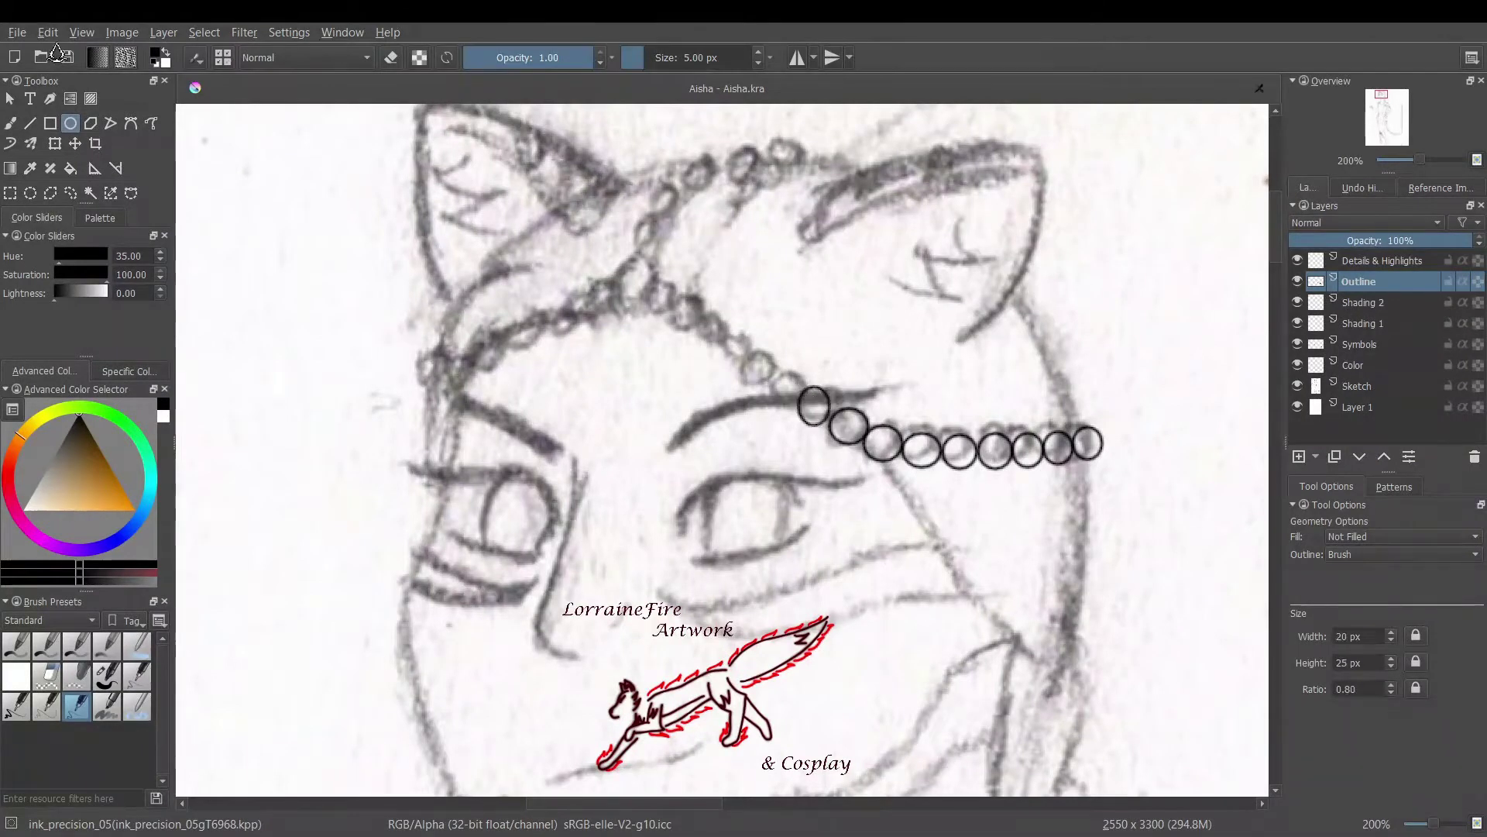
mouse_move(837, 381)
mouse_down()
mouse_move(803, 416)
mouse_move(775, 397)
mouse_up()
mouse_move(780, 344)
mouse_down()
mouse_move(746, 379)
mouse_move(719, 359)
mouse_up()
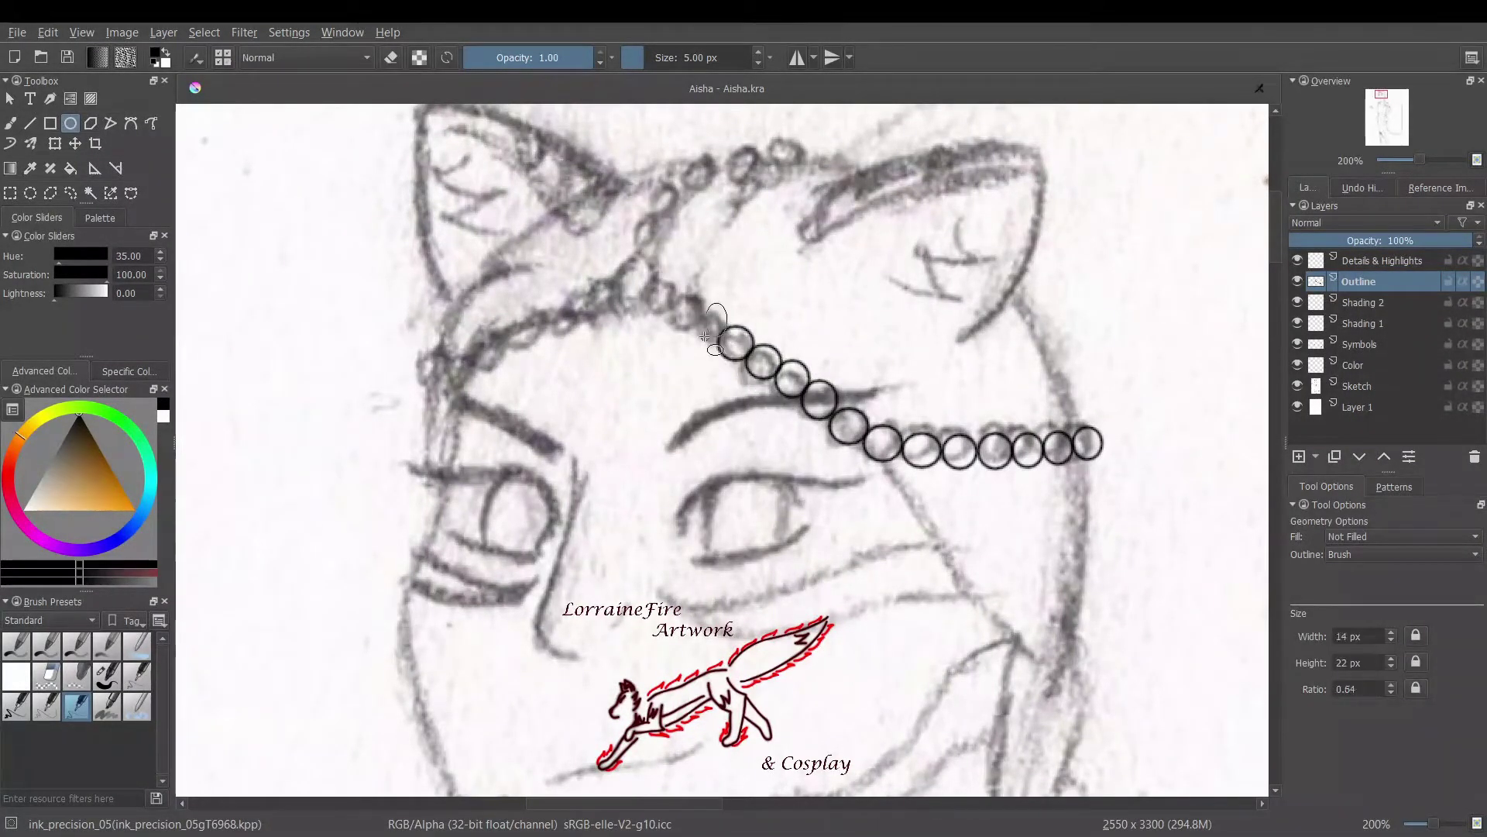
mouse_move(726, 303)
mouse_down()
mouse_move(692, 337)
mouse_move(665, 322)
mouse_up()
drag(675, 270, 645, 299)
drag(658, 250, 616, 301)
Erase the small beads just to the right of the large central forehead bead with the 10 px Eraser_circle brush
key(e)
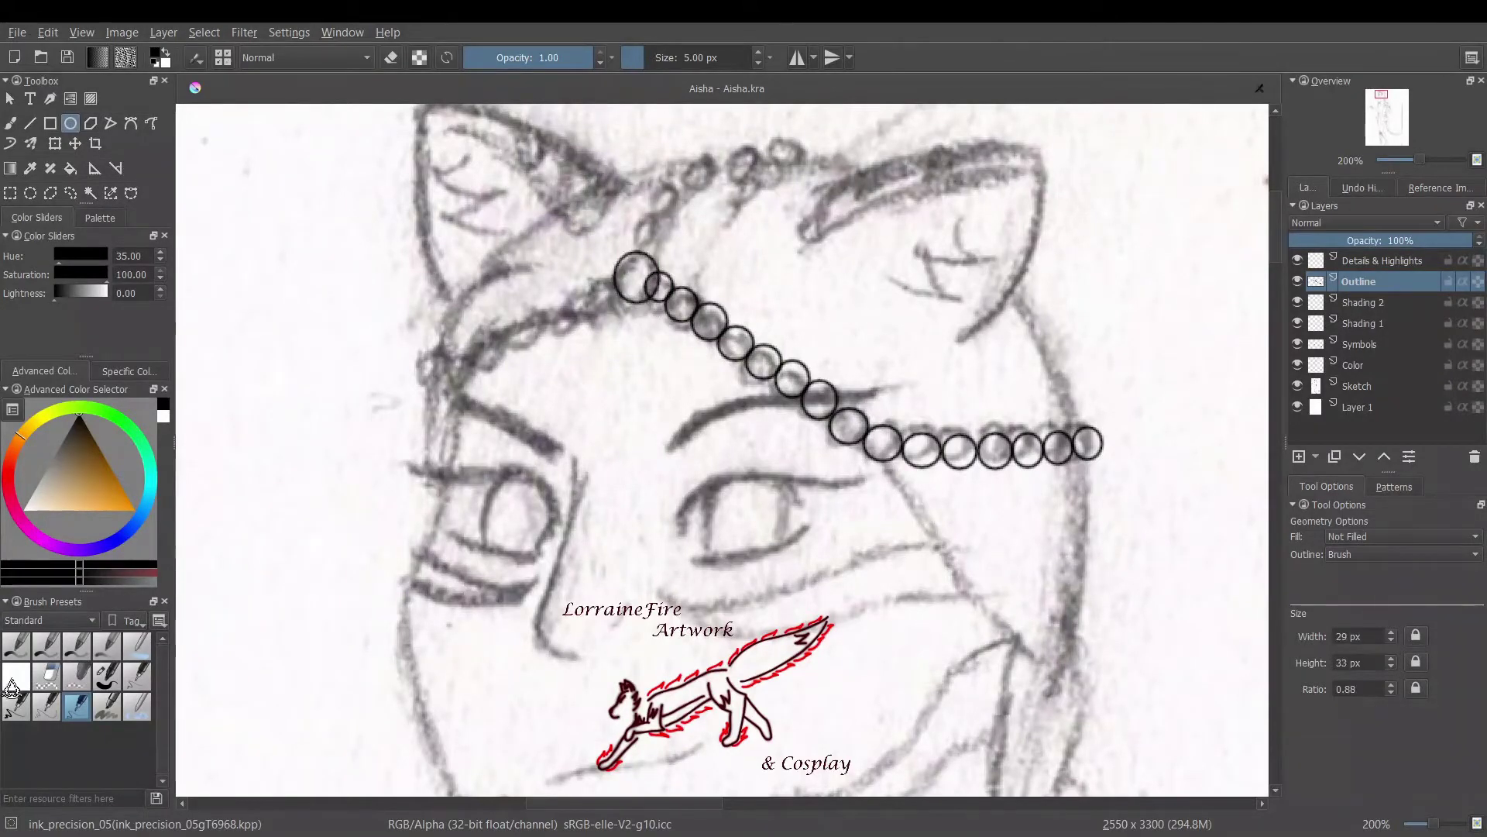
key(e)
key(e)
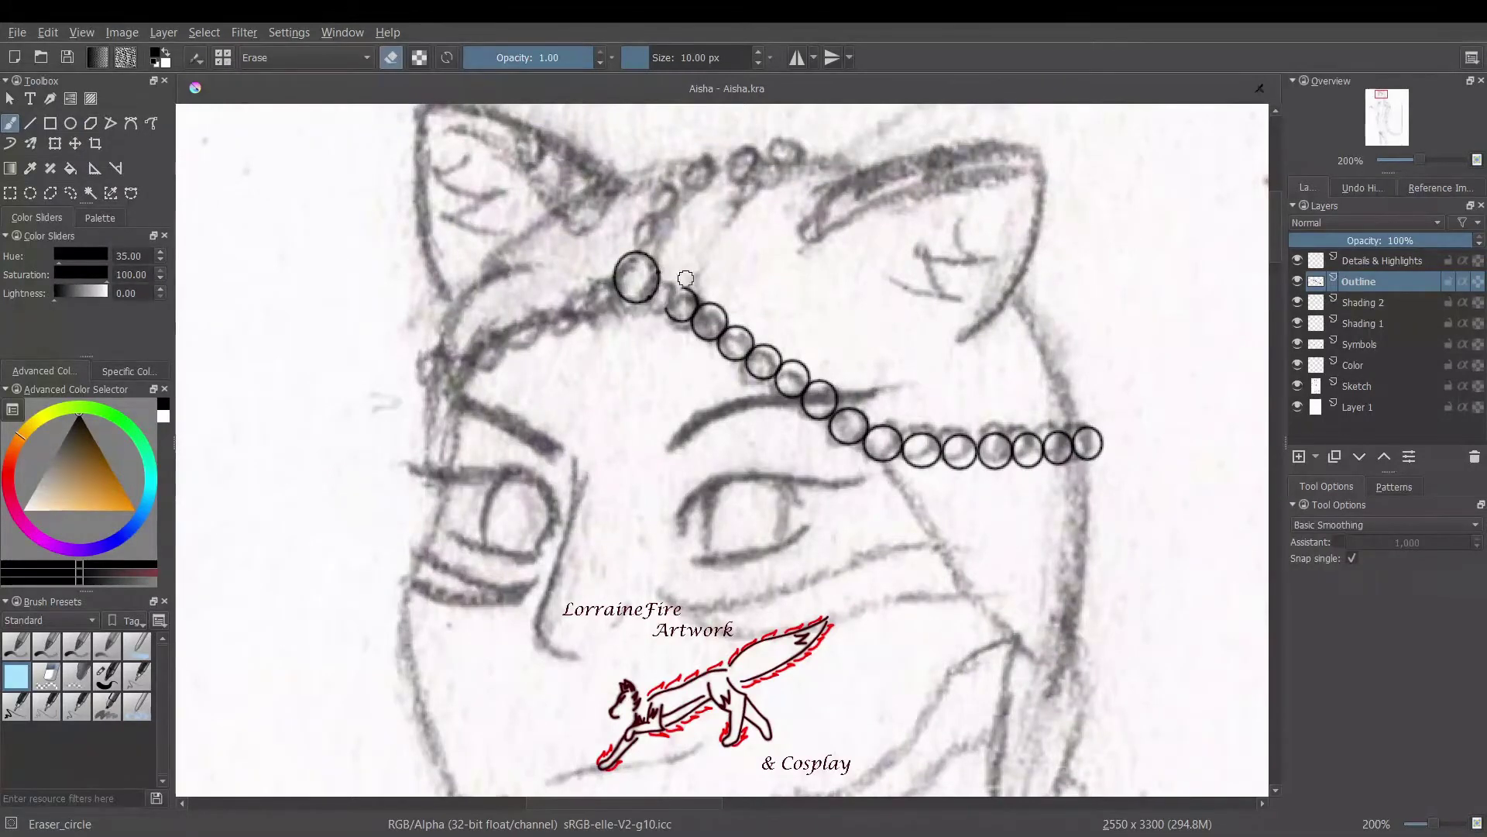
mouse_move(686, 279)
mouse_down()
mouse_move(718, 274)
mouse_move(731, 314)
mouse_up()
key(e)
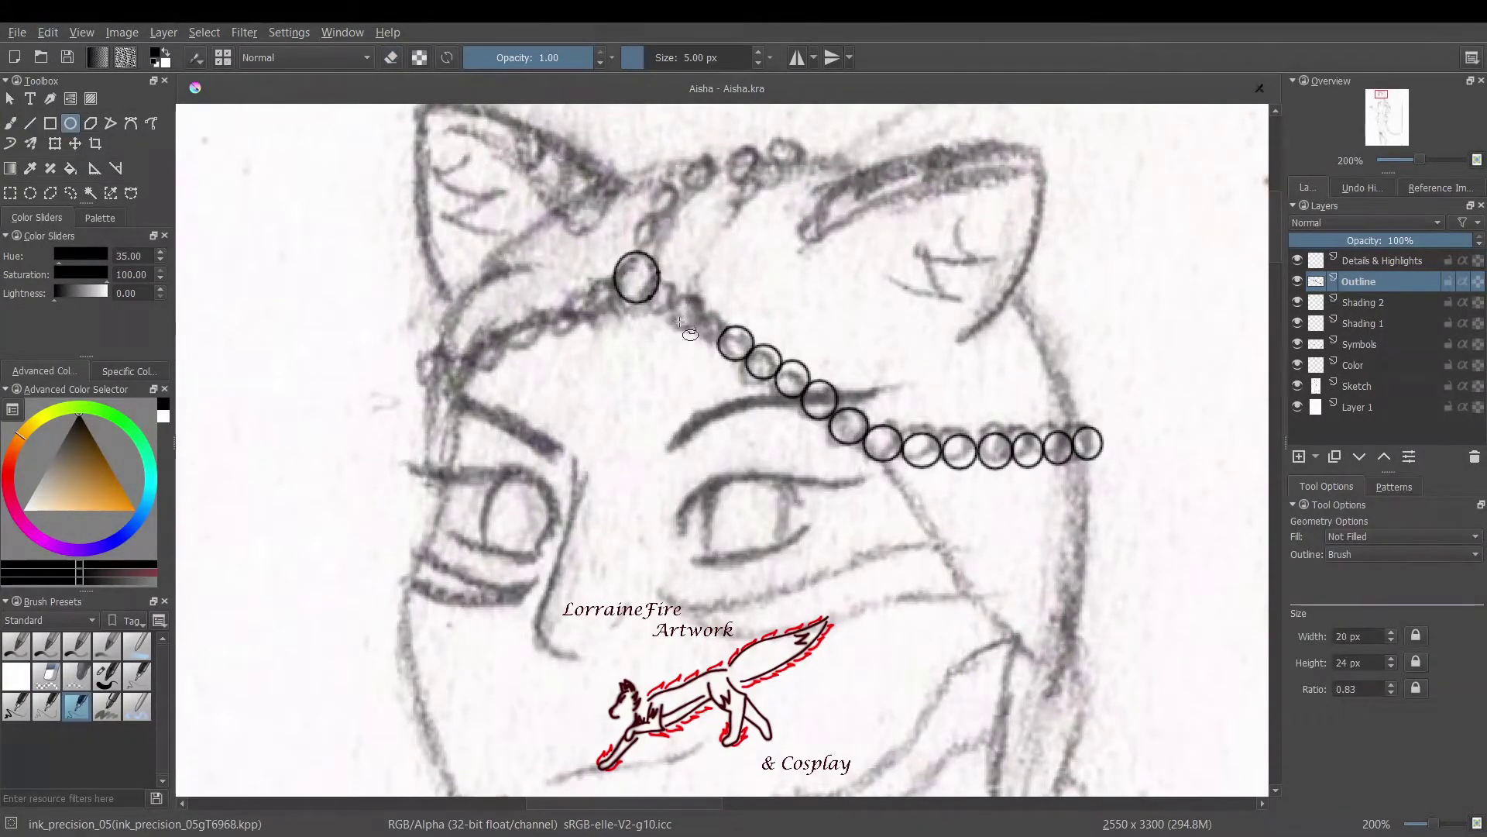
Redraw evenly spaced beads from the large central bead down to the right eyebrow, undoing misplaced ones
drag(650, 289, 706, 336)
mouse_move(704, 327)
mouse_down()
mouse_move(823, 411)
mouse_move(724, 337)
mouse_move(804, 402)
mouse_up()
key(ctrl+z)
key(e)
key(ctrl+z)
Draw the left headband's ellipse beads from the left temple up to the large central bead with the ink_precision_05 brush
click(76, 707)
click(70, 123)
drag(445, 385, 447, 385)
mouse_move(446, 355)
mouse_down()
mouse_move(474, 385)
mouse_move(552, 348)
mouse_up()
drag(554, 309, 581, 336)
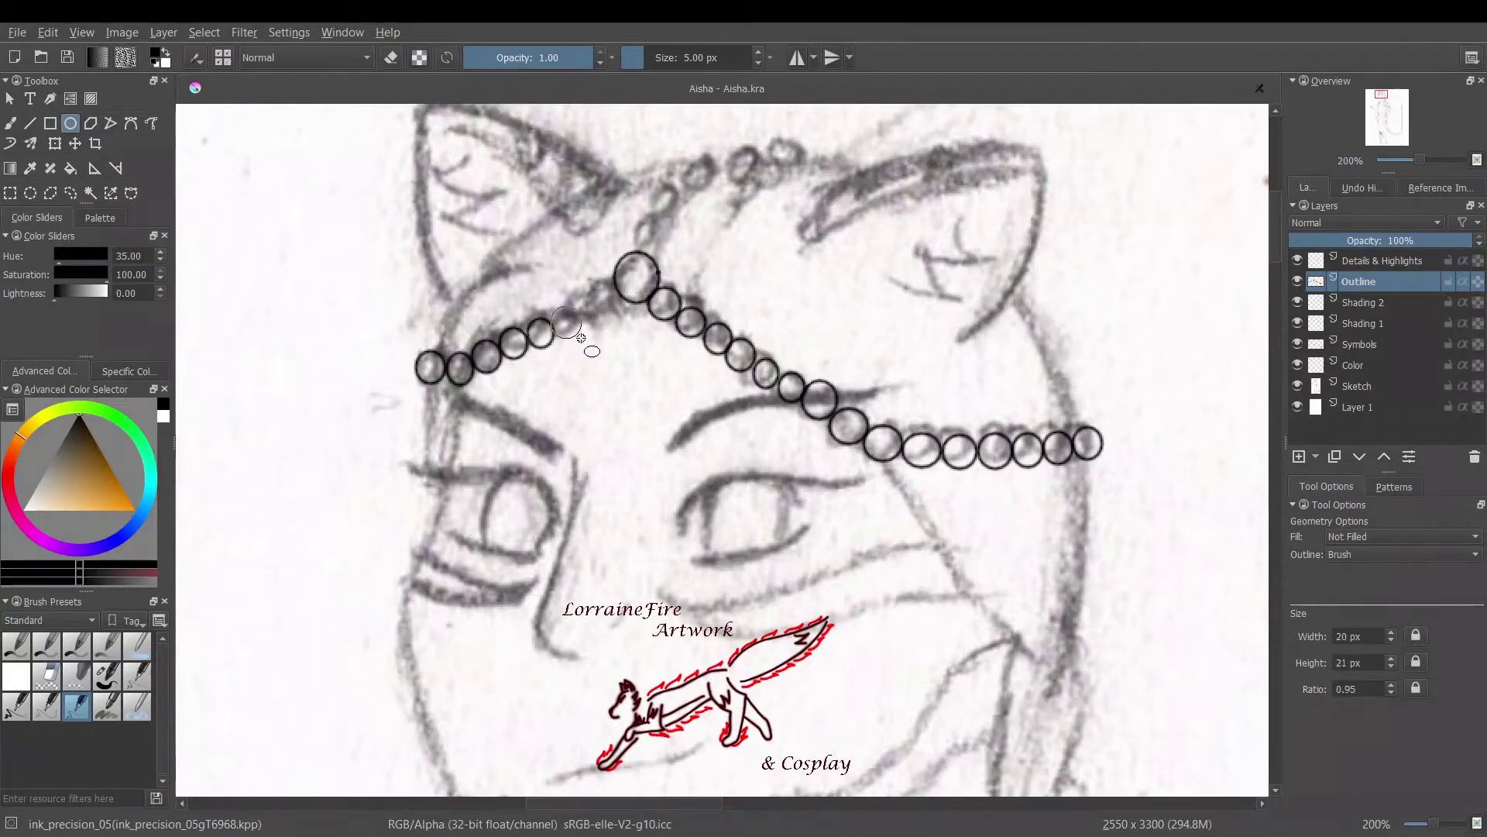
mouse_move(594, 282)
mouse_down()
mouse_move(622, 310)
mouse_move(602, 323)
mouse_up()
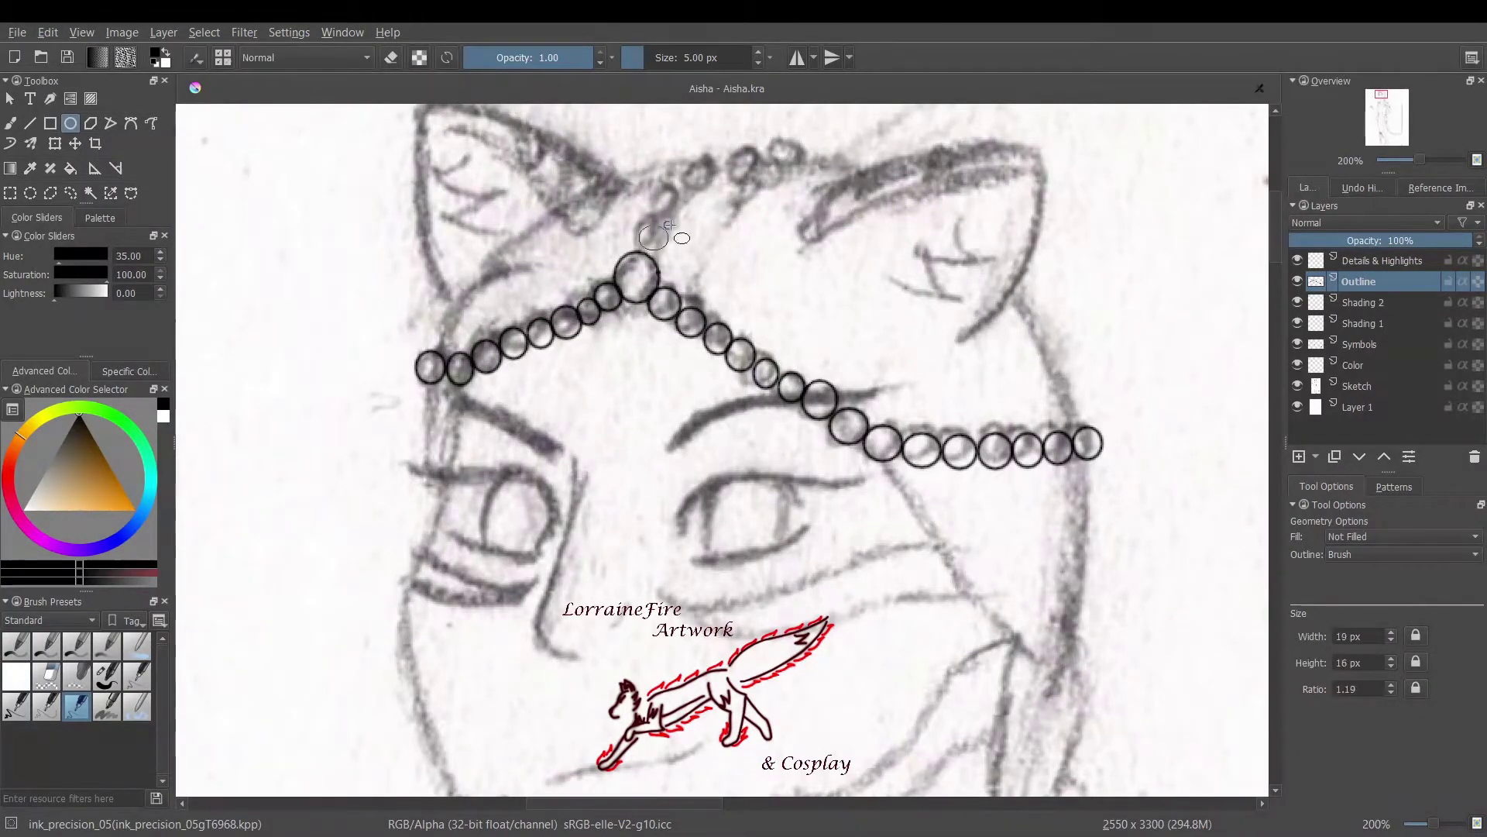
Draw the chain of ellipse beads running from the large central bead up over the top of the head
drag(670, 225, 670, 227)
mouse_move(657, 186)
mouse_down()
mouse_move(682, 211)
mouse_move(723, 180)
mouse_up()
mouse_move(720, 145)
mouse_down()
mouse_move(745, 169)
mouse_move(772, 164)
mouse_move(774, 138)
mouse_up()
Ink the curved hairline above the left headband and the hair strand edges hanging below its end beads
key(v)
key(ctrl+plus)
scroll(465, 239, up, 3)
mouse_move(452, 456)
mouse_down()
mouse_move(391, 460)
mouse_move(322, 557)
mouse_move(308, 732)
mouse_up()
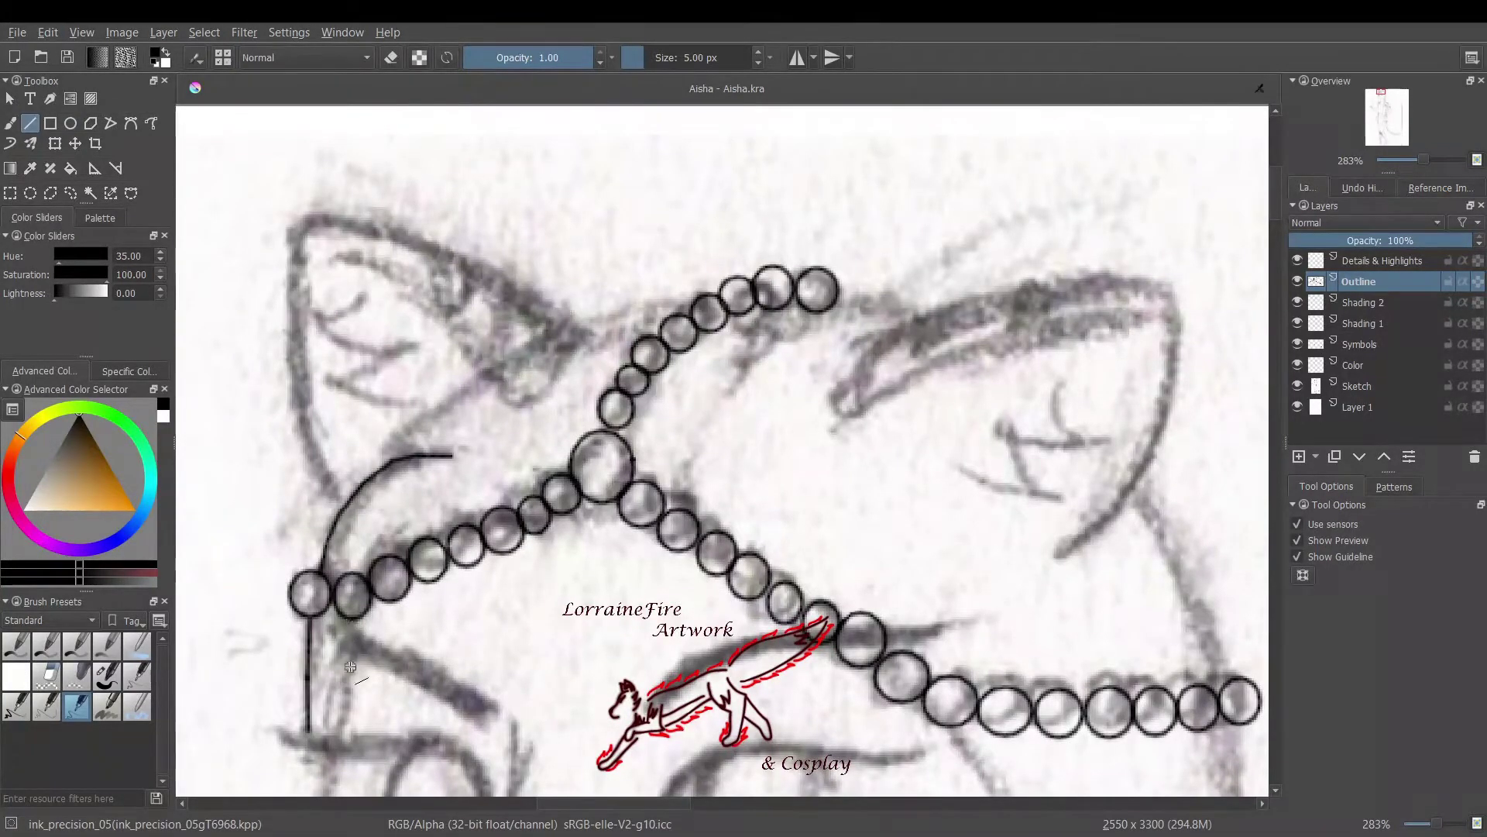
drag(350, 617, 349, 695)
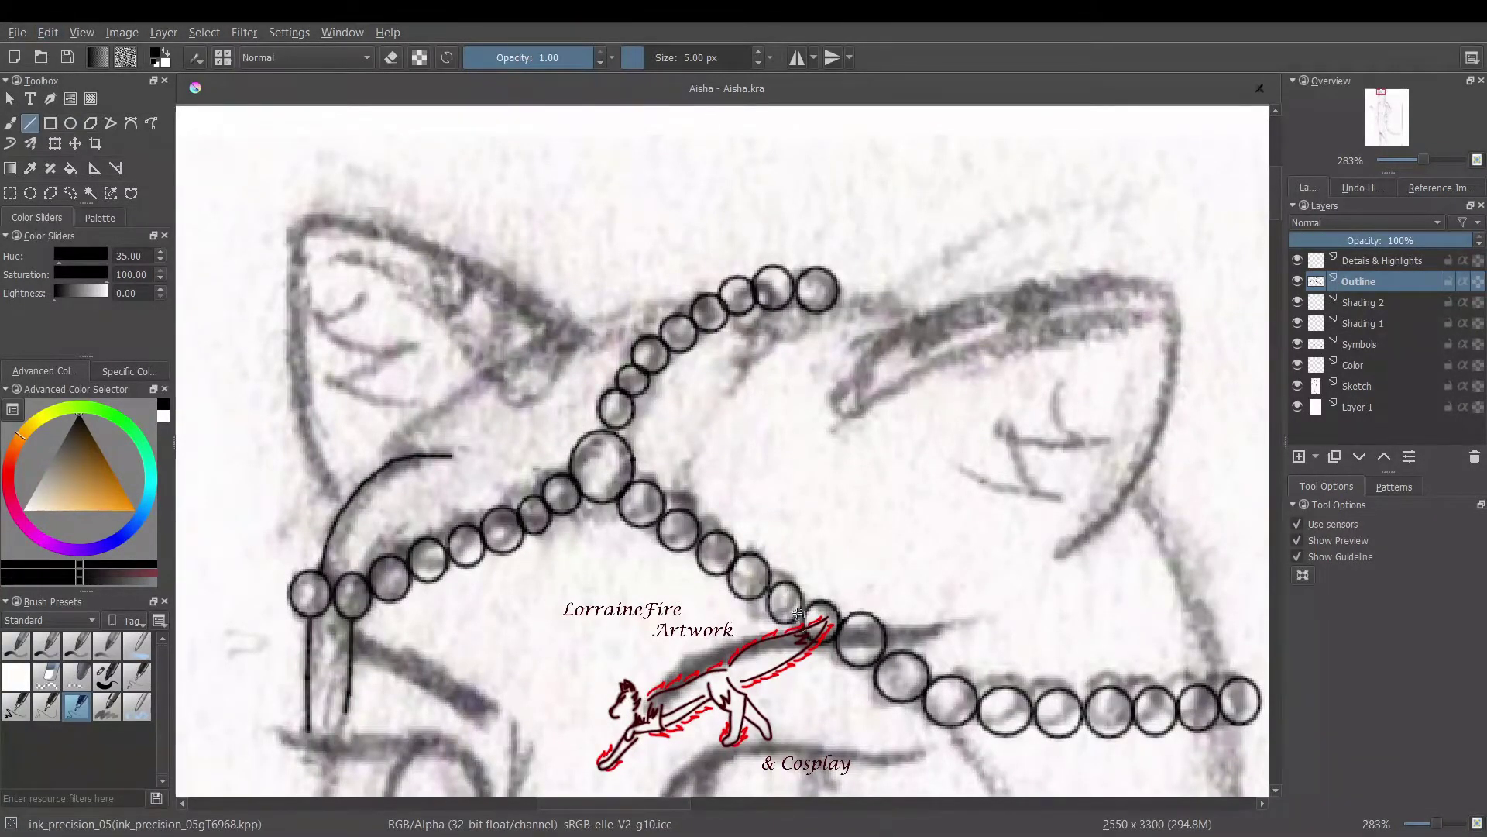
Ink the left ear's outline, folded inner edge and fur tufts, plus the hair curve at its base
mouse_move(365, 261)
mouse_down()
mouse_move(529, 401)
mouse_move(595, 335)
mouse_up()
mouse_move(299, 220)
mouse_down()
mouse_move(349, 221)
mouse_move(594, 335)
mouse_up()
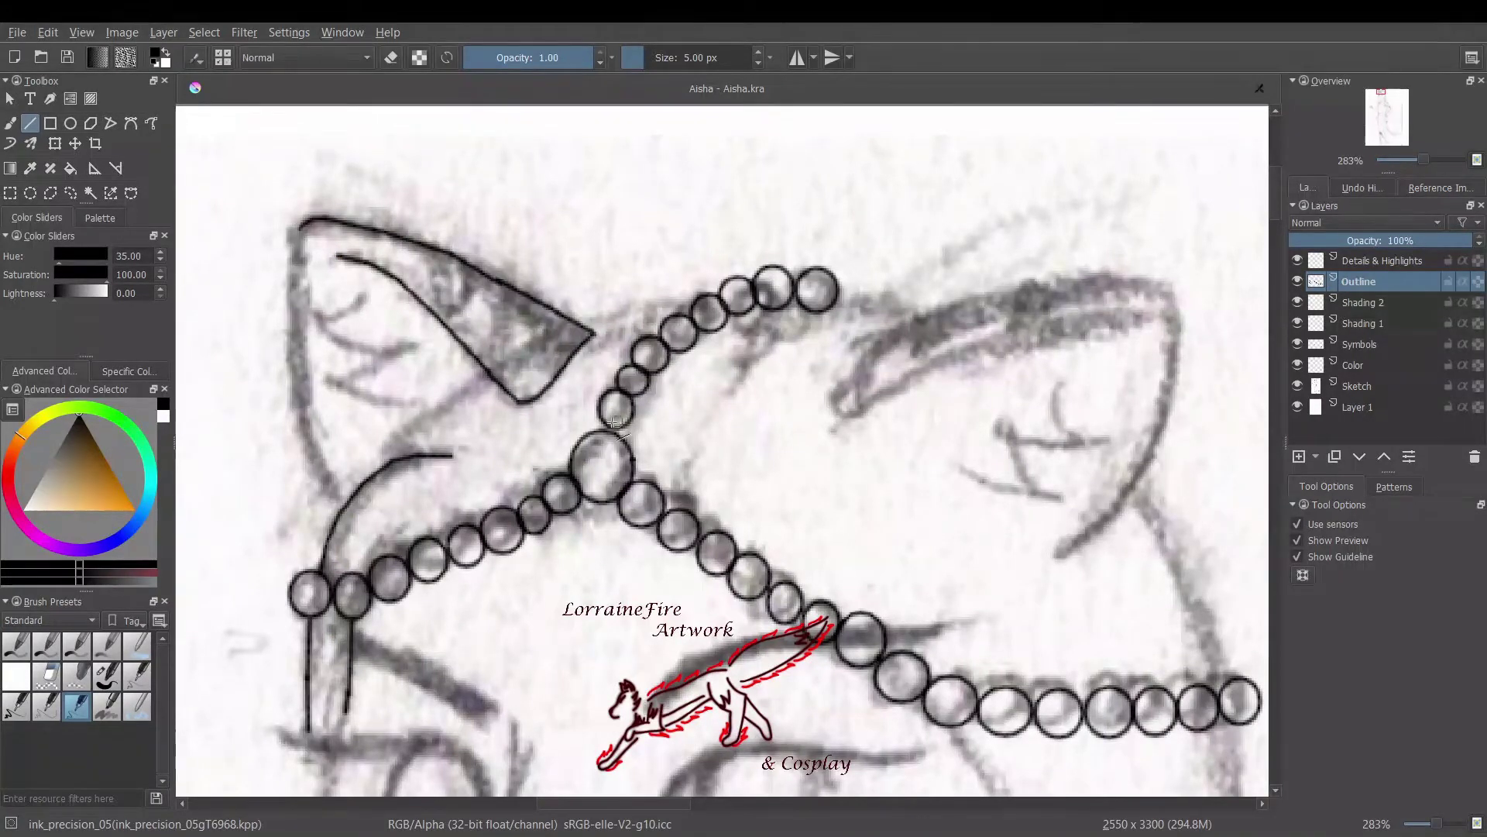
key(ctrl+z)
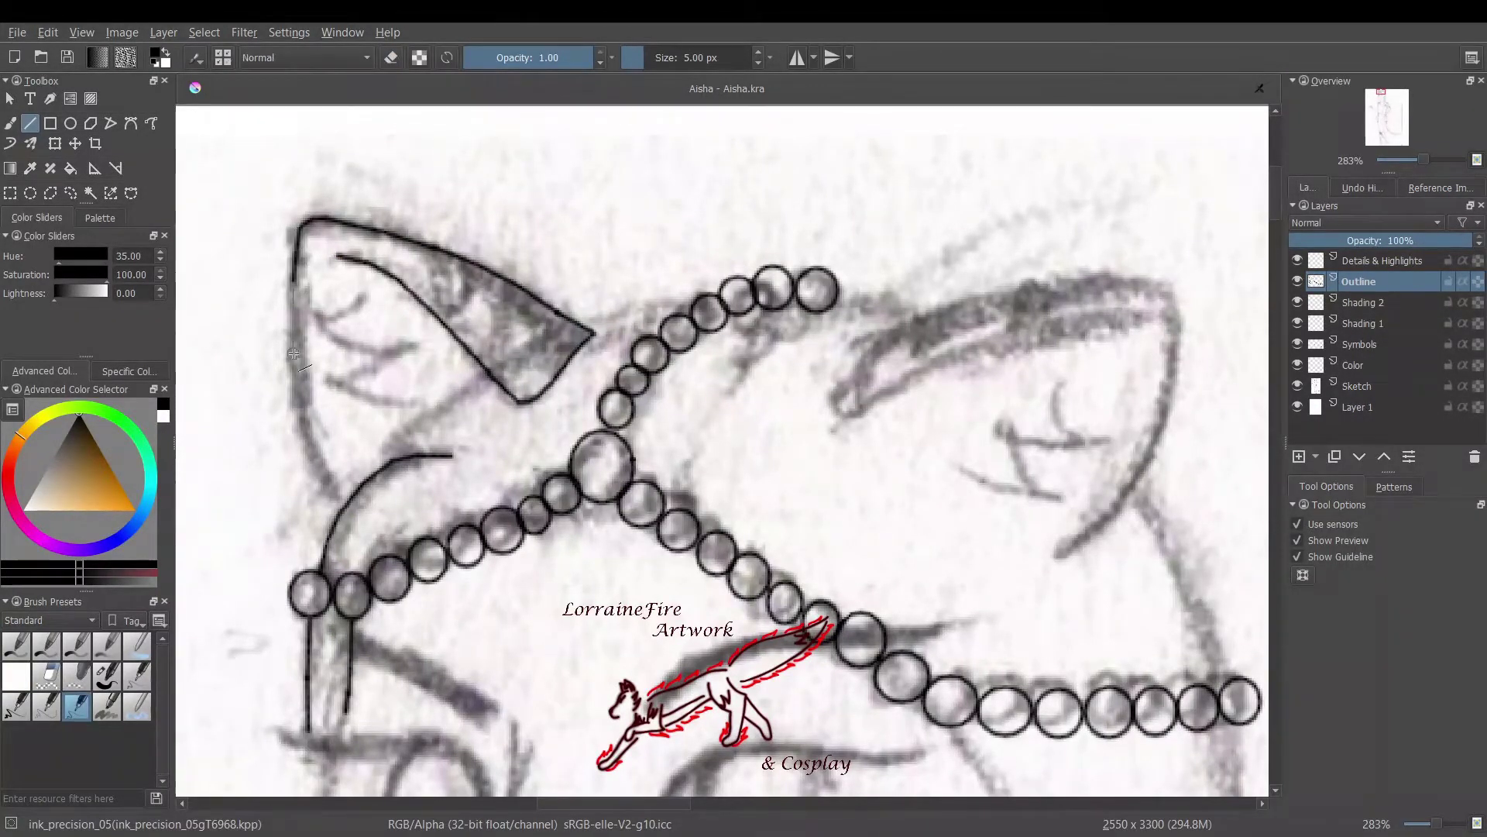
drag(293, 353, 328, 504)
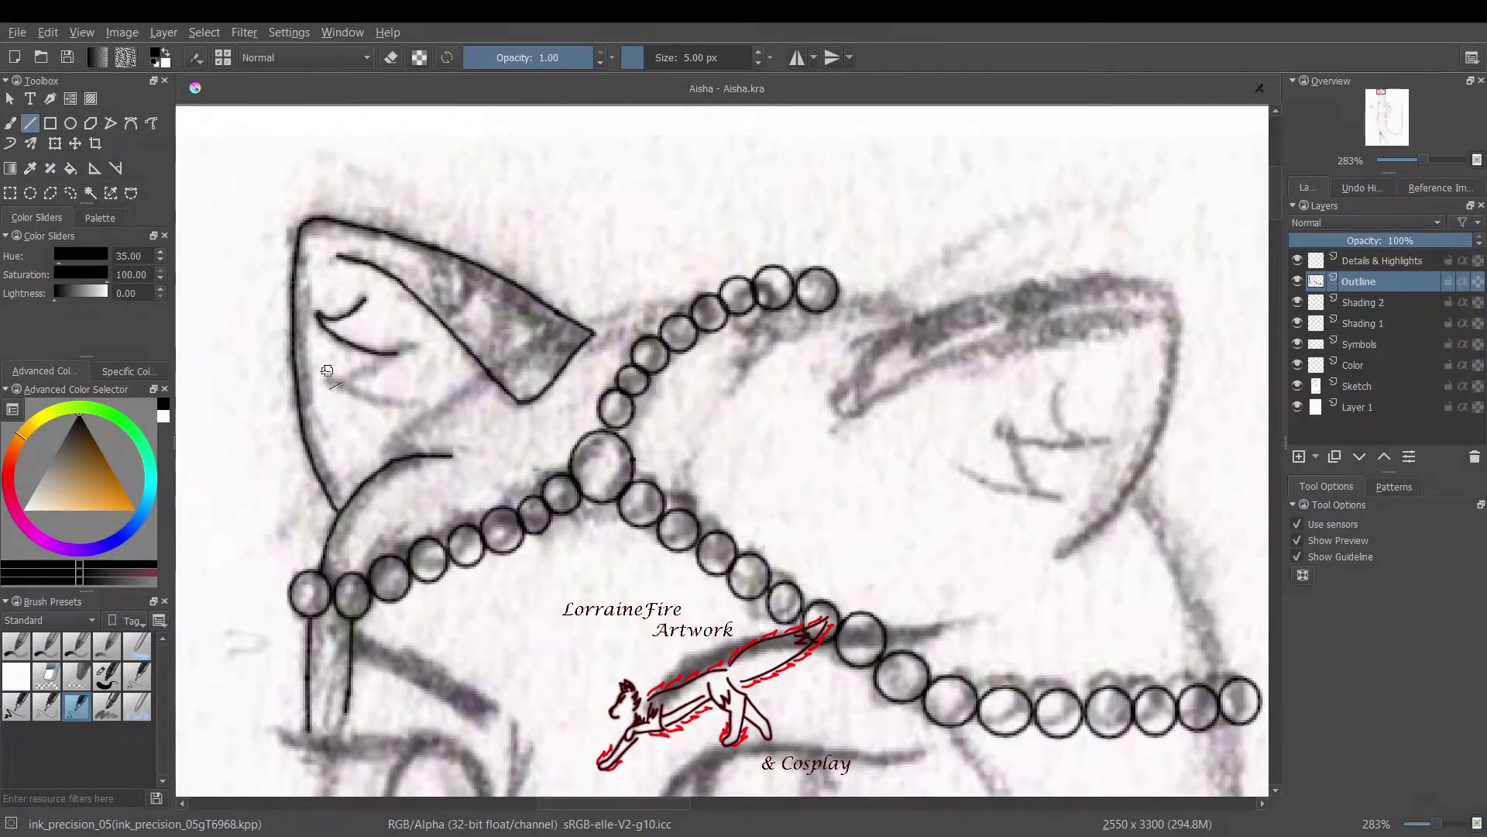
drag(384, 464, 449, 406)
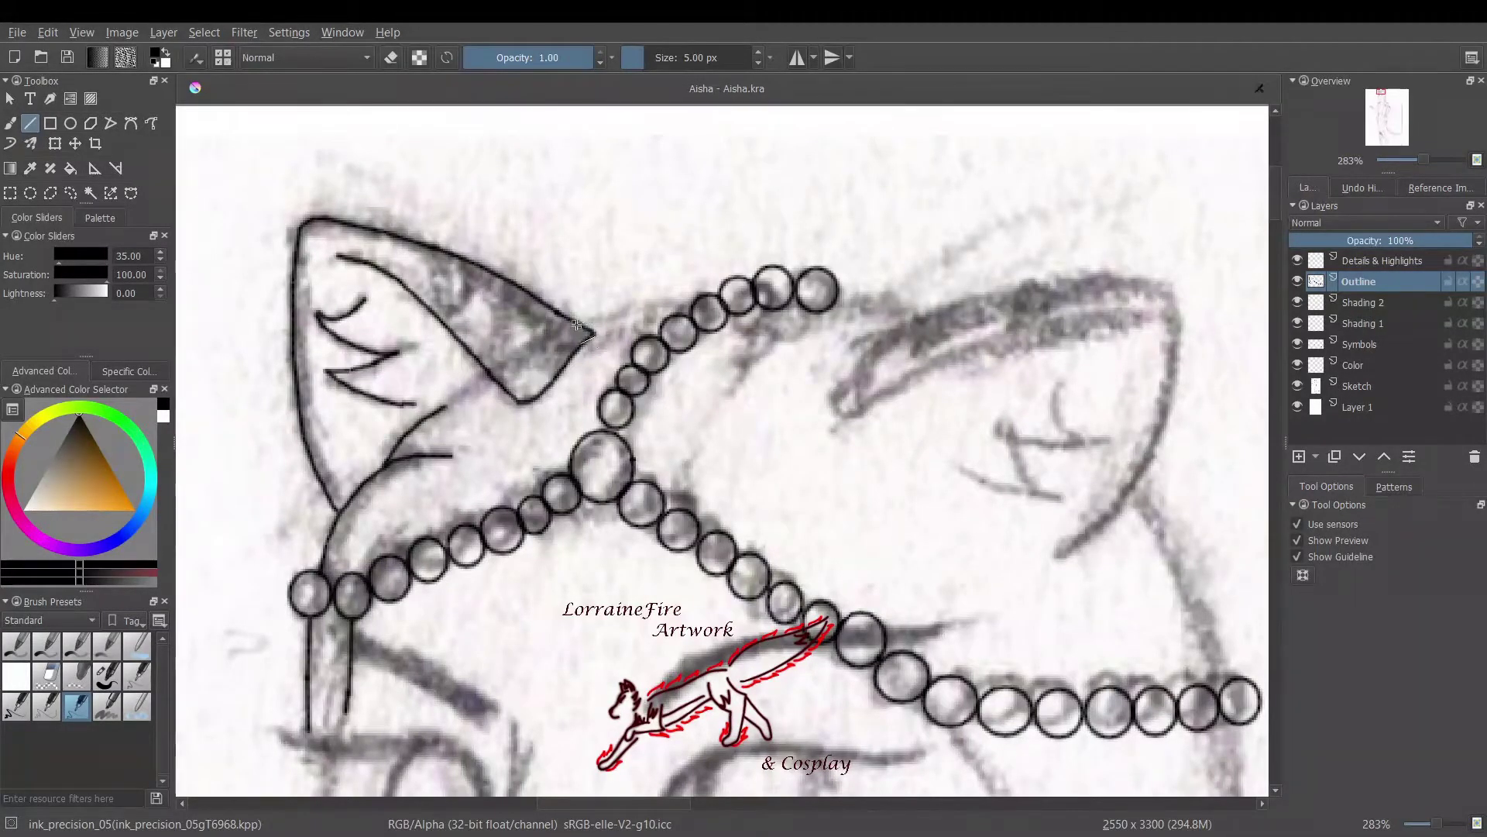
Ink the top of the head between the ears and the right ear's outline with its inner fur tufts
drag(592, 329, 657, 315)
mouse_move(834, 429)
mouse_down()
mouse_move(921, 372)
mouse_move(1175, 317)
mouse_up()
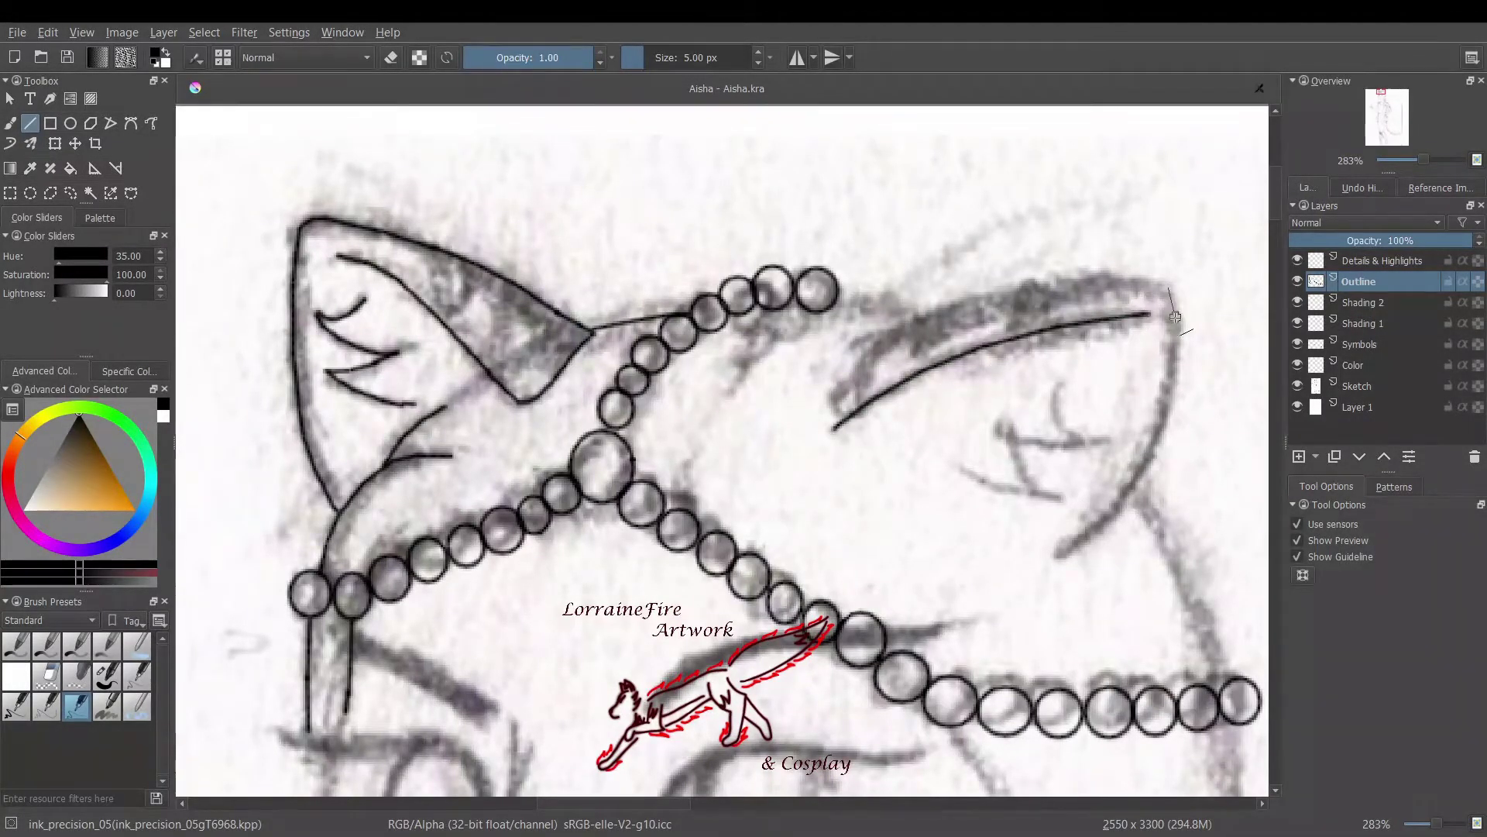
drag(1152, 447, 1055, 558)
mouse_move(1062, 379)
mouse_down()
mouse_move(1080, 439)
mouse_move(1014, 431)
mouse_move(1035, 484)
mouse_move(1094, 441)
mouse_up()
drag(1005, 492, 1055, 499)
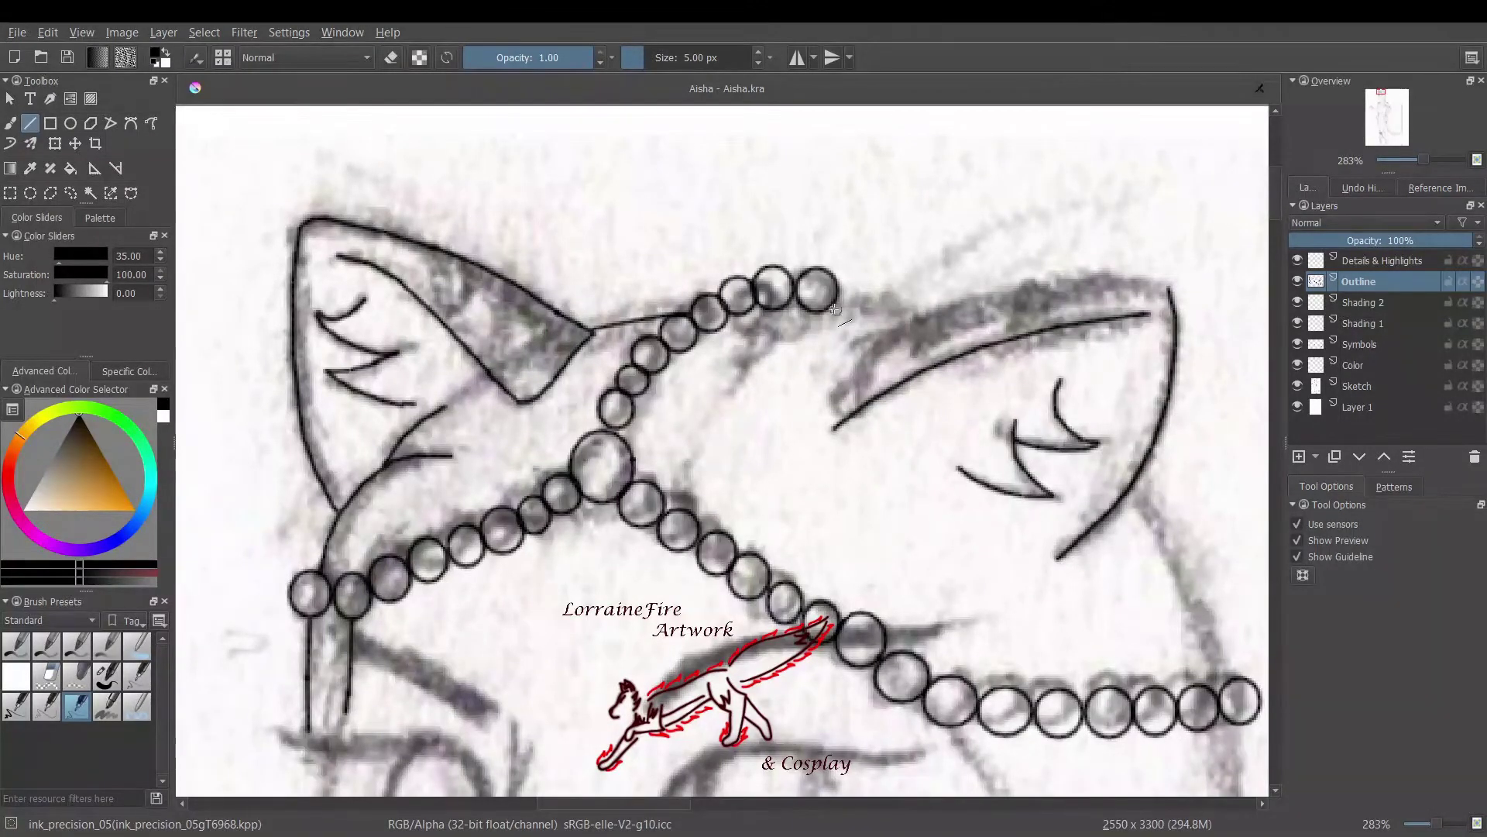
drag(854, 344, 1176, 281)
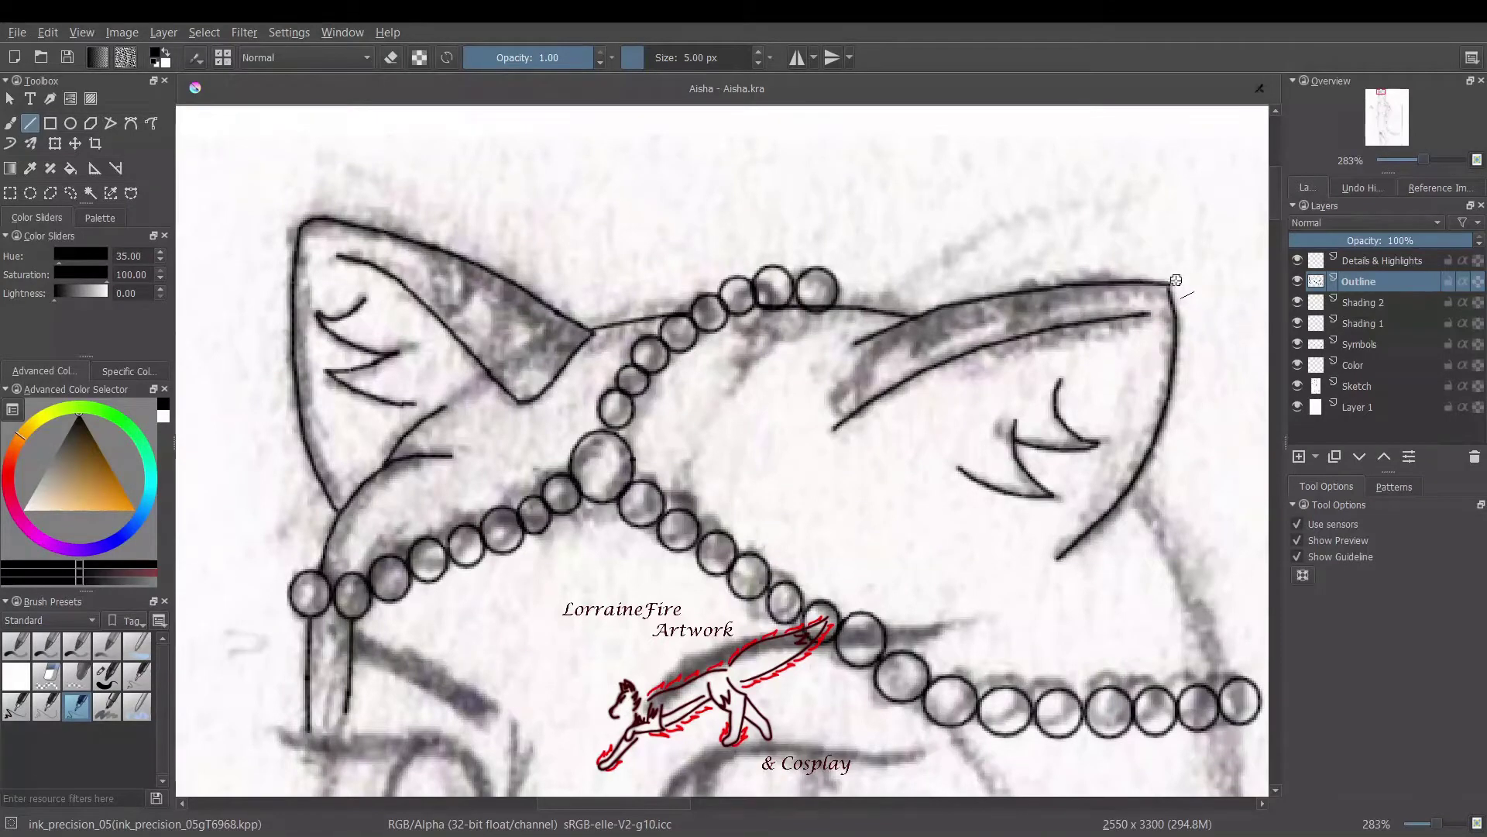
Ink the curved stripe markings on the folded edges of the right and left ears
drag(940, 322, 903, 368)
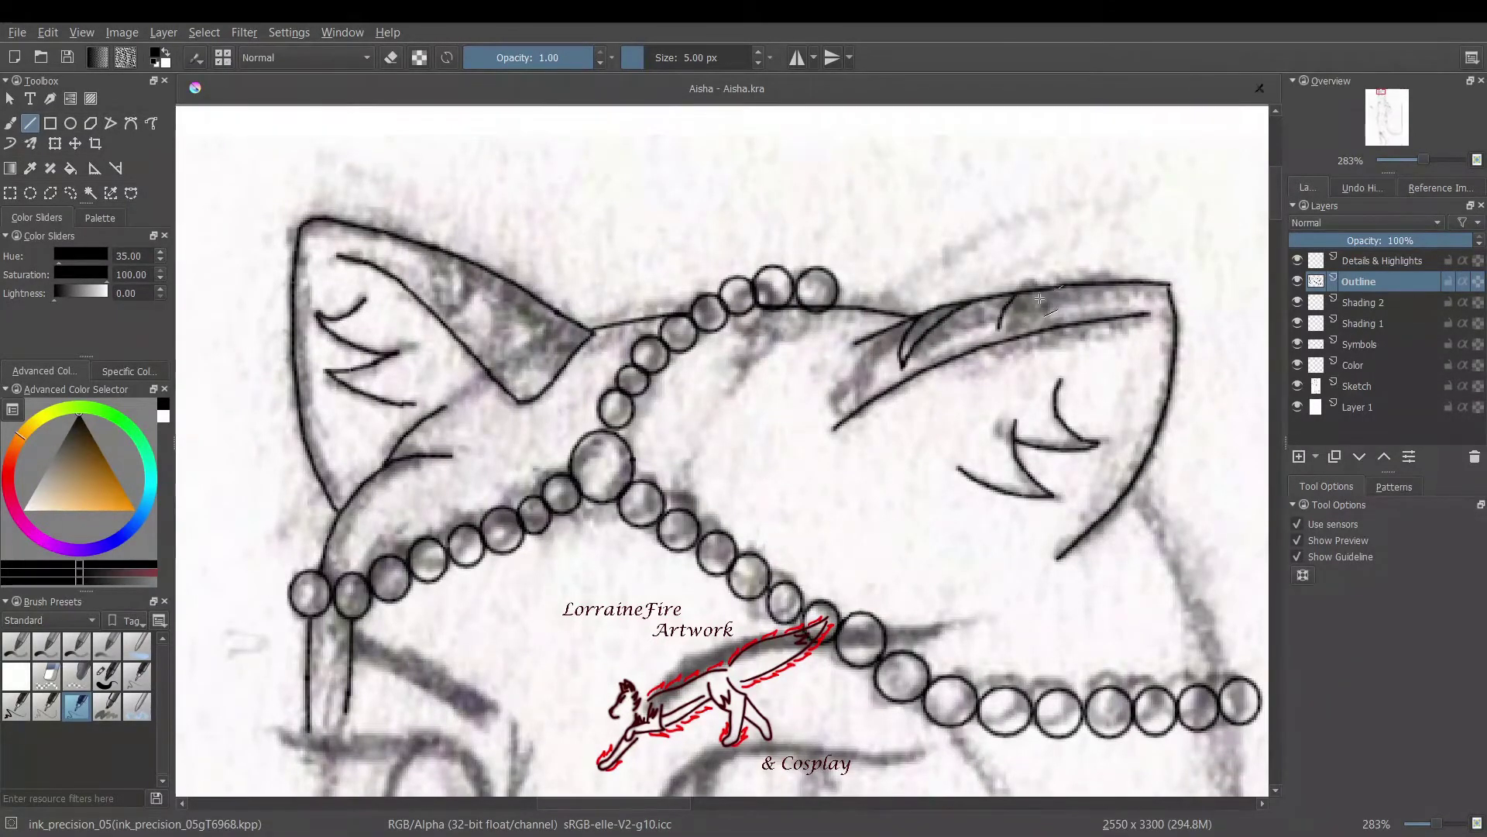
drag(1063, 285, 998, 332)
mouse_move(493, 280)
mouse_down()
mouse_move(502, 365)
mouse_move(559, 310)
mouse_up()
key(b)
key(e)
key(e)
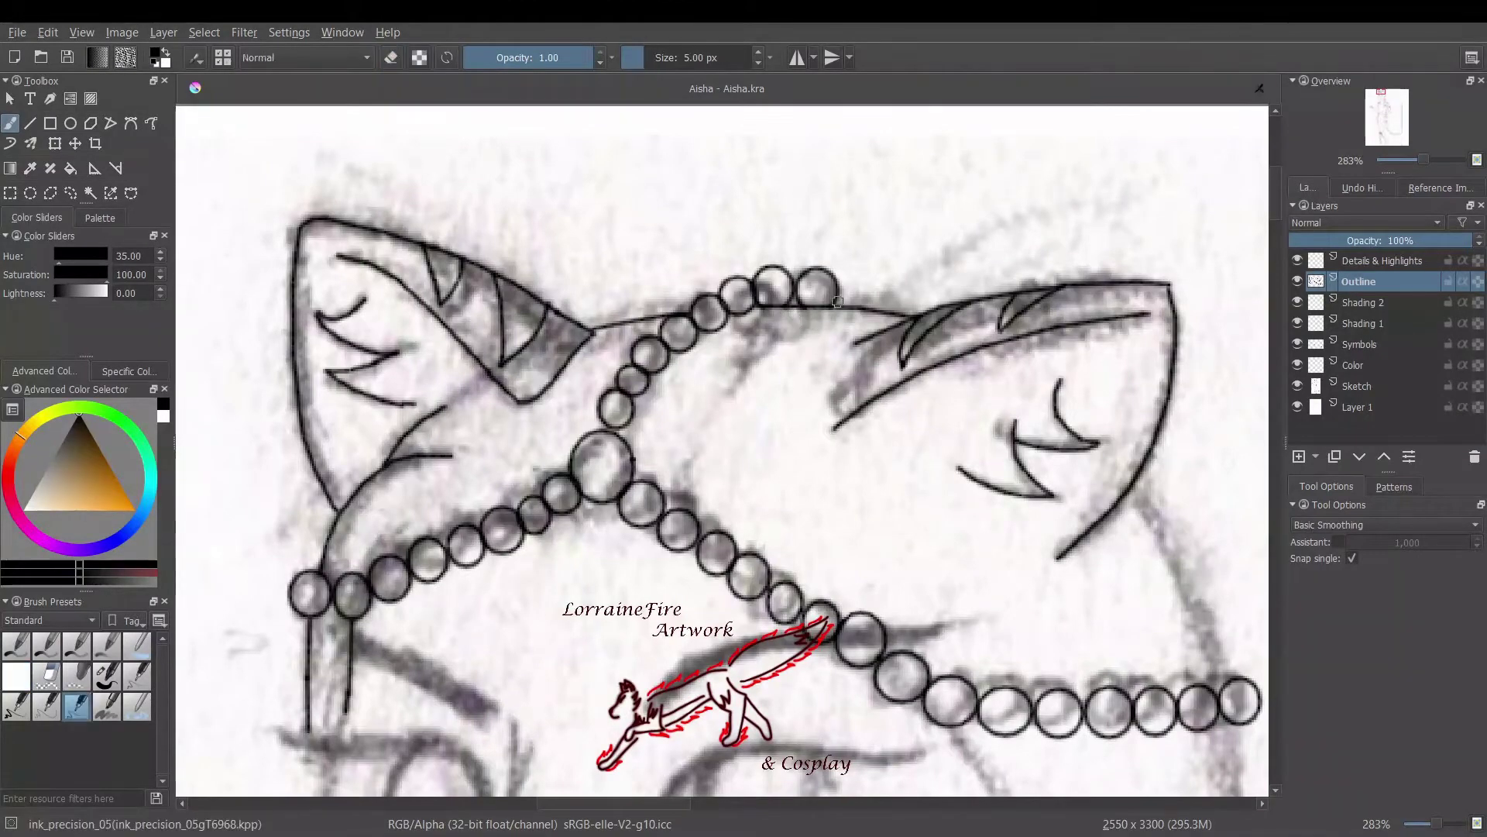
Ink the left edge of the face, the hair strand beside it, and the nose line
key(v)
scroll(248, 499, down, 5)
mouse_move(248, 500)
mouse_down()
mouse_move(285, 709)
mouse_move(246, 509)
mouse_move(321, 298)
mouse_up()
drag(281, 310, 281, 396)
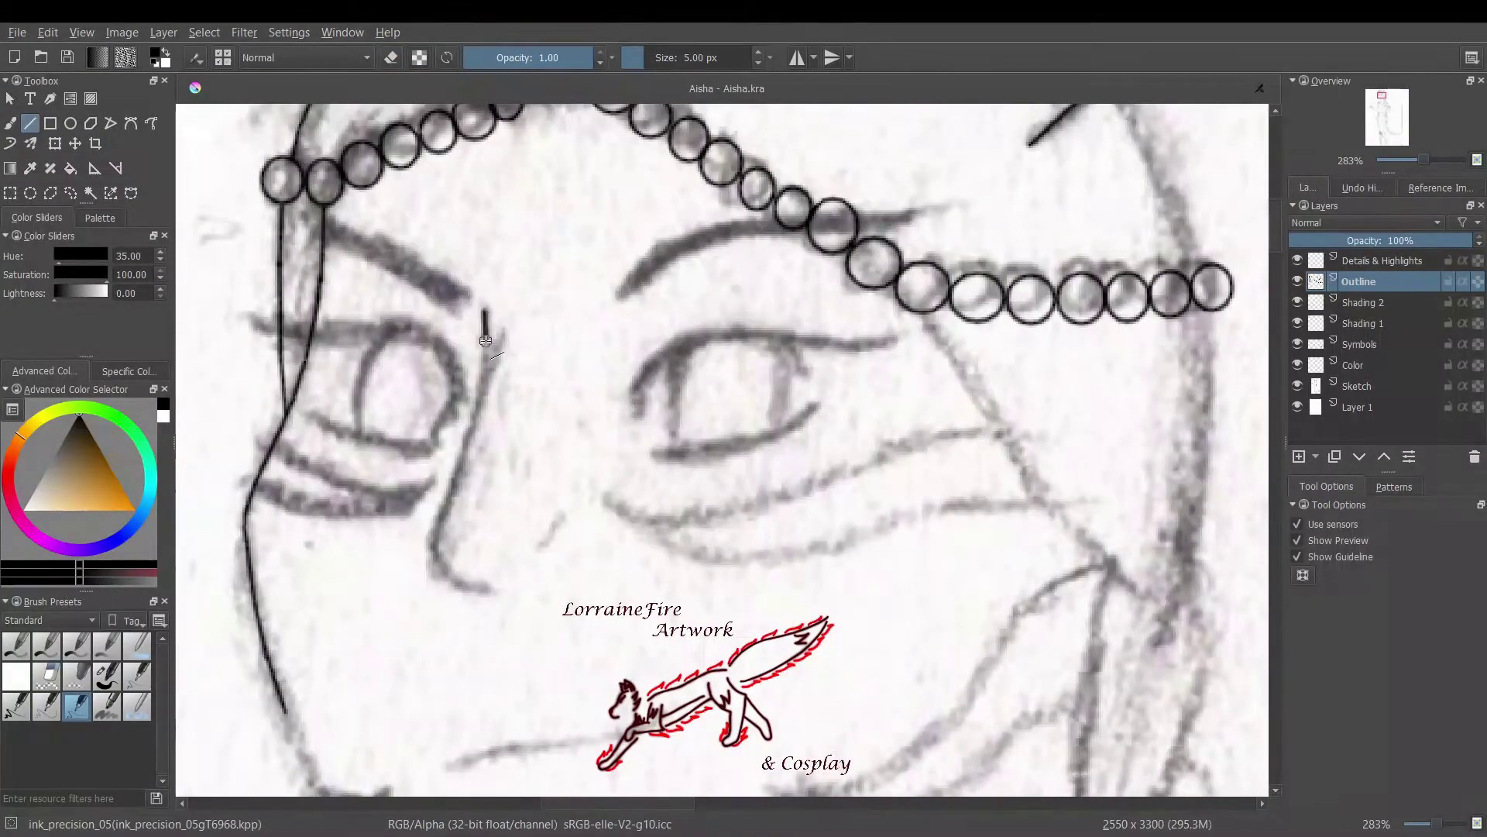
mouse_move(441, 517)
mouse_down()
mouse_move(439, 569)
mouse_move(488, 588)
mouse_up()
Ink the stripe markings beneath both eyes and the slanted hair edge that bounds the right one
drag(275, 438, 406, 494)
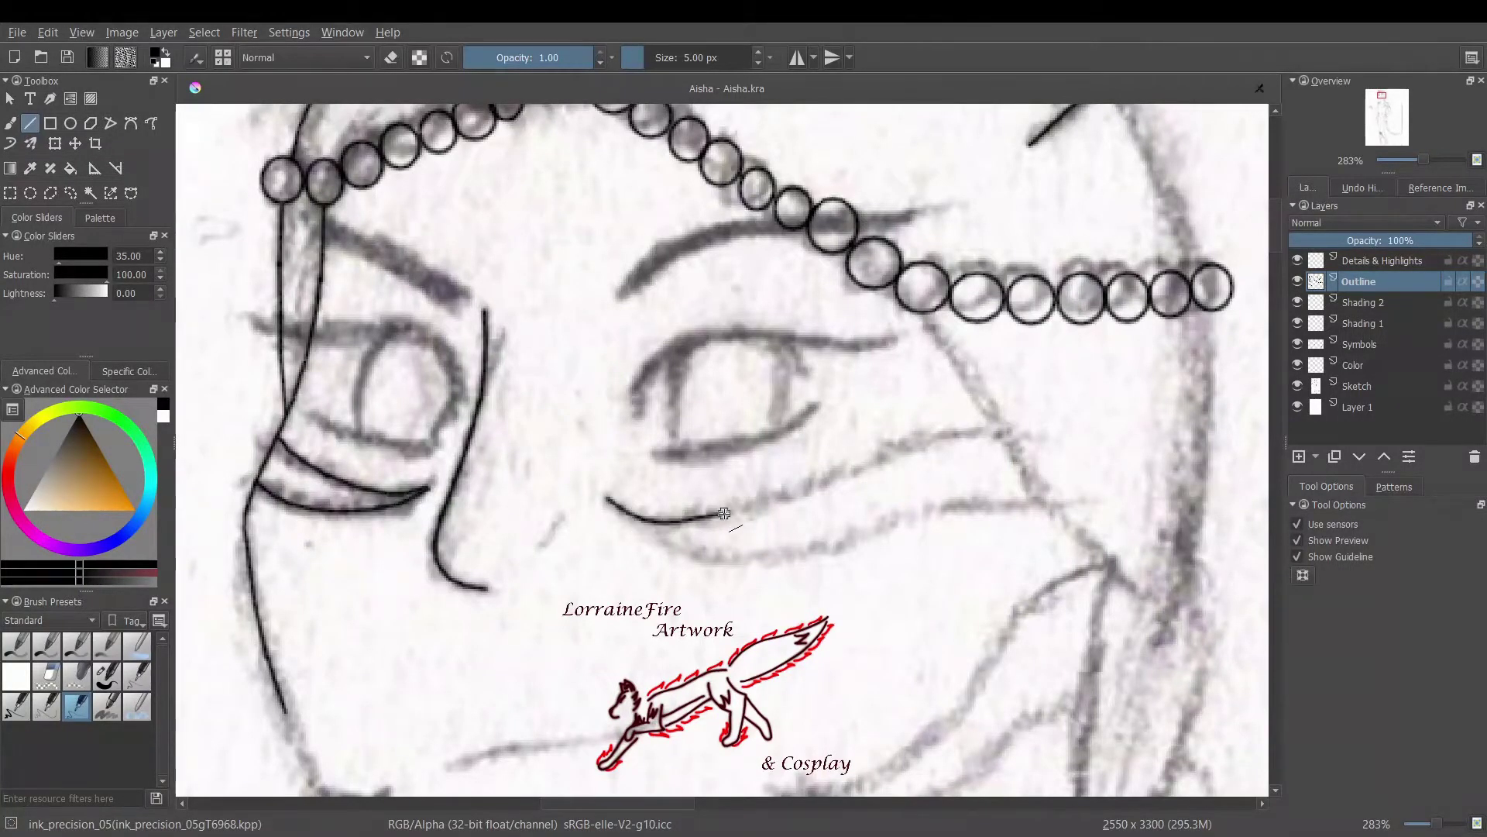
drag(725, 514, 903, 445)
mouse_move(974, 394)
mouse_down()
mouse_move(1038, 502)
mouse_move(1149, 597)
mouse_up()
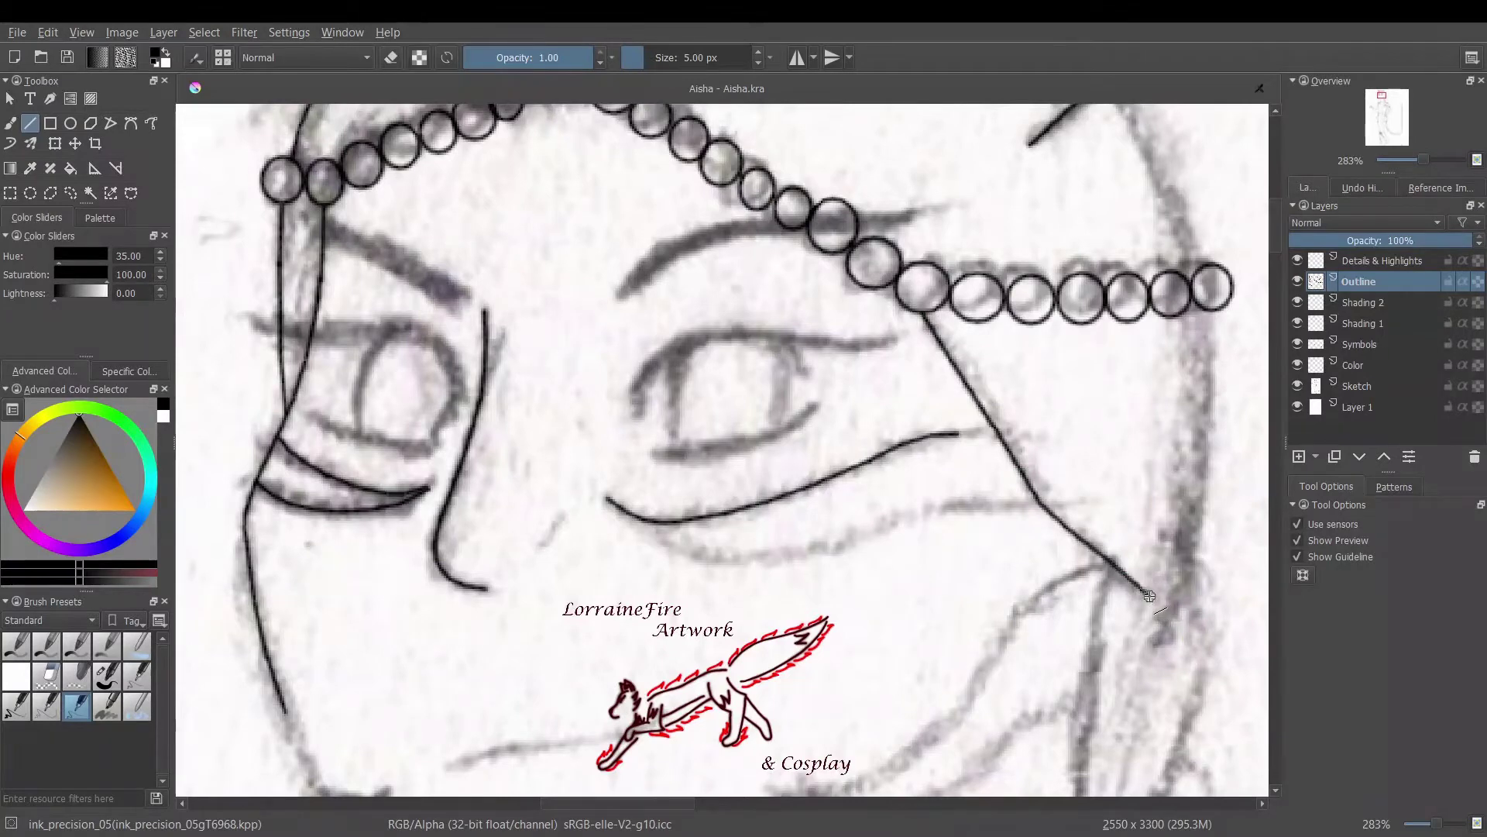
mouse_move(655, 539)
mouse_down()
mouse_move(703, 559)
mouse_move(778, 561)
mouse_move(942, 508)
mouse_move(1034, 504)
mouse_up()
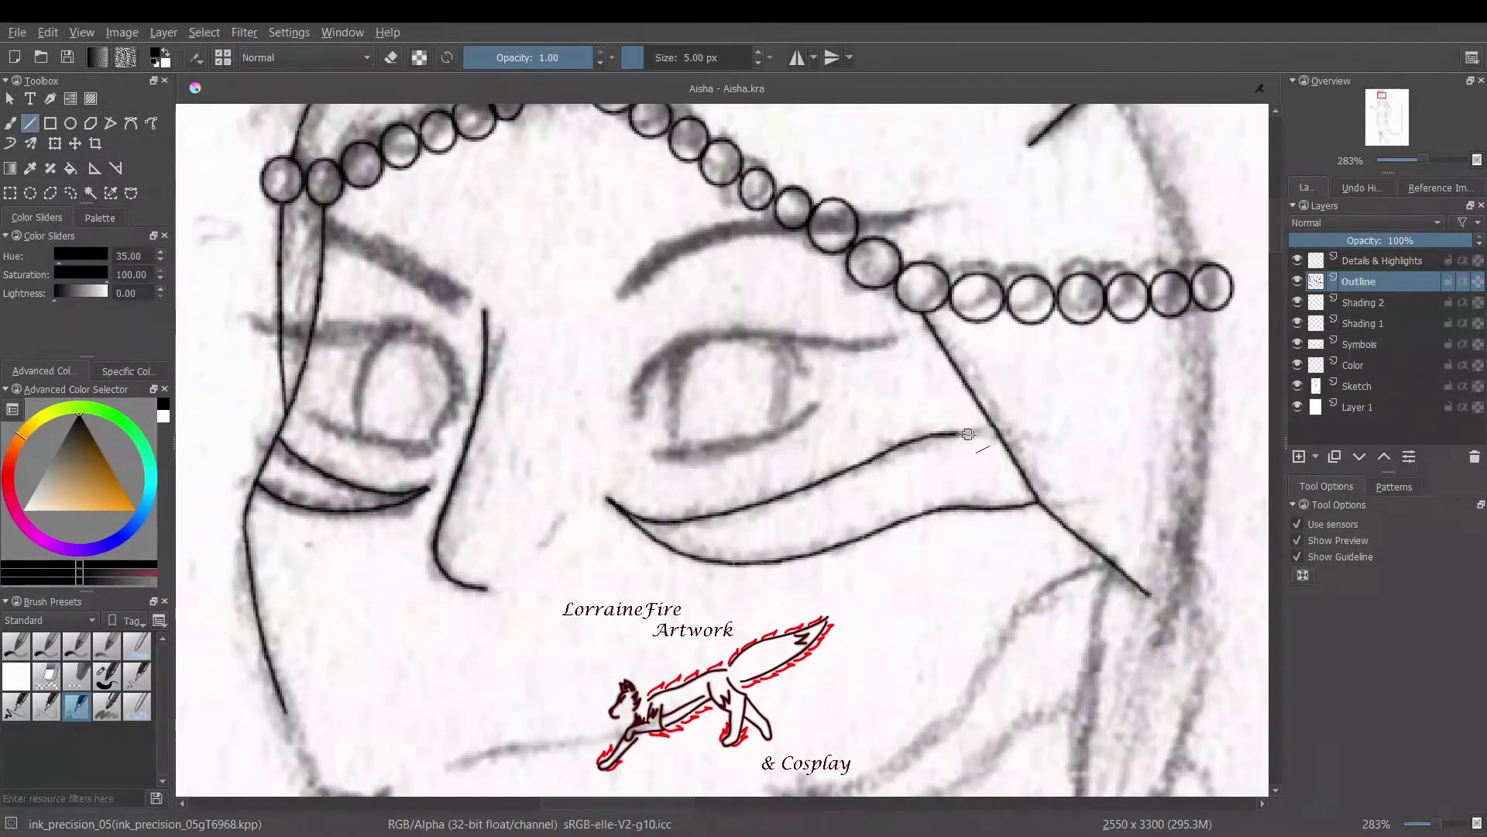
drag(960, 434, 997, 433)
Ink the hair edges on the right side of the head, from the right ear down past the headband
drag(679, 804, 705, 812)
drag(1076, 306, 1030, 647)
drag(973, 566, 949, 755)
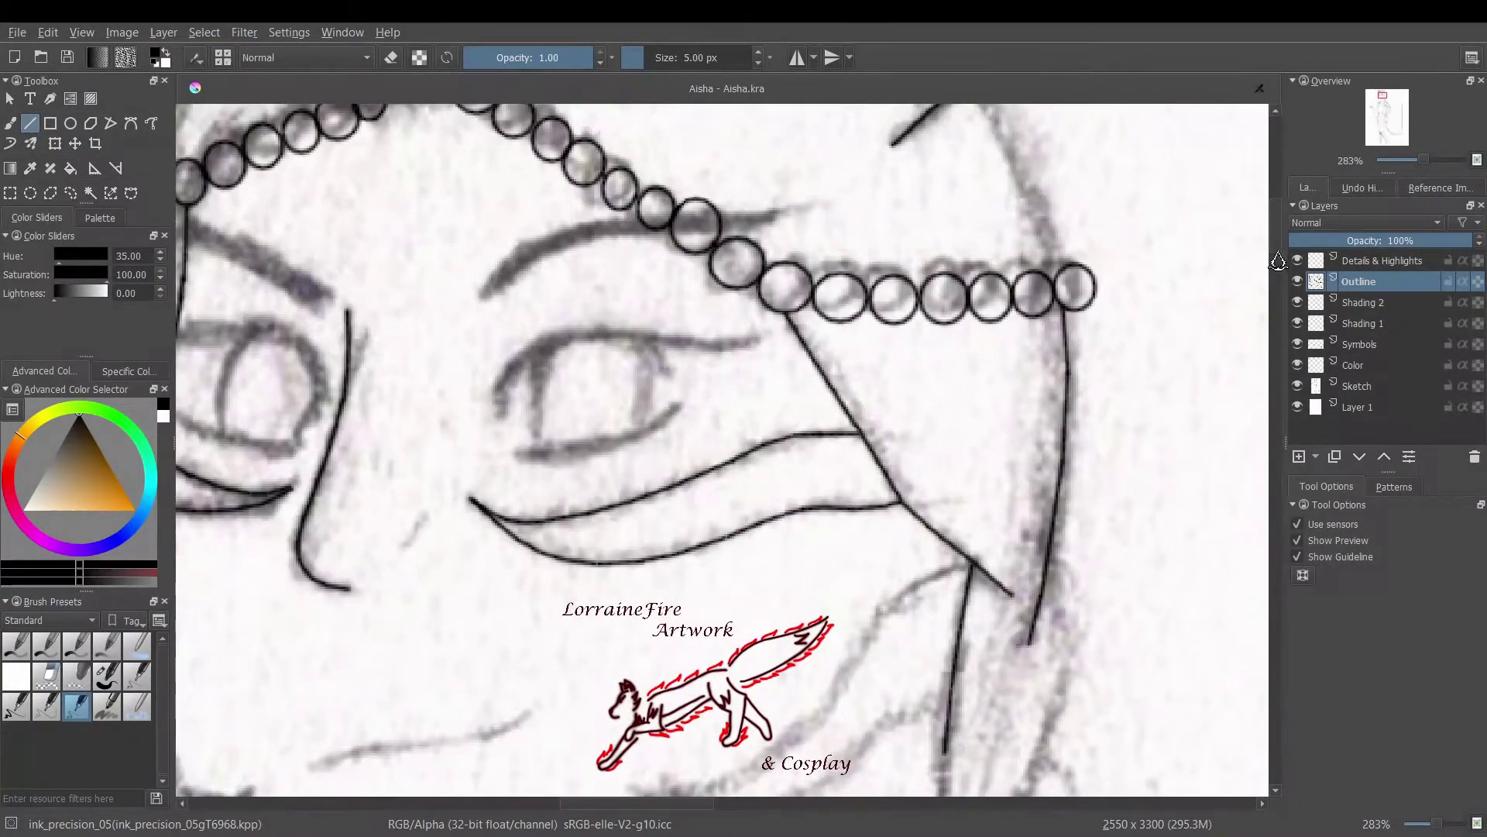
scroll(953, 744, up, 2)
drag(969, 205, 1060, 410)
Ink the upper braid strands and extend the braid's inner line down to the shoulder
scroll(1053, 387, down, 8)
mouse_move(1050, 190)
mouse_down()
mouse_move(1066, 224)
mouse_move(1023, 416)
mouse_move(987, 488)
mouse_up()
drag(945, 380, 958, 561)
drag(941, 519, 926, 619)
scroll(929, 589, down, 5)
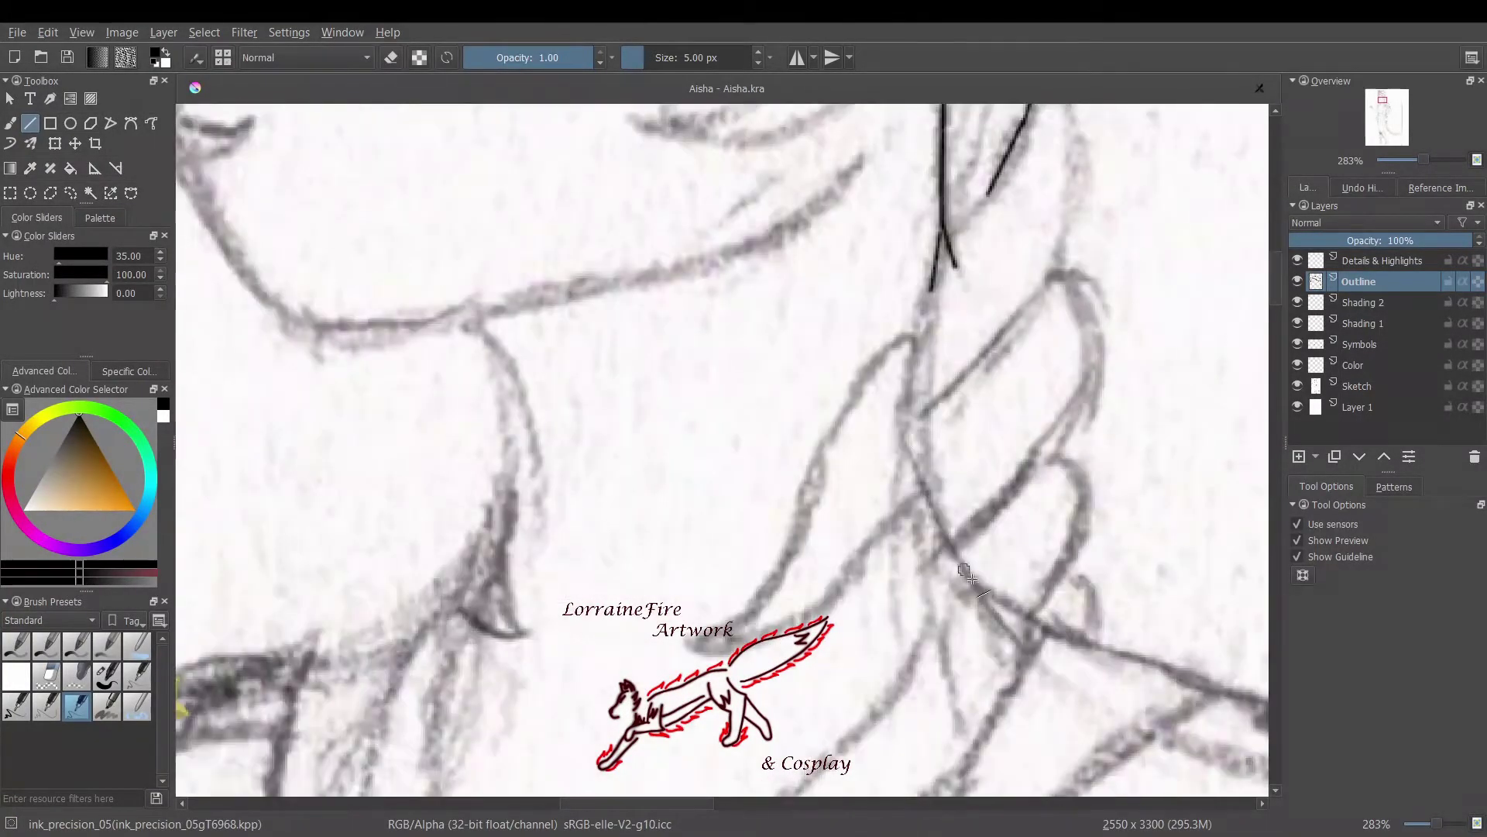
mouse_move(923, 334)
mouse_down()
mouse_move(914, 433)
mouse_move(964, 569)
mouse_up()
drag(964, 570, 1154, 666)
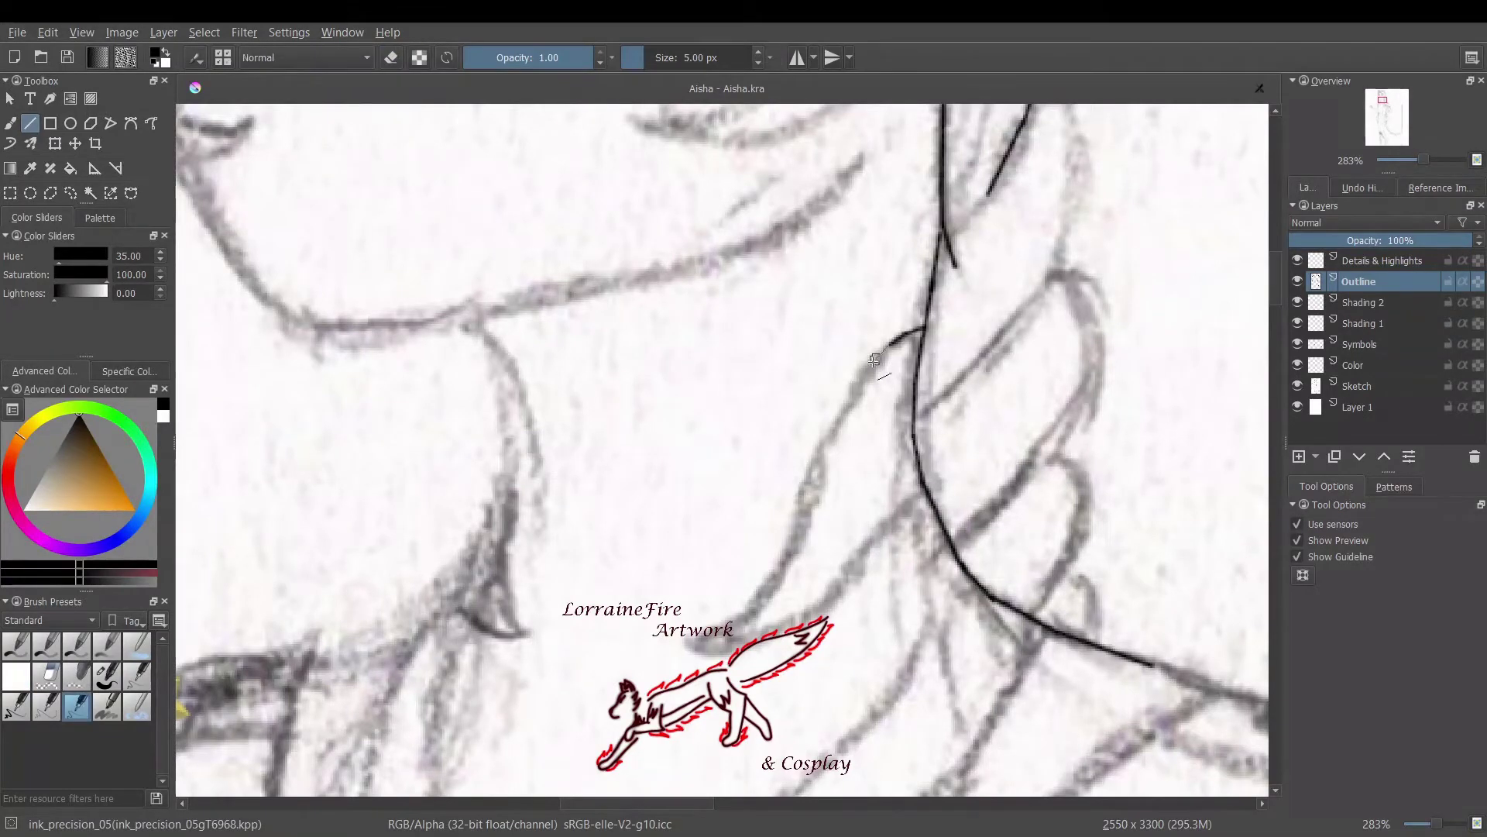
Ink the pointed lock to the left of the braid and the outer twists of the braid
mouse_move(874, 360)
mouse_down()
mouse_move(802, 542)
mouse_move(689, 640)
mouse_move(821, 612)
mouse_move(926, 489)
mouse_up()
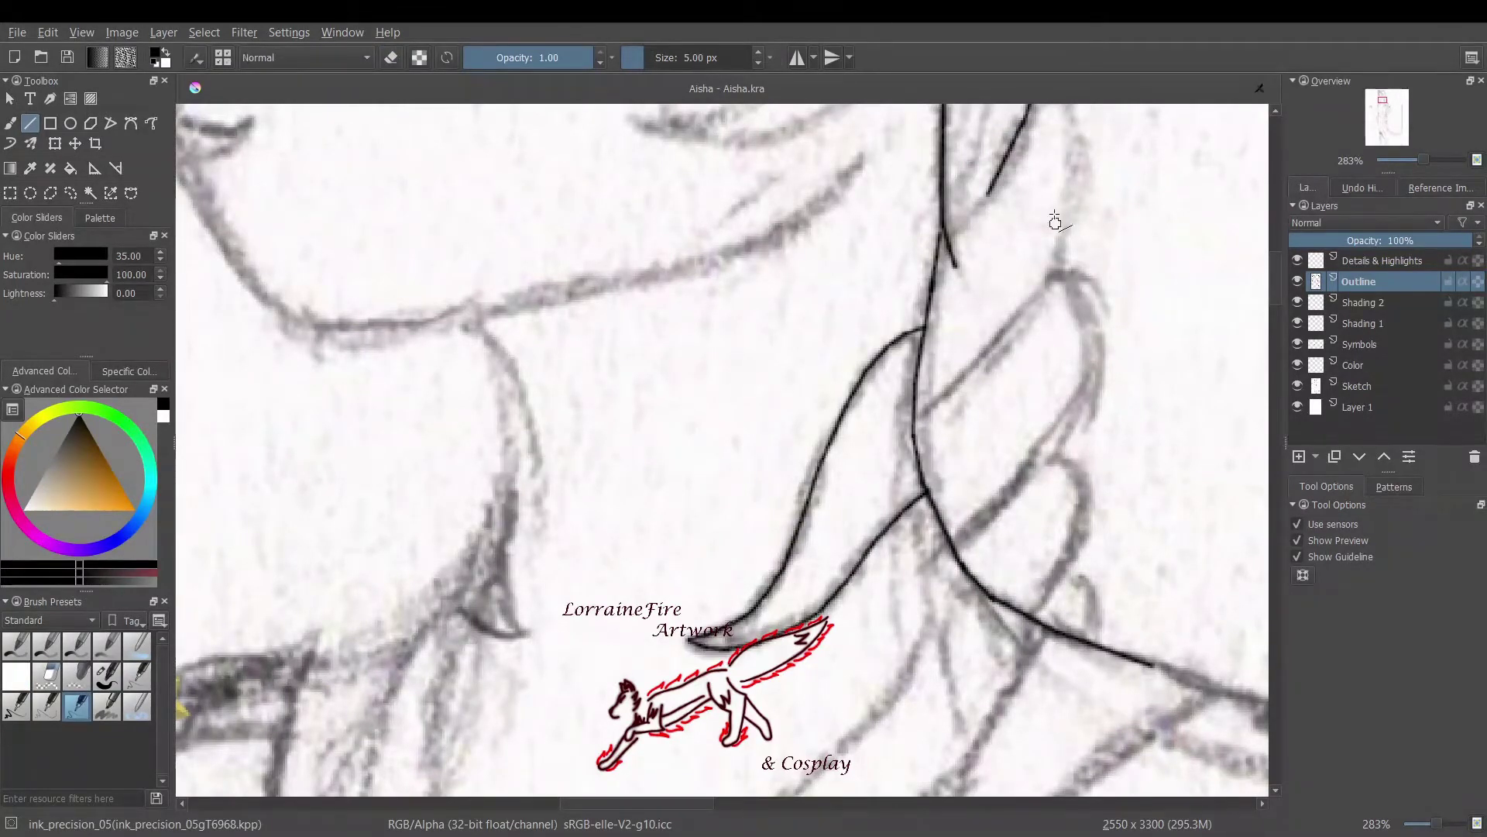
scroll(1055, 222, up, 3)
mouse_move(1034, 279)
mouse_down()
mouse_move(1079, 335)
mouse_move(1057, 438)
mouse_move(995, 543)
mouse_up()
mouse_move(1042, 461)
mouse_down()
mouse_move(1087, 477)
mouse_move(1007, 685)
mouse_up()
Ink the mouth line and the pointed stripe marking on the lower right cheek
scroll(902, 418, up, 2)
drag(389, 402, 530, 364)
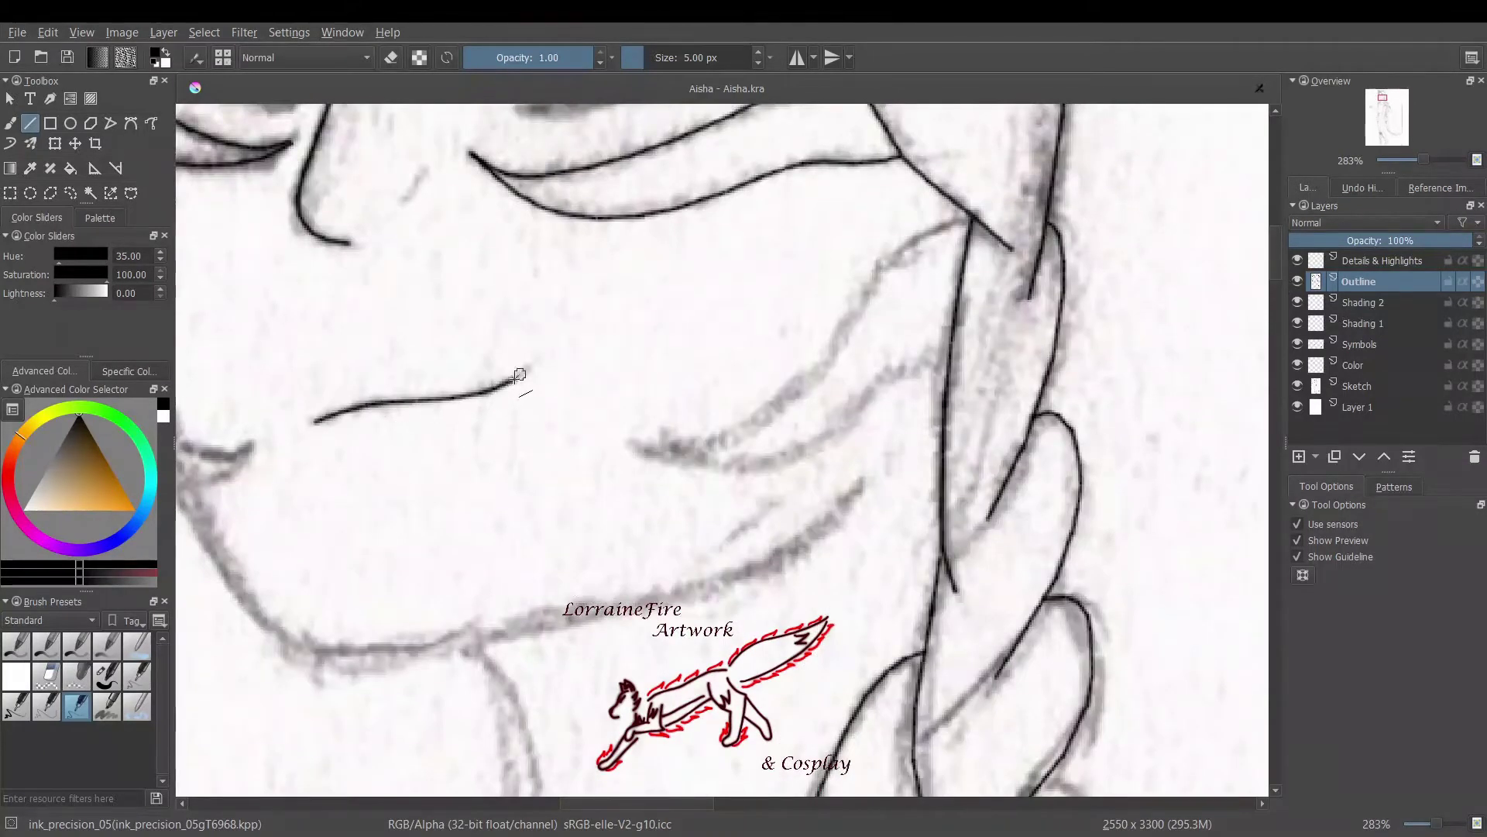
mouse_move(637, 444)
mouse_down()
mouse_move(728, 435)
mouse_move(957, 223)
mouse_move(715, 466)
mouse_move(949, 361)
mouse_up()
Ink the jawline and neck edge, and complete the left face contour with its small lower cheek marking
mouse_move(185, 499)
mouse_down()
mouse_move(280, 637)
mouse_move(415, 646)
mouse_move(767, 569)
mouse_move(860, 488)
mouse_up()
mouse_move(468, 639)
mouse_down()
mouse_move(507, 755)
mouse_move(810, 755)
mouse_up()
drag(445, 360, 495, 486)
drag(535, 575, 491, 481)
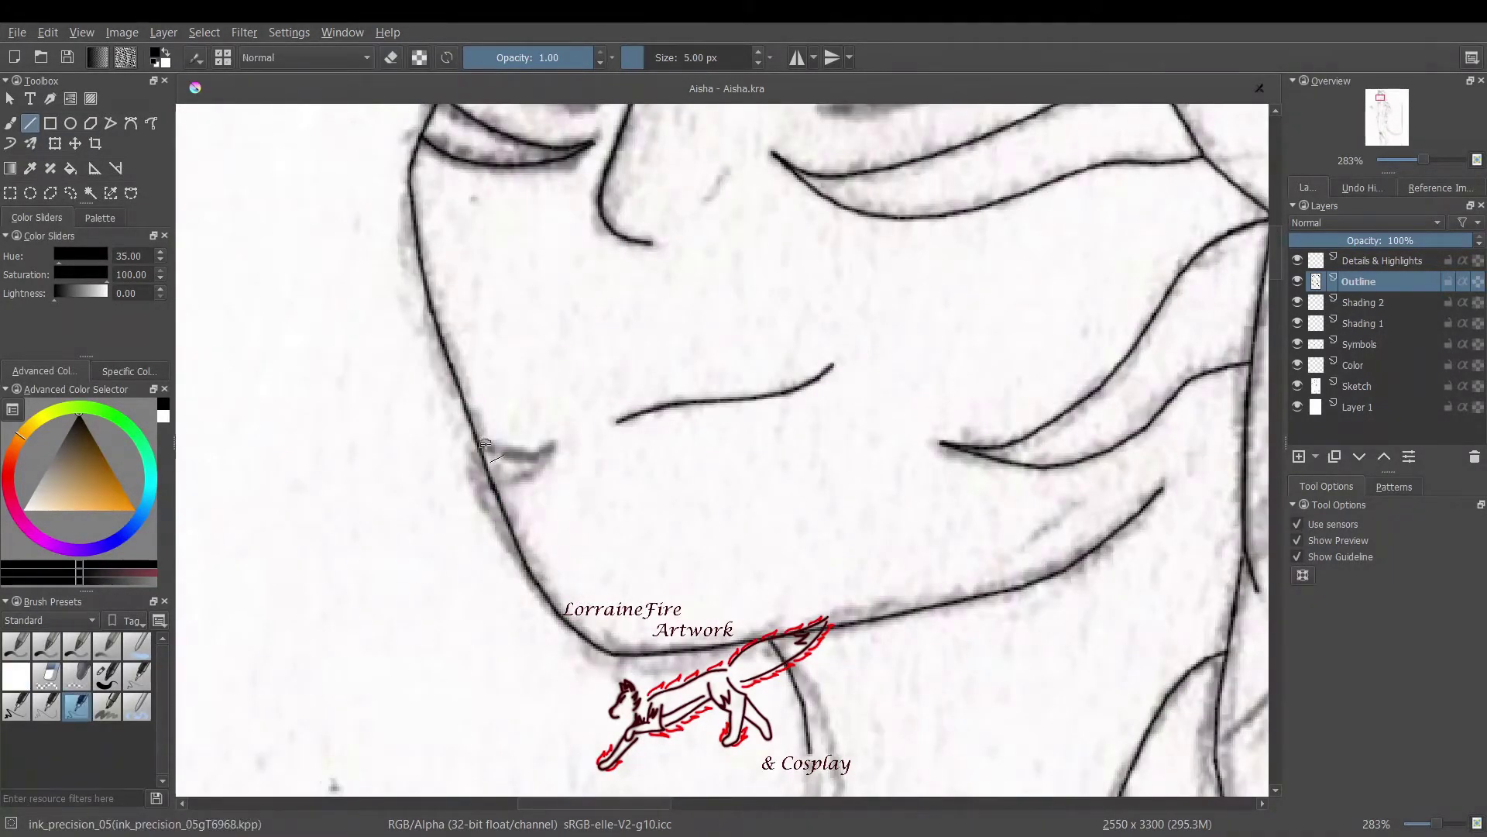
Ink the right eye's thick upper lash line and its lower lid with the Ink_gpen_10 brush
scroll(720, 450, up, 10)
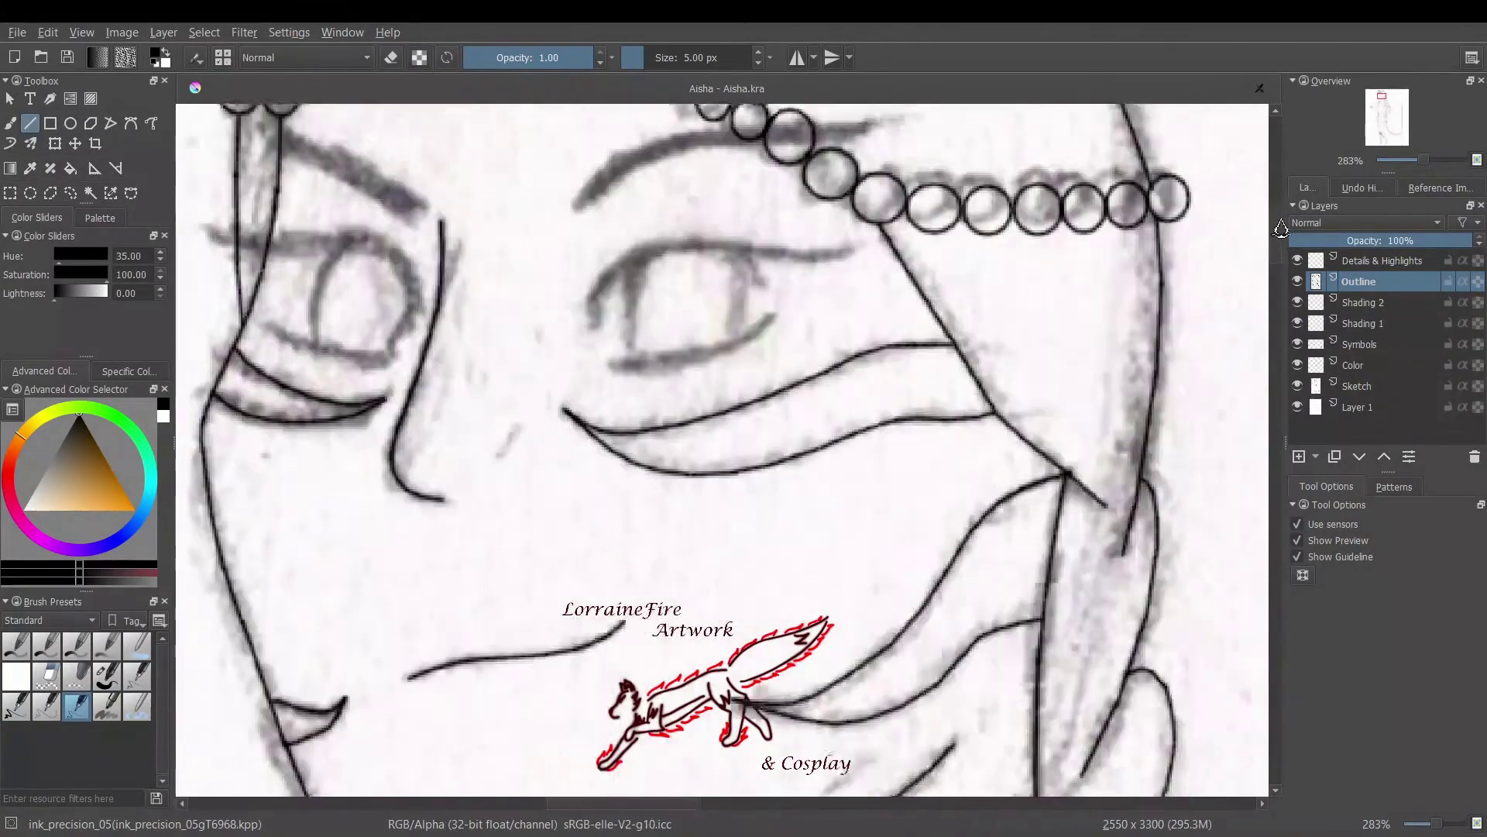
key(slash)
mouse_move(590, 459)
mouse_down()
mouse_move(624, 416)
mouse_move(763, 395)
mouse_move(853, 403)
mouse_move(639, 395)
mouse_move(851, 403)
mouse_up()
drag(612, 513, 730, 496)
Outline the right eyebrow, hide the Sketch layer, and fill the eyebrow and upper lash line solid black
drag(624, 302, 734, 280)
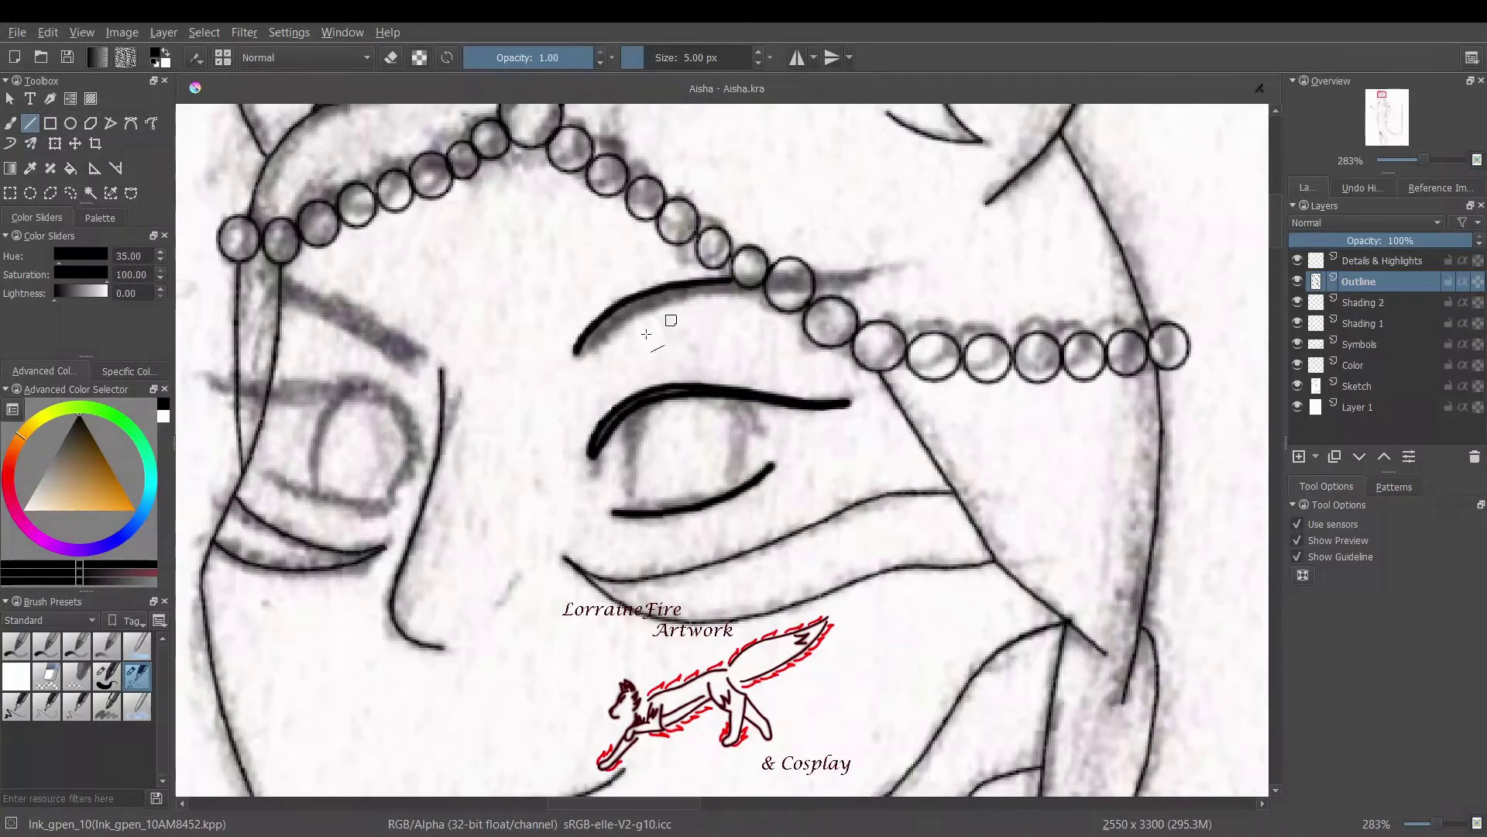
drag(624, 319, 762, 283)
key(b)
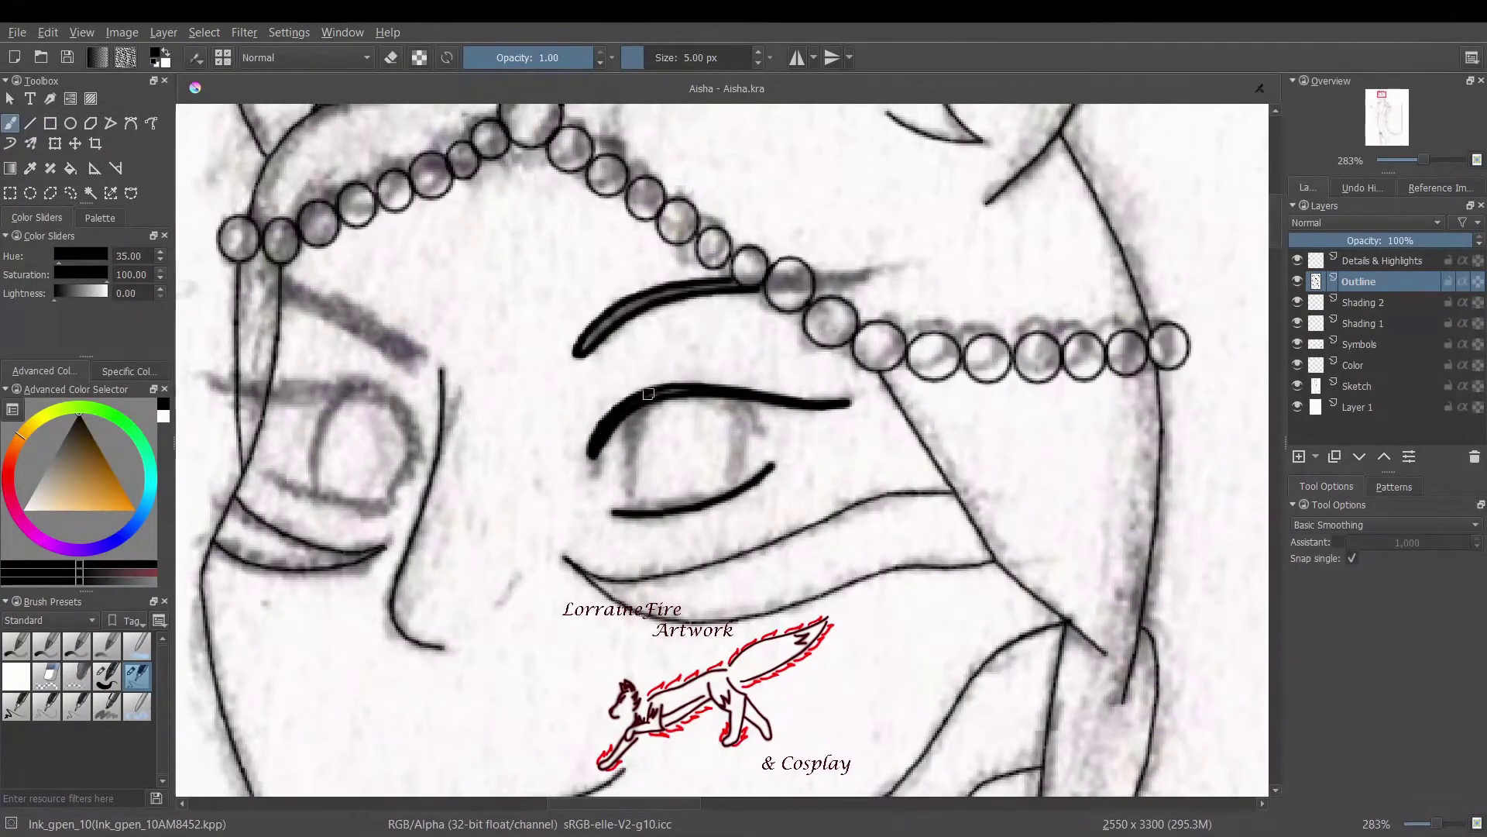
click(1297, 385)
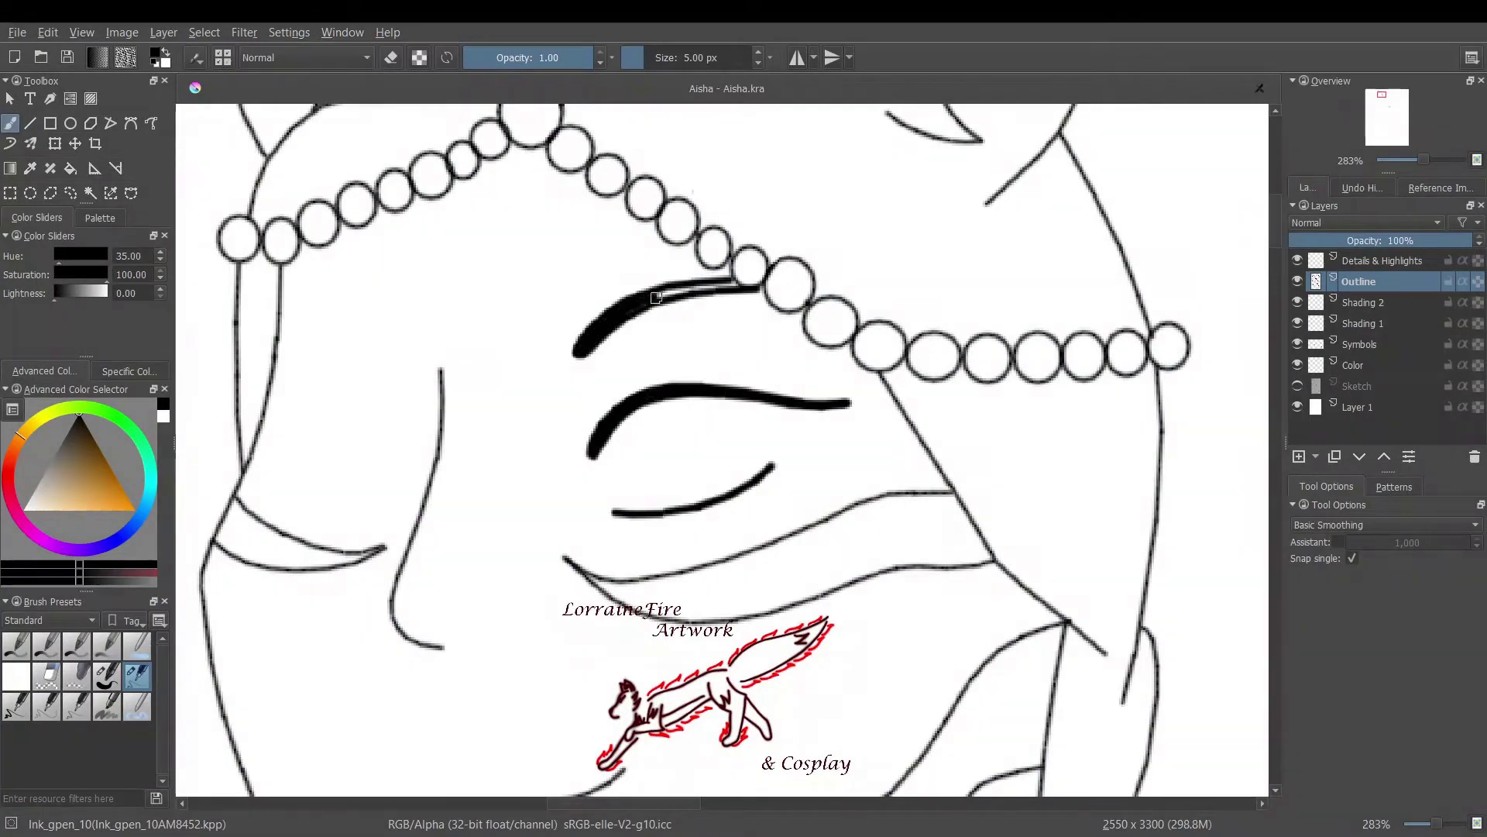
key(e)
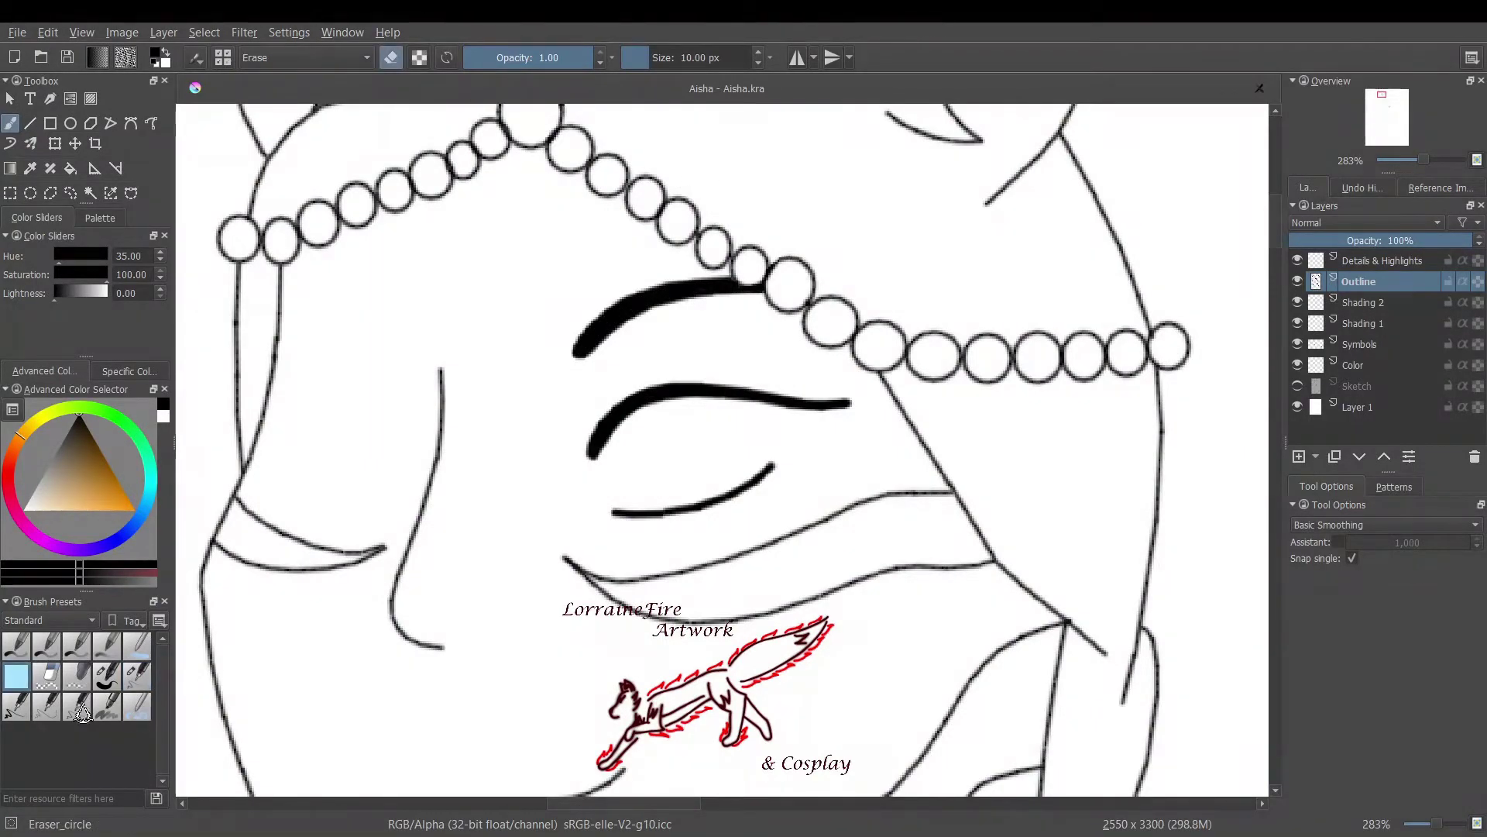
Ink the left eye's thick upper lash line with the Ink_gpen_10 brush, following the Sketch layer, and fill it solid black
key(e)
key(v)
click(1297, 385)
click(137, 675)
mouse_move(207, 376)
mouse_down()
mouse_move(372, 389)
mouse_move(415, 451)
mouse_up()
mouse_move(231, 383)
mouse_down()
mouse_move(374, 390)
mouse_move(418, 450)
mouse_up()
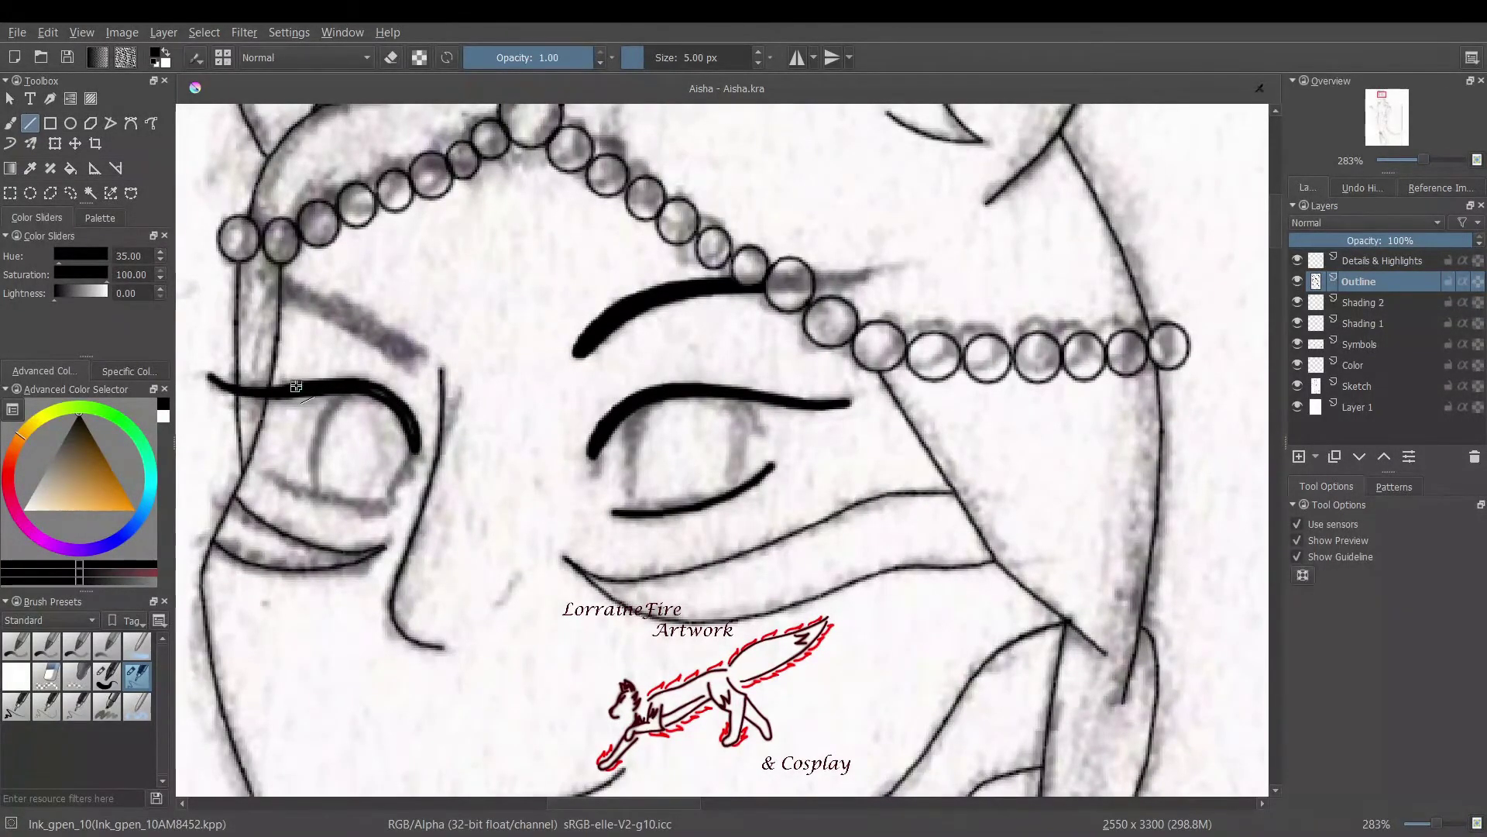
key(e)
key(b)
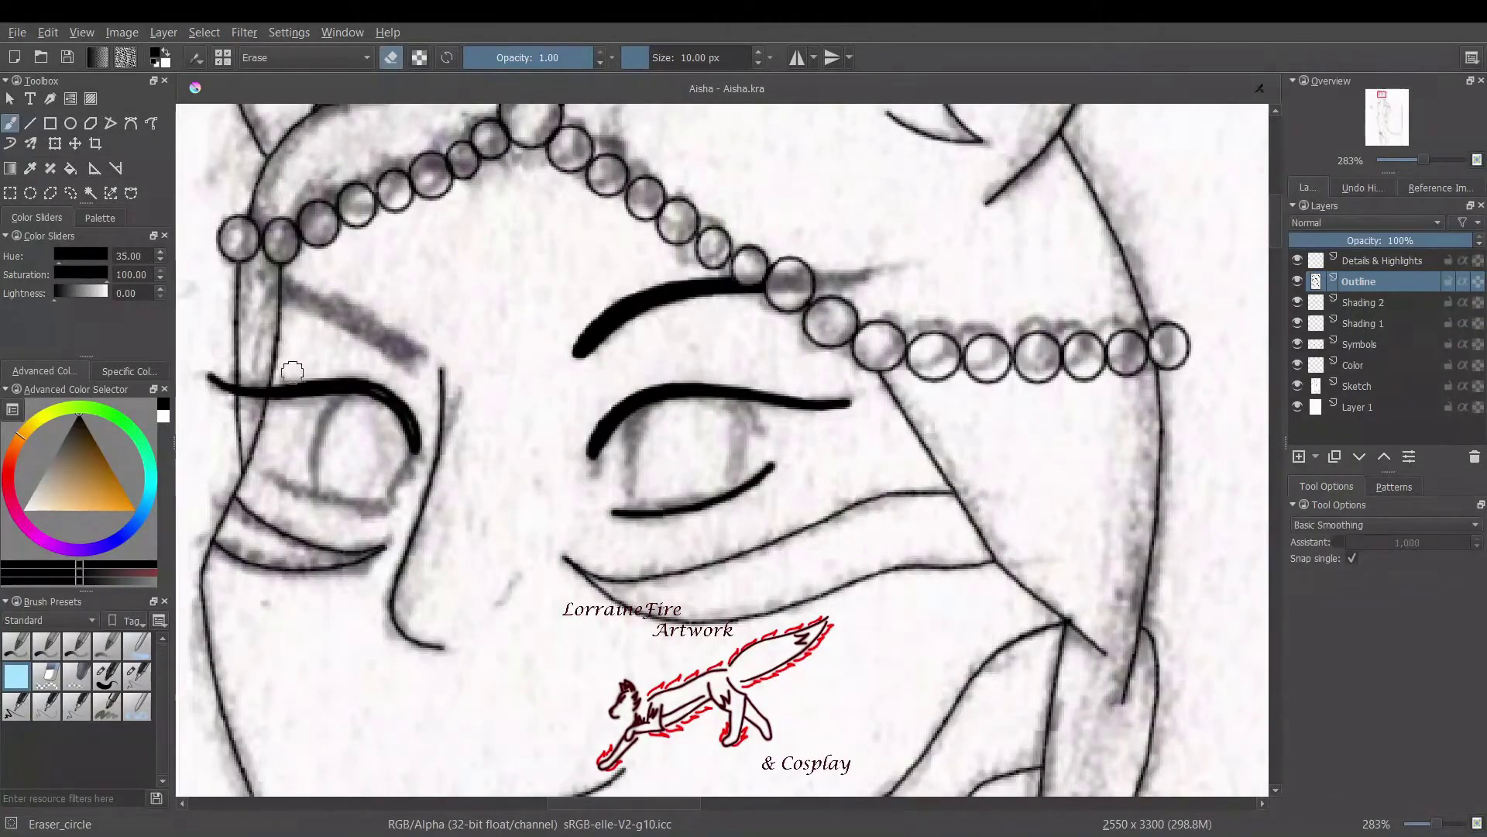
click(137, 675)
Ink the left eye's lower lid and the left eyebrow, filling the eyebrow solid black with the Sketch layer hidden
key(v)
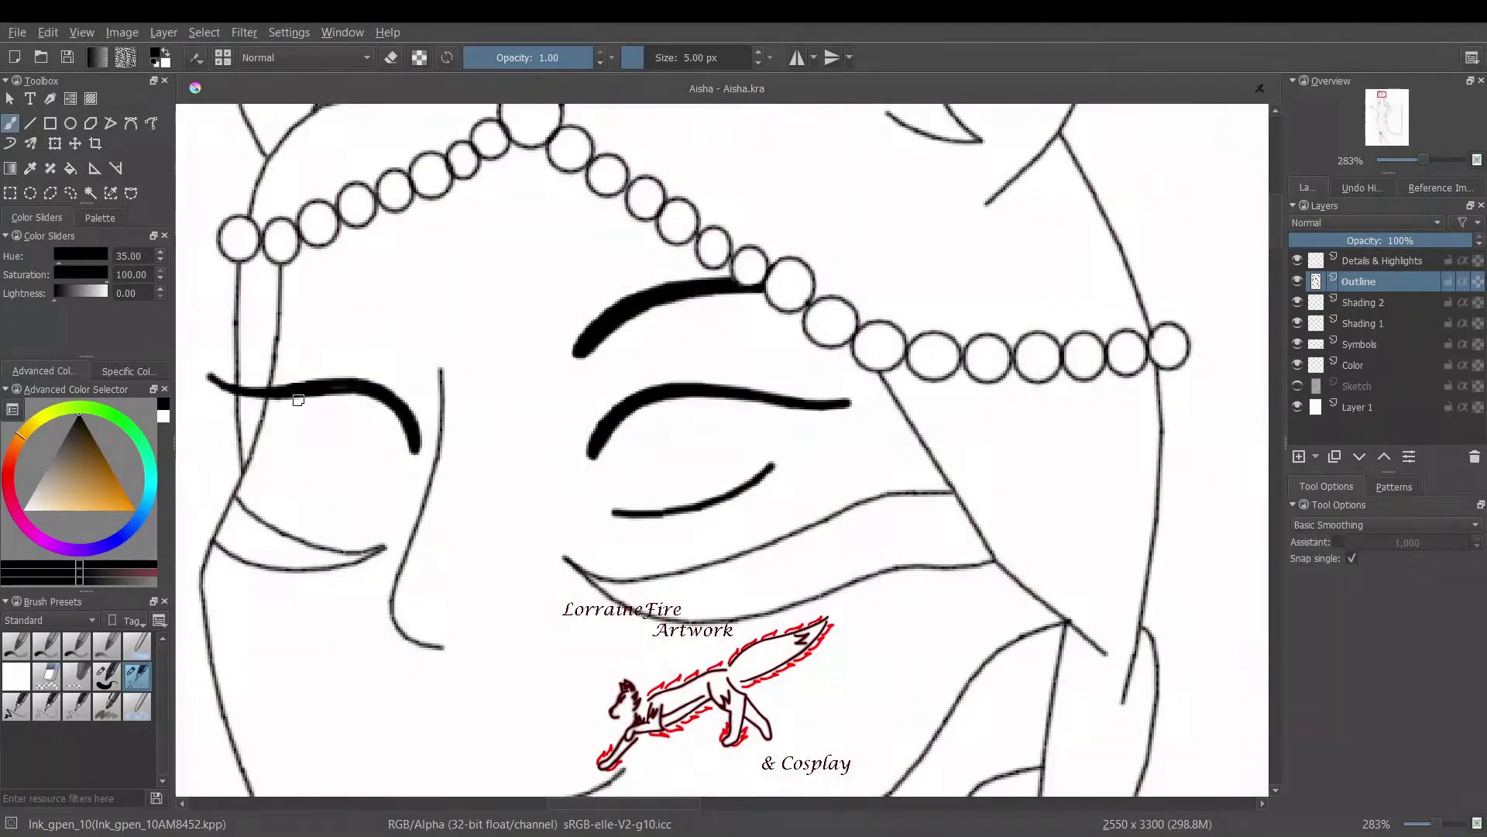
drag(262, 468, 382, 508)
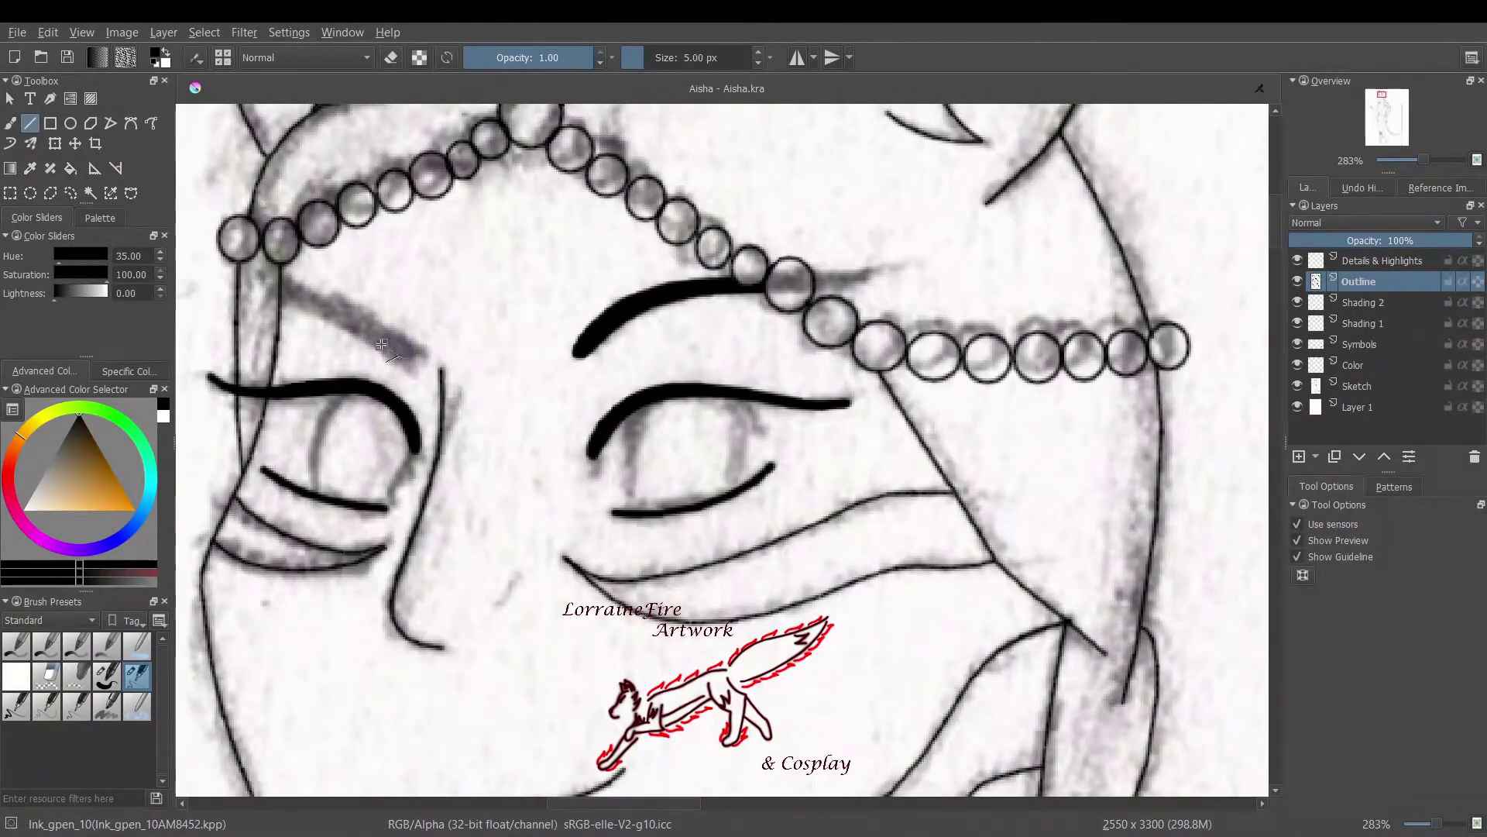
mouse_move(409, 360)
mouse_down()
mouse_move(289, 301)
mouse_move(361, 325)
mouse_up()
click(1297, 386)
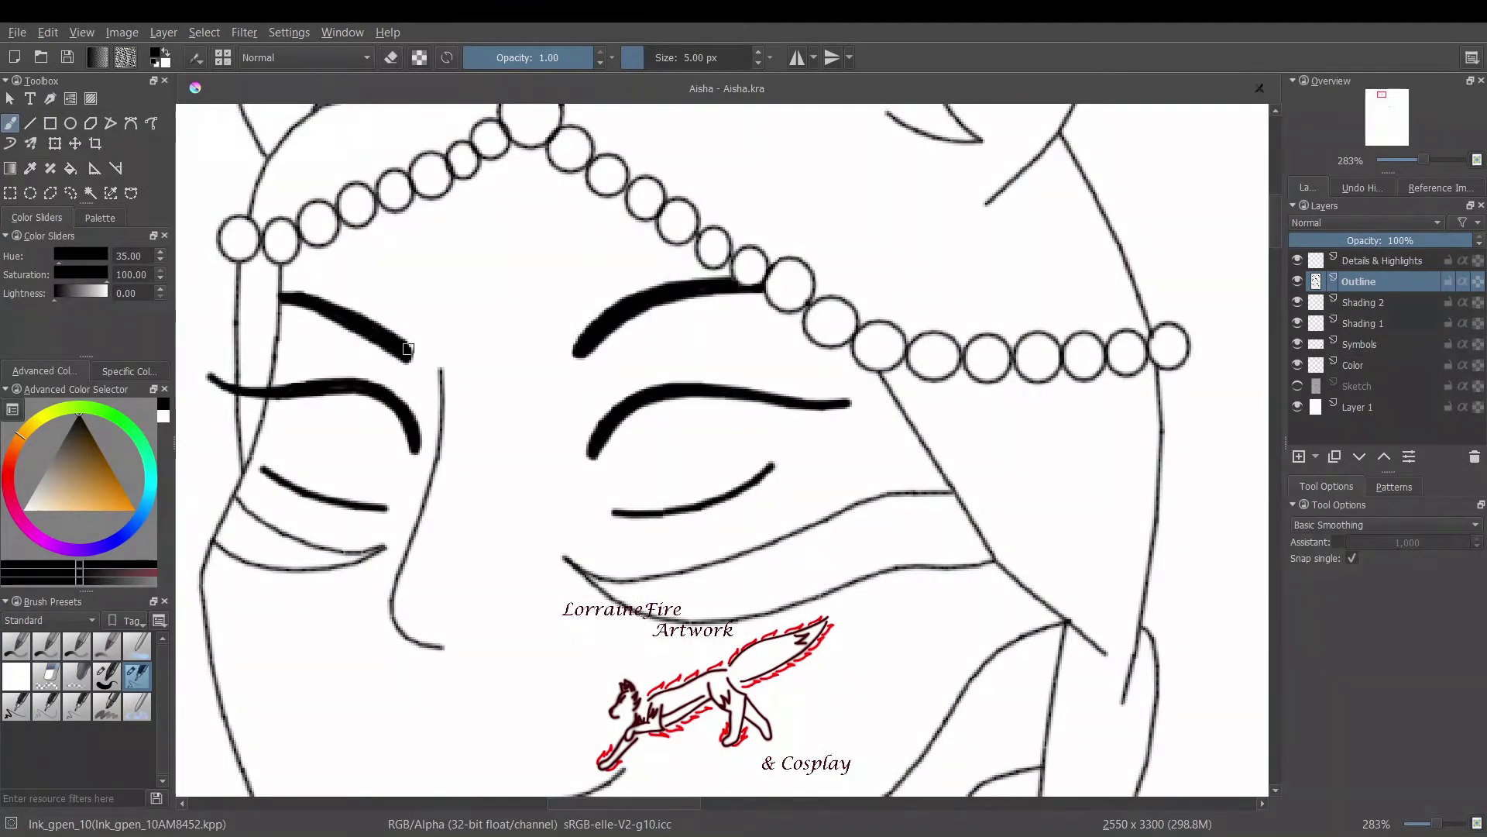
Show the Sketch layer and outline the irises of both eyes with the ink_precision_05 brush
click(1298, 386)
key(v)
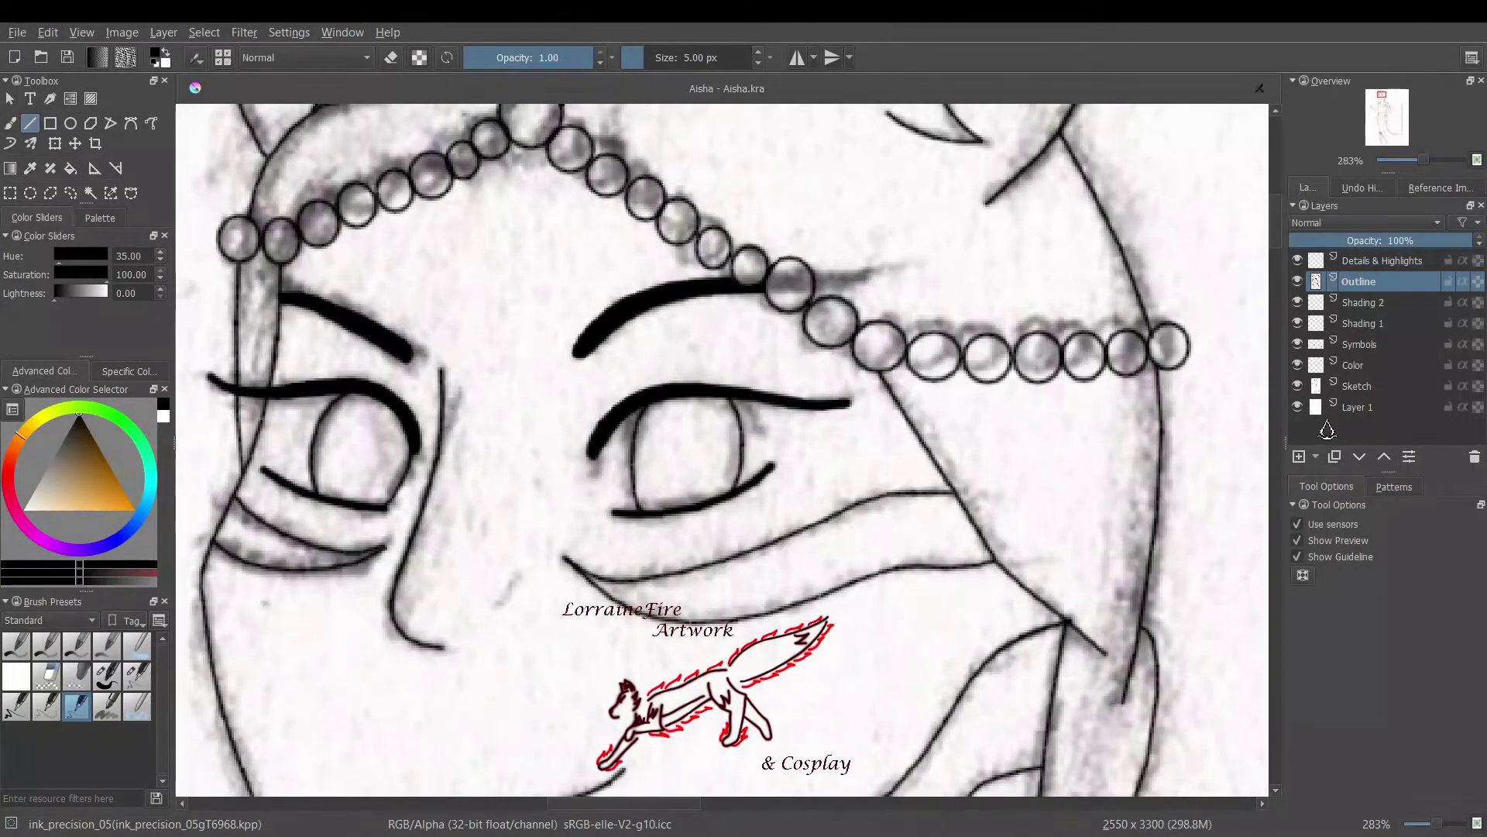
Ink the left neck contour with its jagged strip and small pointed marking, plus the adjoining collar and jacket lines
scroll(320, 389, down, 7)
scroll(320, 389, up, 1)
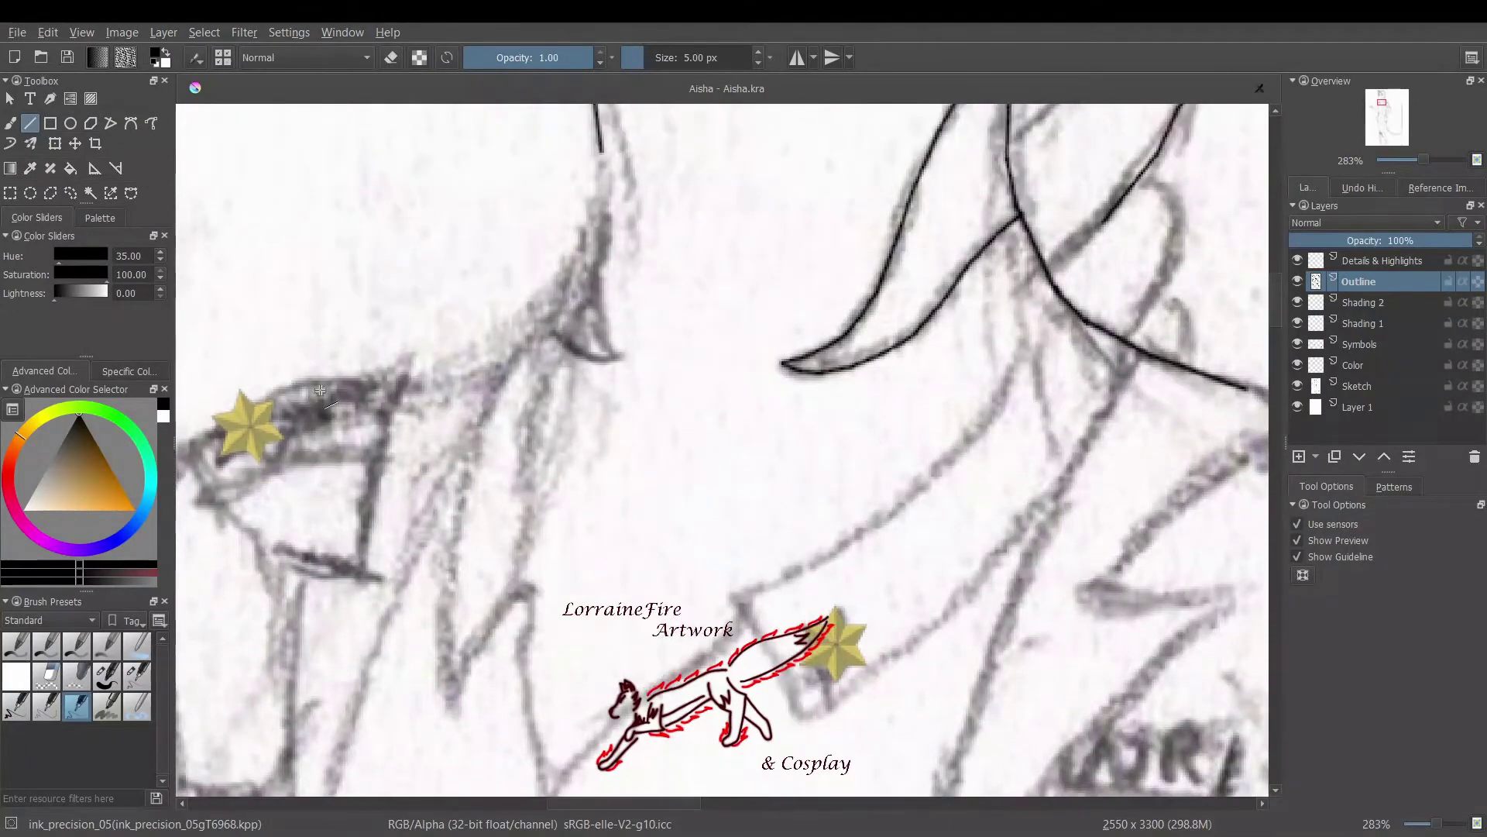
mouse_move(600, 150)
mouse_down()
mouse_move(585, 271)
mouse_move(484, 391)
mouse_move(449, 612)
mouse_move(522, 594)
mouse_move(535, 766)
mouse_up()
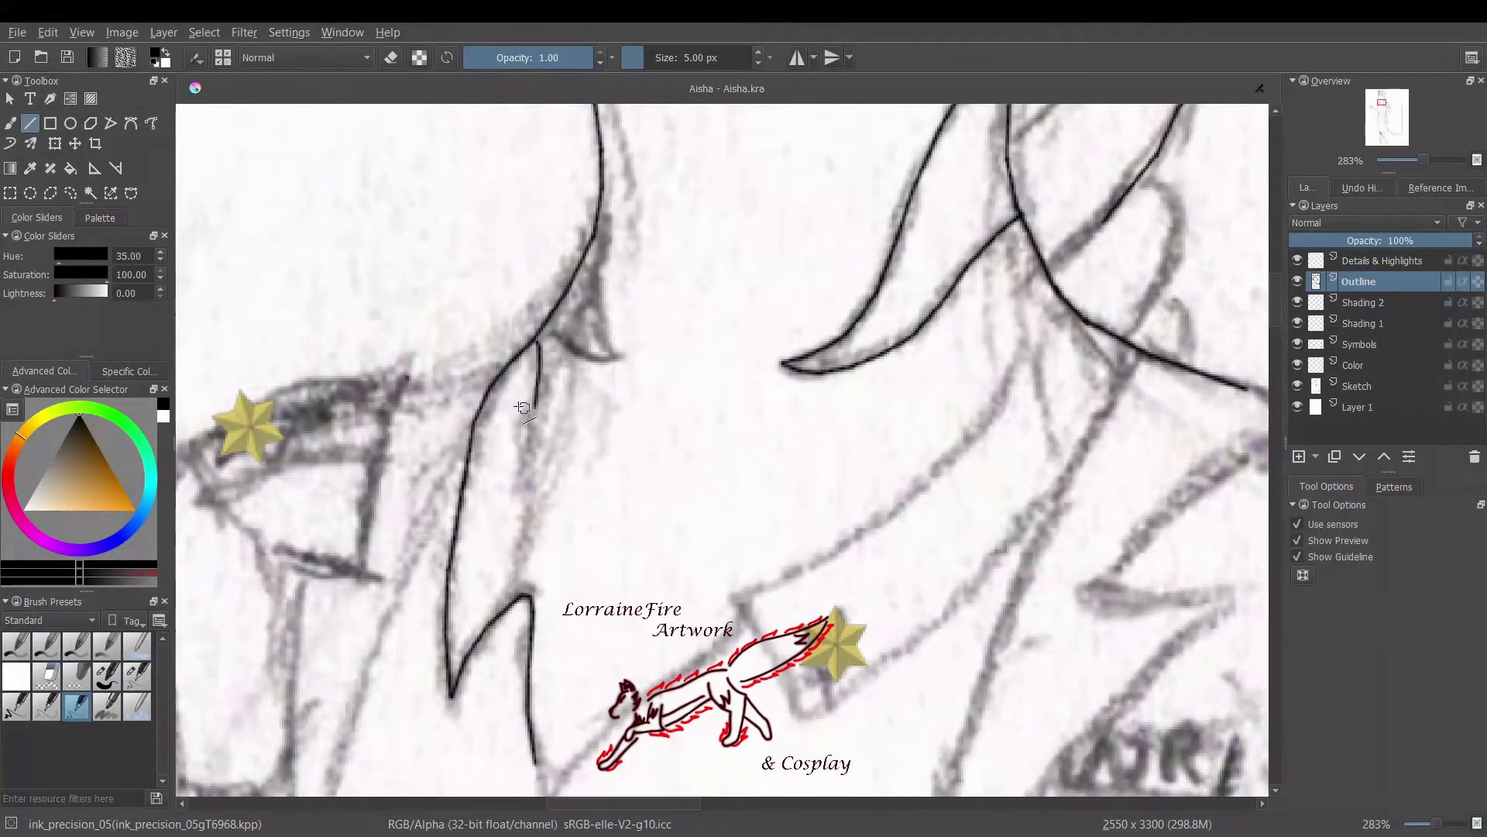
drag(522, 406, 528, 597)
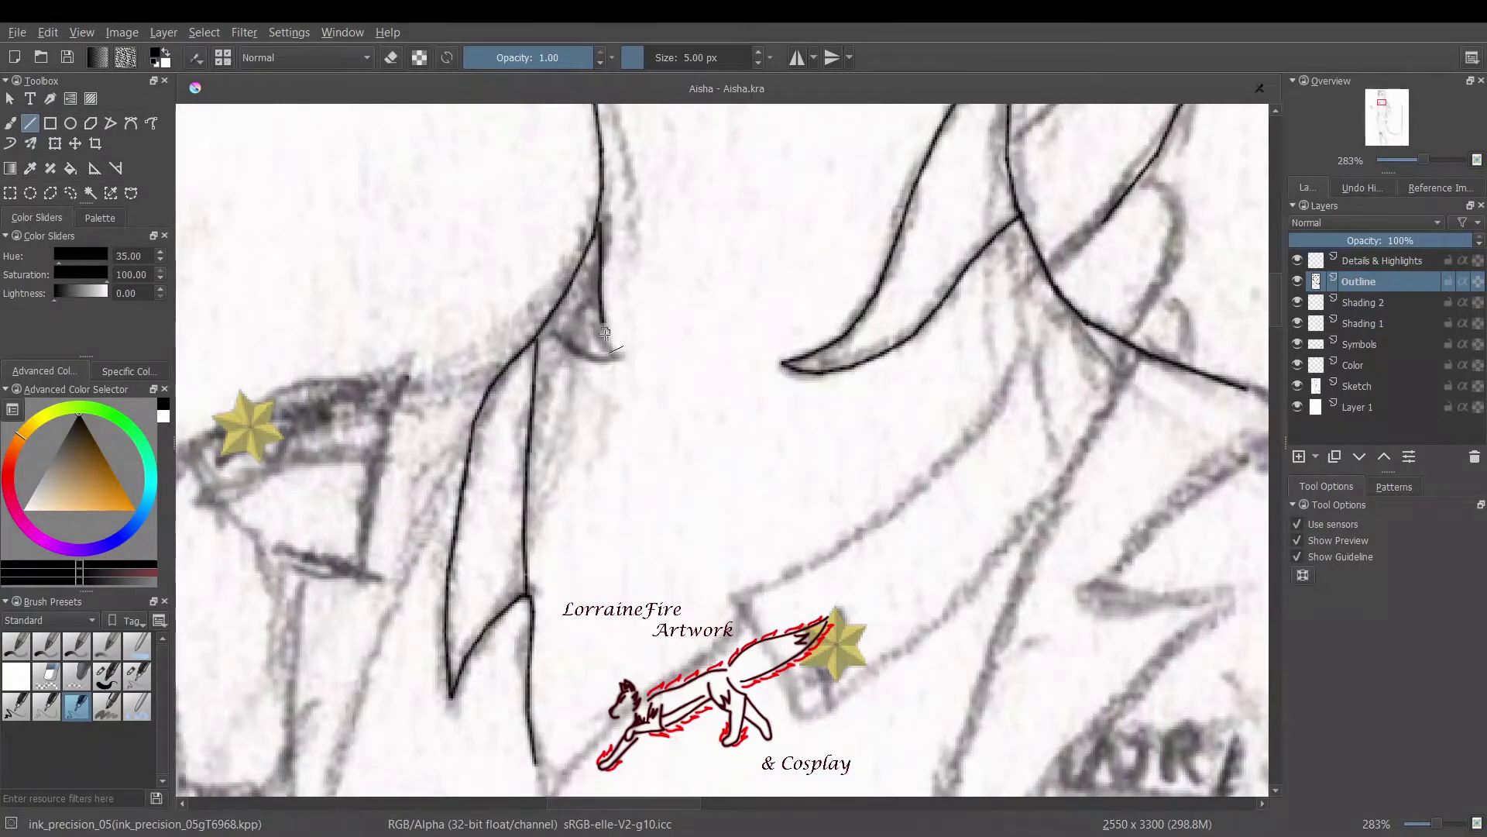
drag(577, 351, 619, 357)
drag(405, 377, 360, 573)
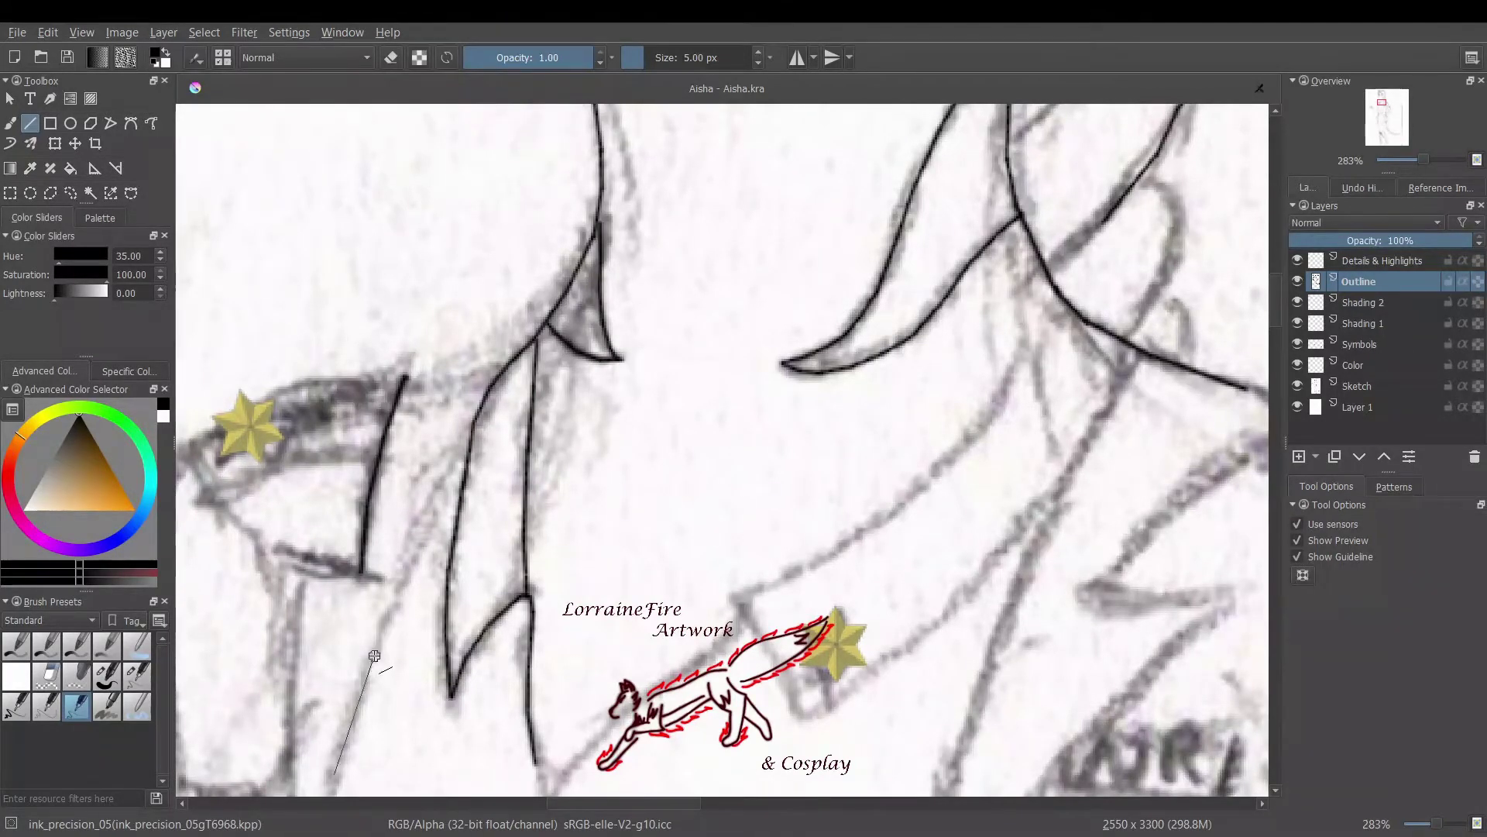
drag(333, 773, 473, 429)
Ink the two small curls beside the right neck and the edges of the starred collar band below them
scroll(692, 436, right, 5)
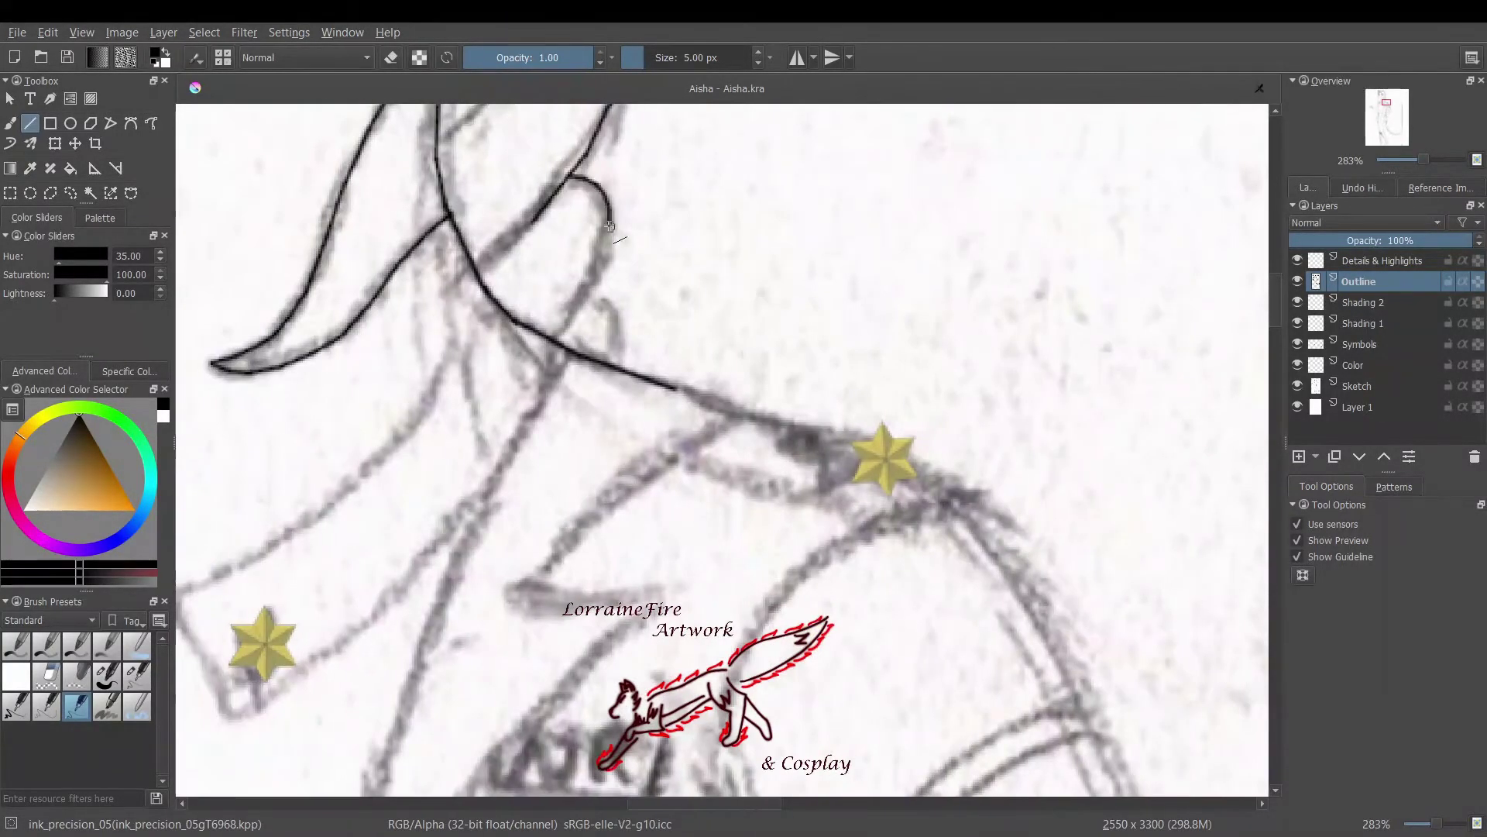
drag(585, 302, 613, 360)
mouse_move(184, 590)
mouse_down()
mouse_move(363, 474)
mouse_move(489, 302)
mouse_up()
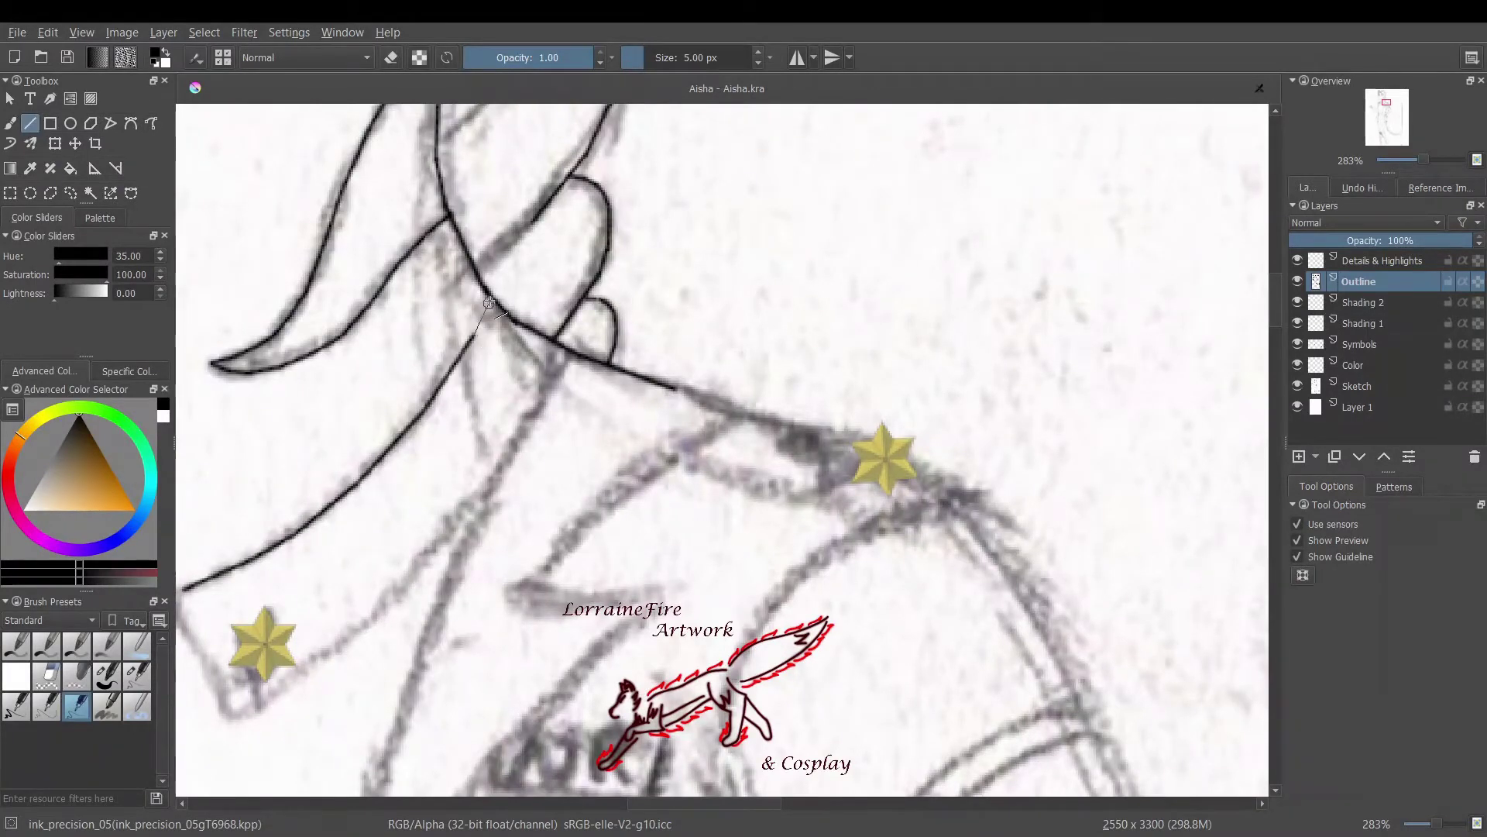
drag(563, 354, 383, 775)
drag(185, 629, 482, 507)
Ink the right shoulder with its epaulette and outer sleeve edge, and the notched lapel beside it
mouse_move(673, 390)
mouse_down()
mouse_move(873, 448)
mouse_move(970, 500)
mouse_move(759, 620)
mouse_up()
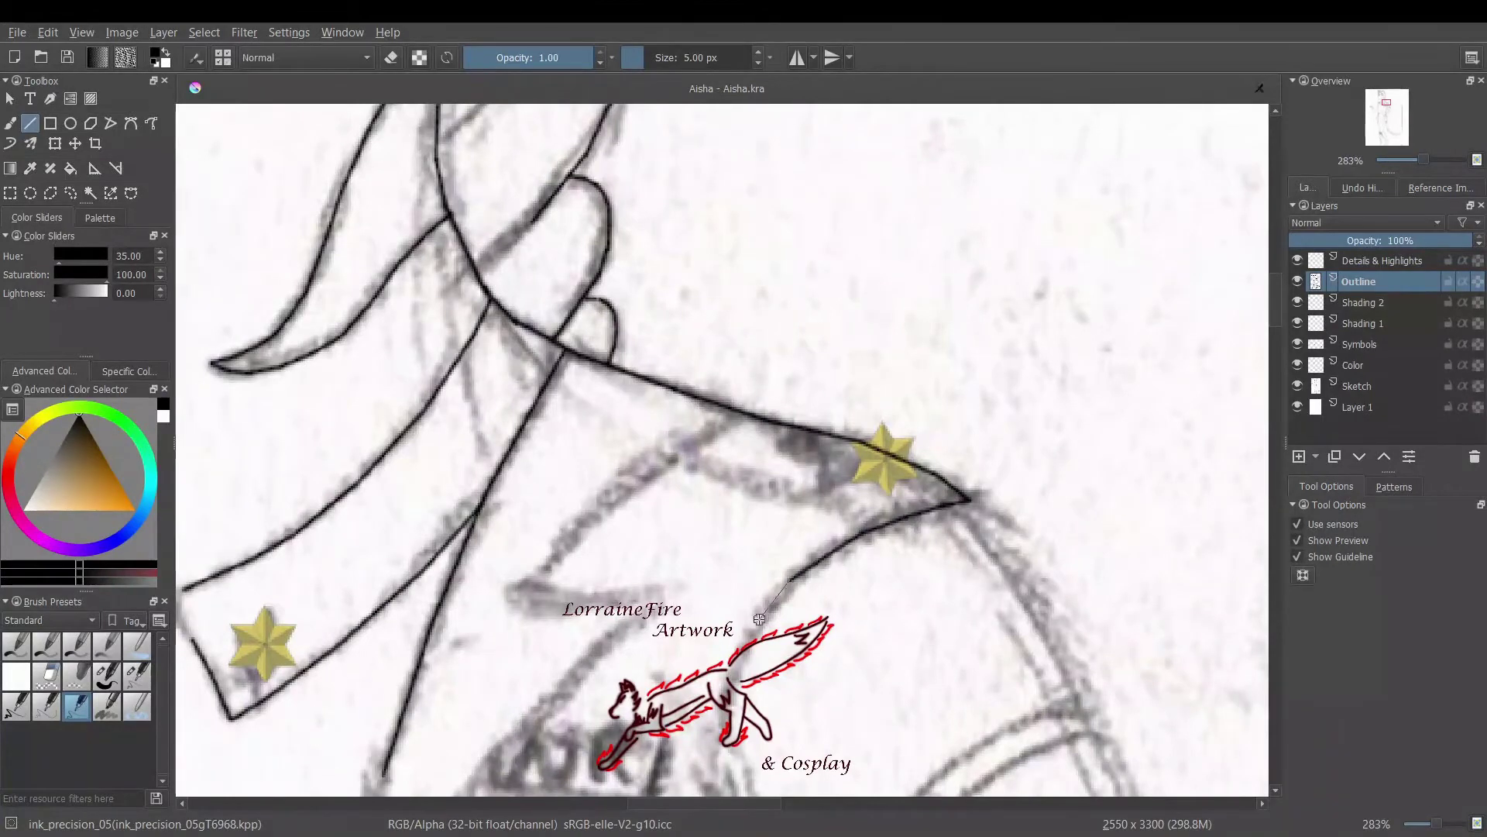
mouse_move(529, 591)
mouse_down()
mouse_move(679, 444)
mouse_move(737, 410)
mouse_up()
drag(679, 447, 871, 528)
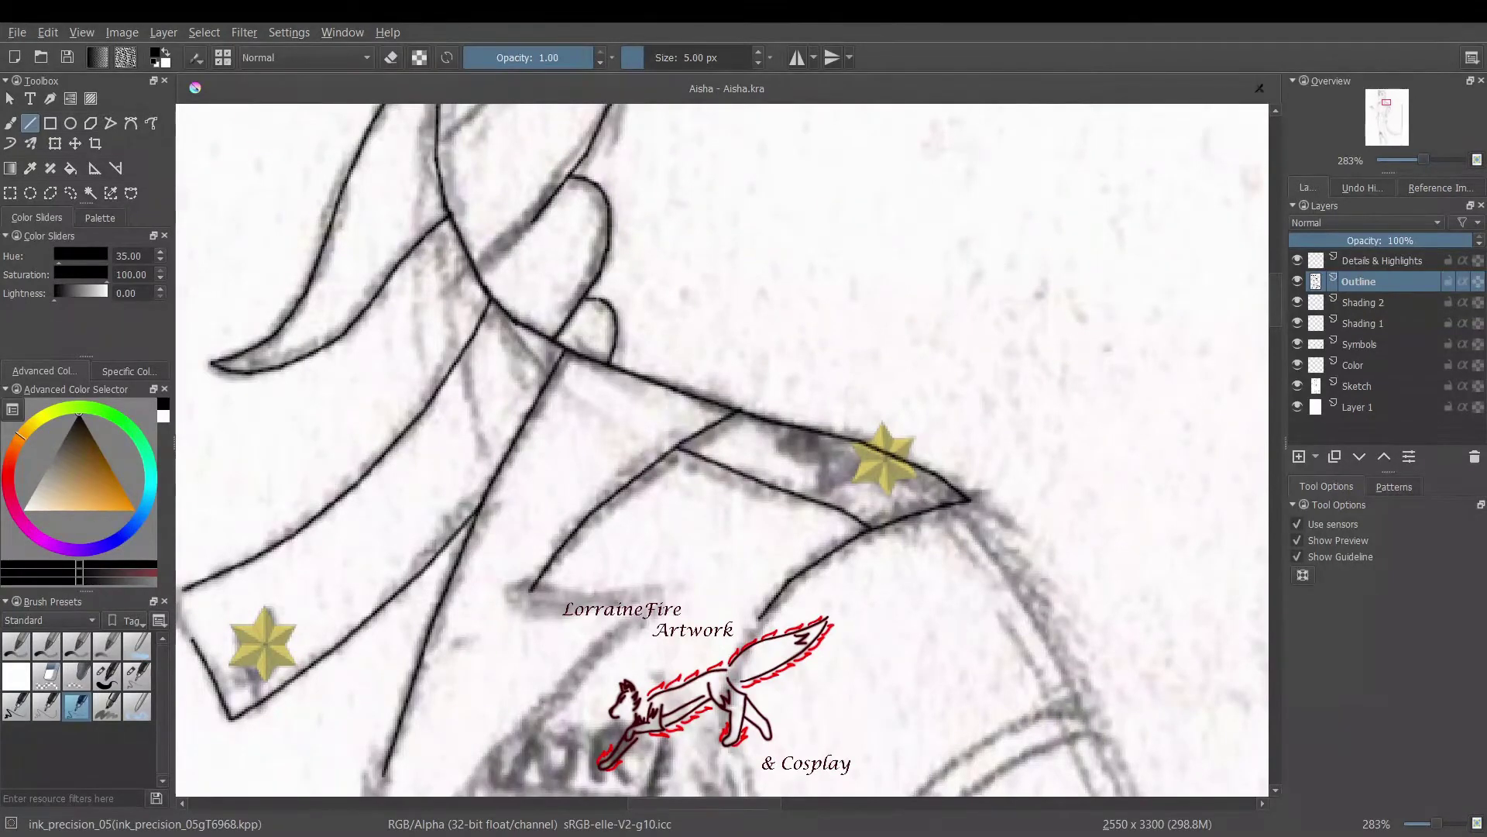
drag(524, 604, 666, 595)
drag(666, 595, 495, 752)
drag(968, 500, 1098, 749)
Ink the neckline up to the starred collar tip, and the left shoulder with its epaulette and outer sleeve edge
scroll(775, 743, left, 5)
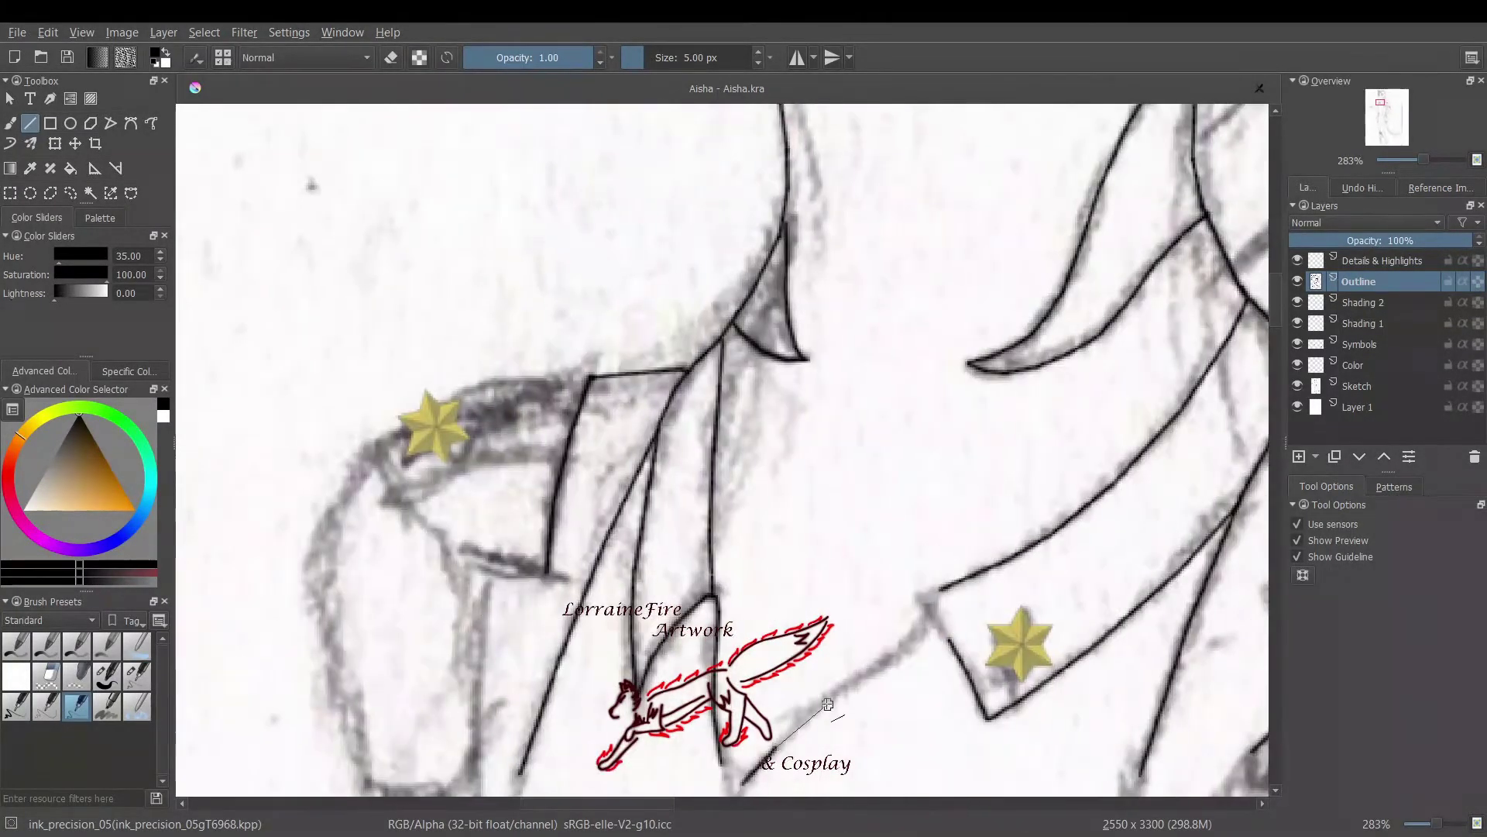
drag(926, 604, 1005, 563)
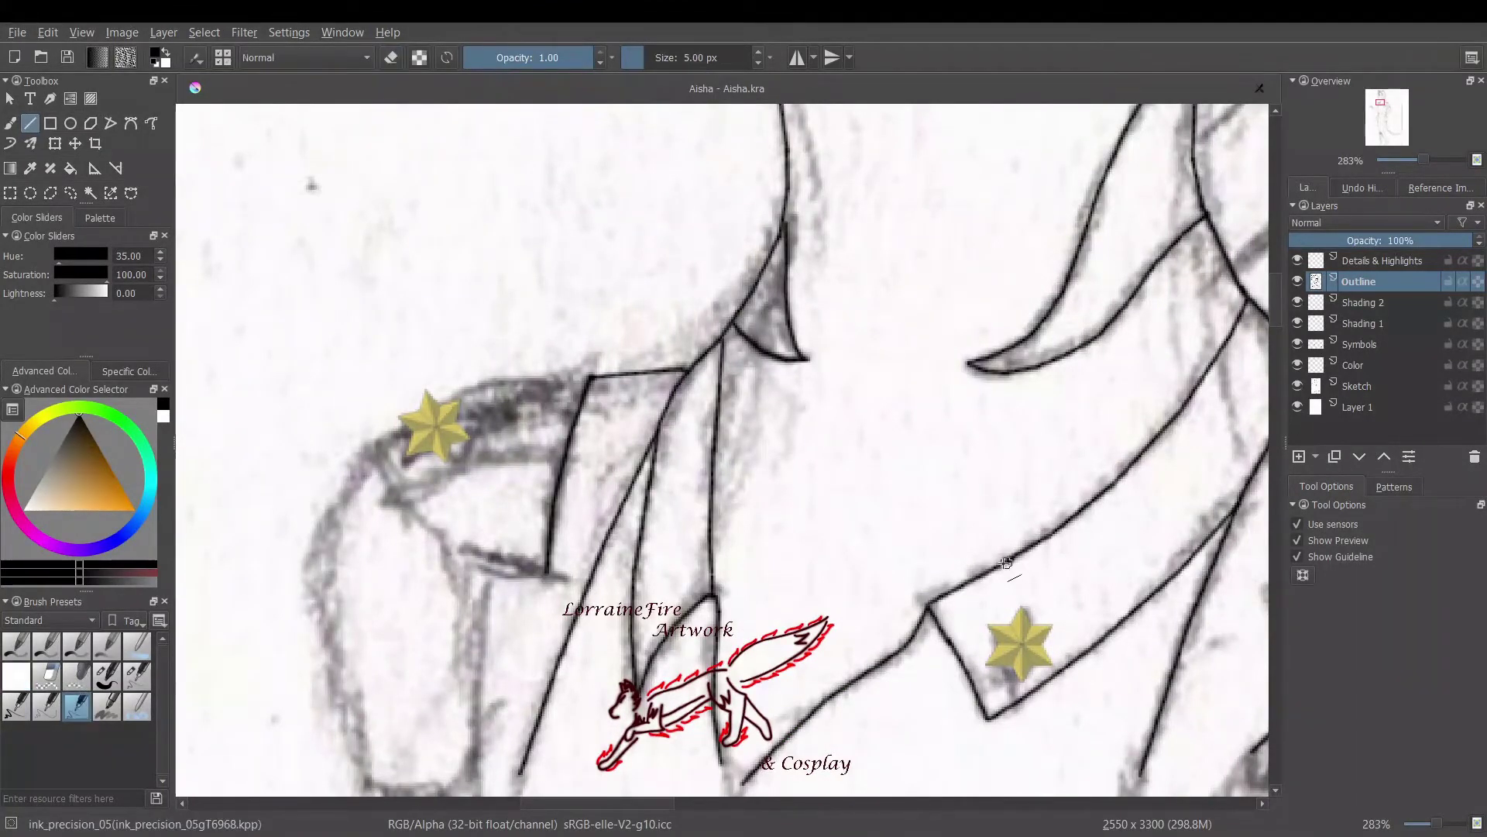
drag(354, 478, 324, 514)
mouse_move(324, 513)
mouse_down()
mouse_move(328, 641)
mouse_move(362, 767)
mouse_up()
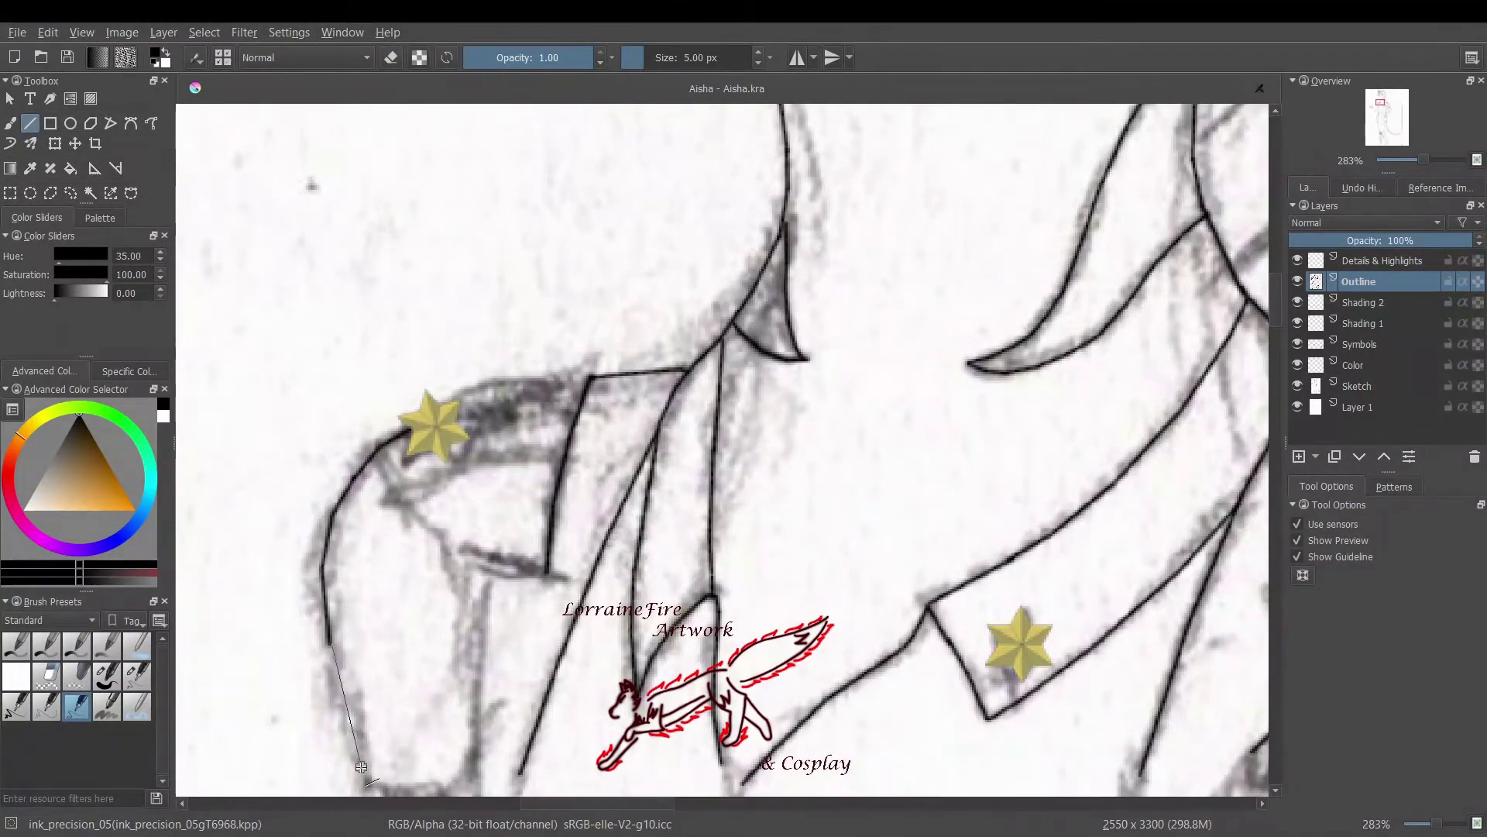
mouse_move(371, 456)
mouse_down()
mouse_move(454, 573)
mouse_move(569, 438)
mouse_move(589, 387)
mouse_up()
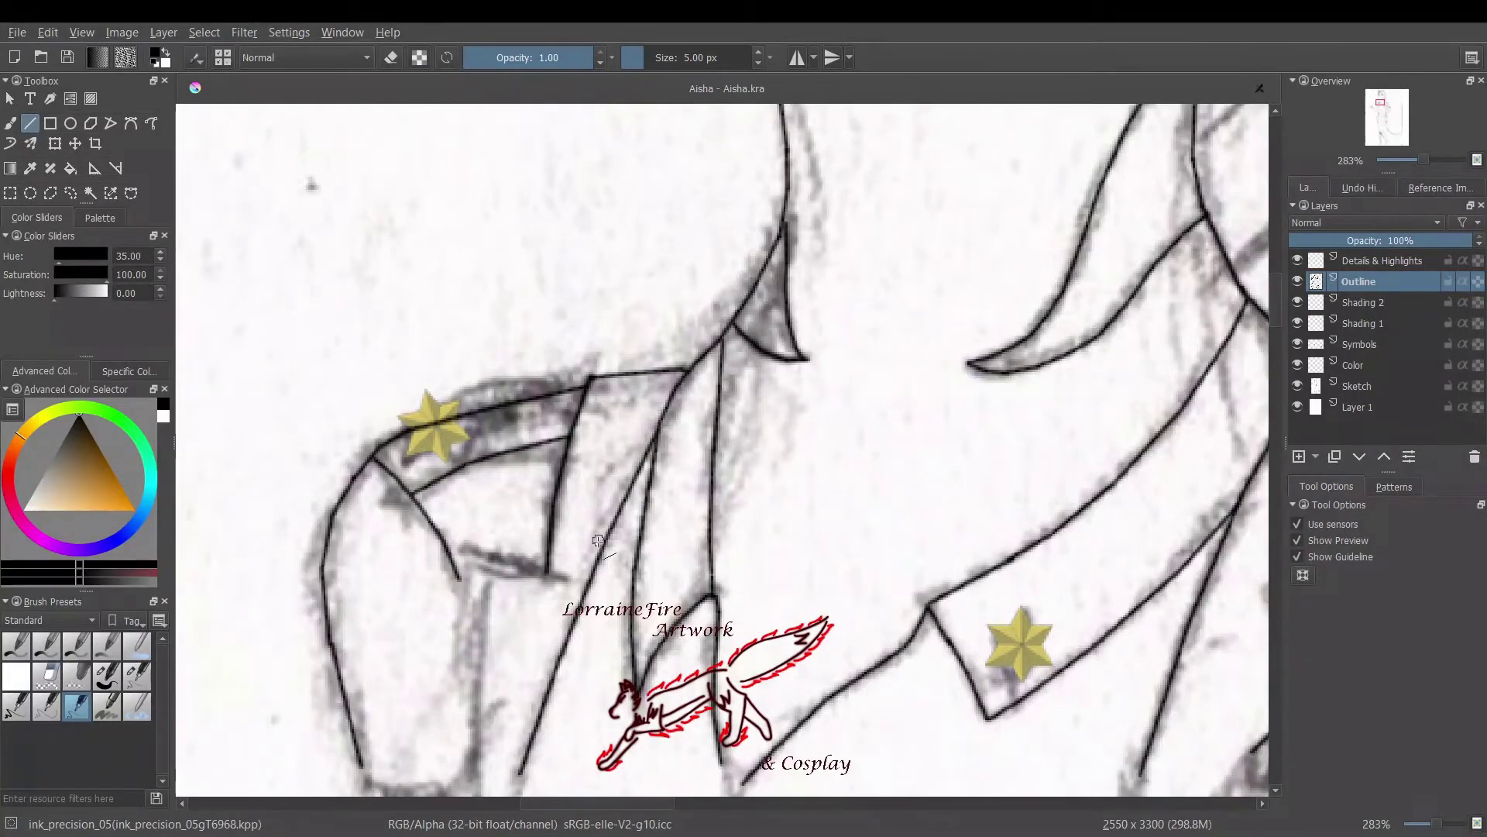
Ink the lower left sleeve with its small inner band and the long jacket side line beside it
drag(1277, 302, 1277, 330)
mouse_move(472, 161)
mouse_down()
mouse_move(478, 663)
mouse_move(519, 379)
mouse_up()
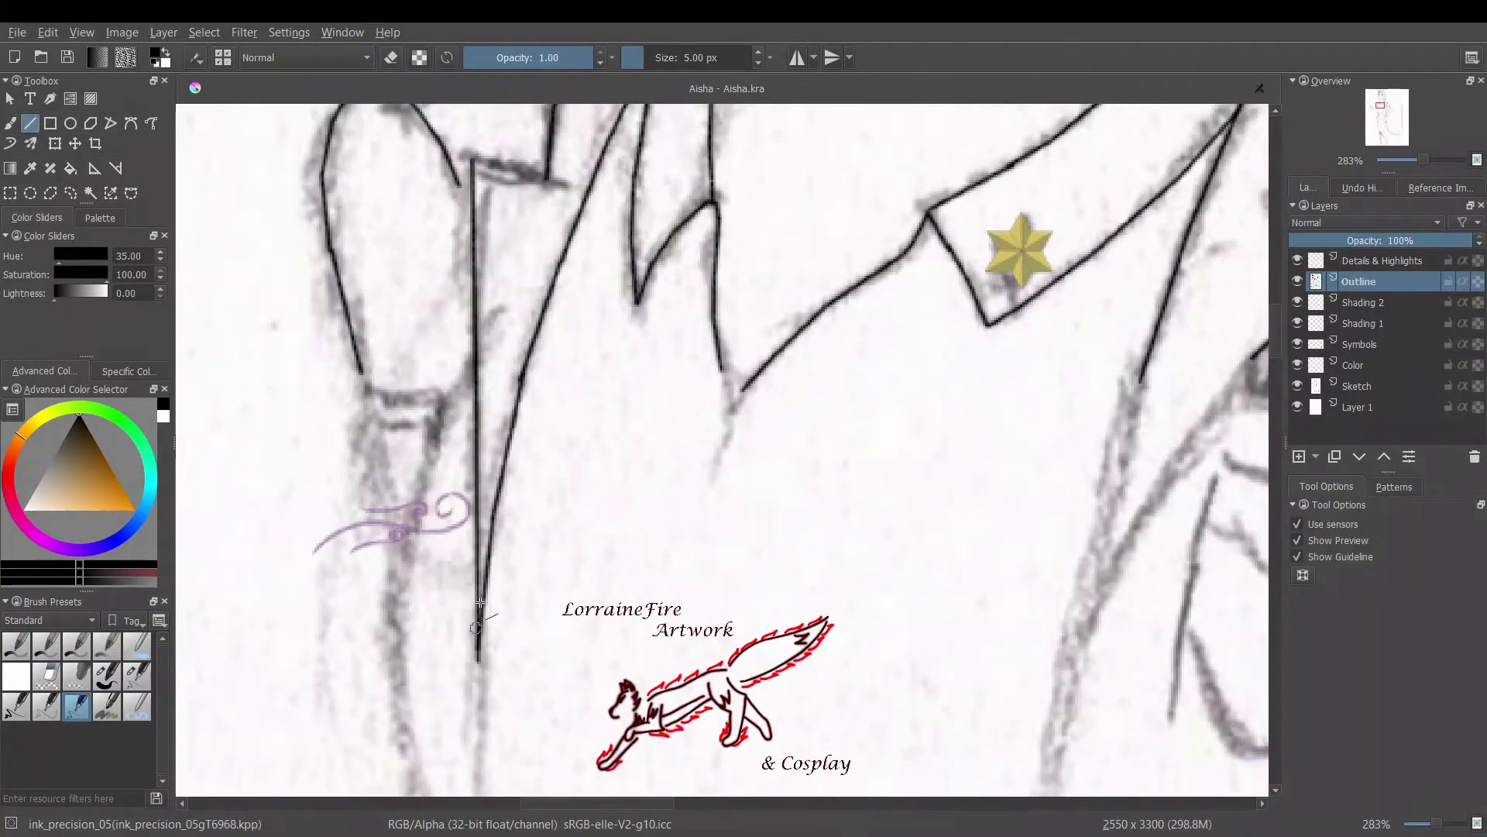
drag(550, 176, 472, 160)
drag(360, 372, 397, 531)
mouse_move(474, 358)
mouse_down()
mouse_move(391, 581)
mouse_move(415, 770)
mouse_up()
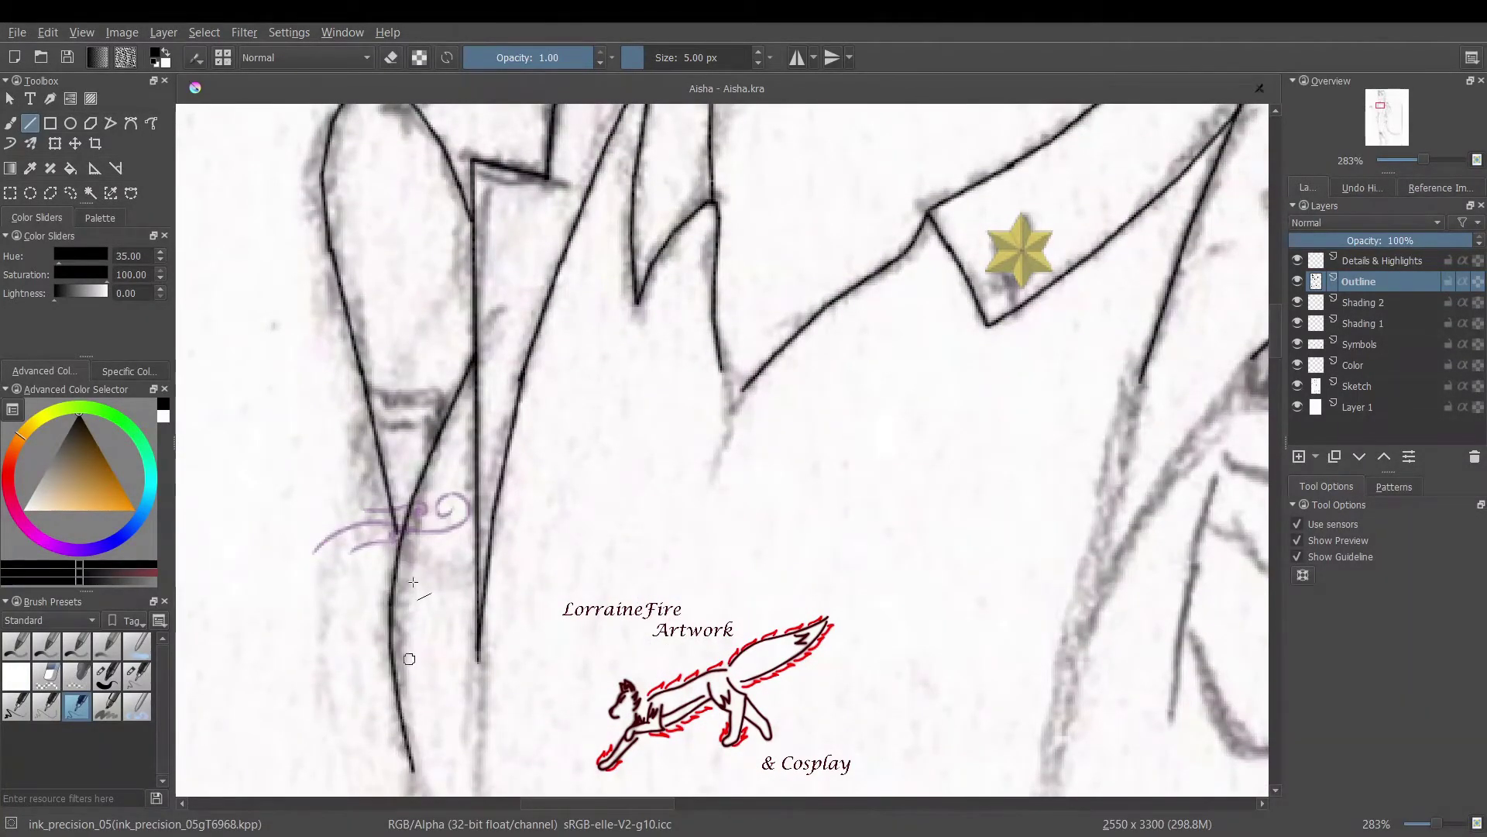
drag(478, 663, 479, 786)
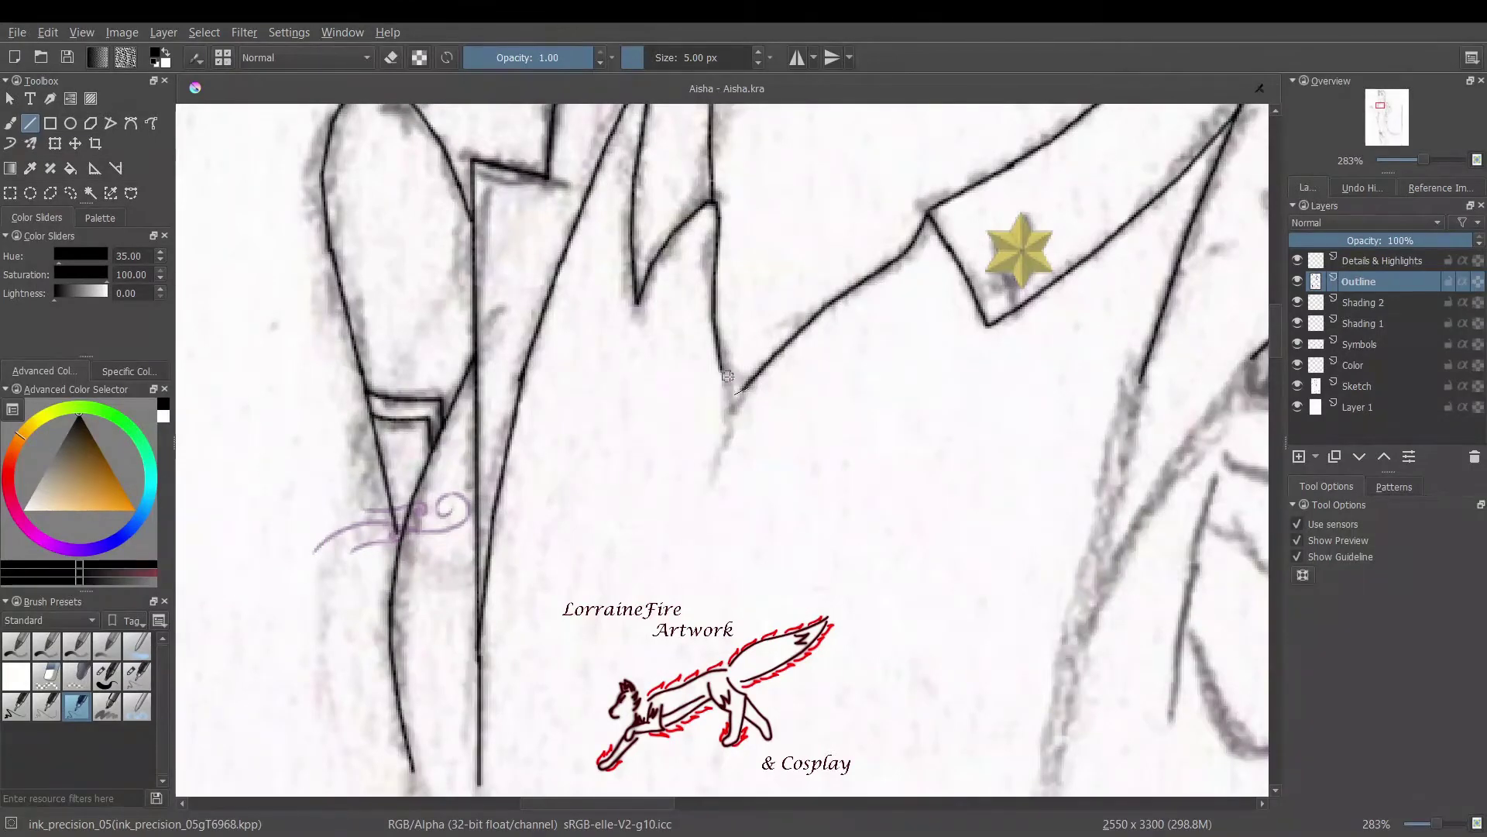
Ink the lower edges of the right lapel and the chest pocket with its pointed flap and round button
drag(598, 803, 683, 803)
drag(536, 384, 447, 782)
mouse_move(593, 474)
mouse_down()
mouse_move(577, 659)
mouse_move(642, 760)
mouse_move(782, 482)
mouse_move(798, 642)
mouse_move(691, 766)
mouse_up()
mouse_move(581, 672)
mouse_down()
mouse_move(600, 728)
mouse_move(640, 767)
mouse_up()
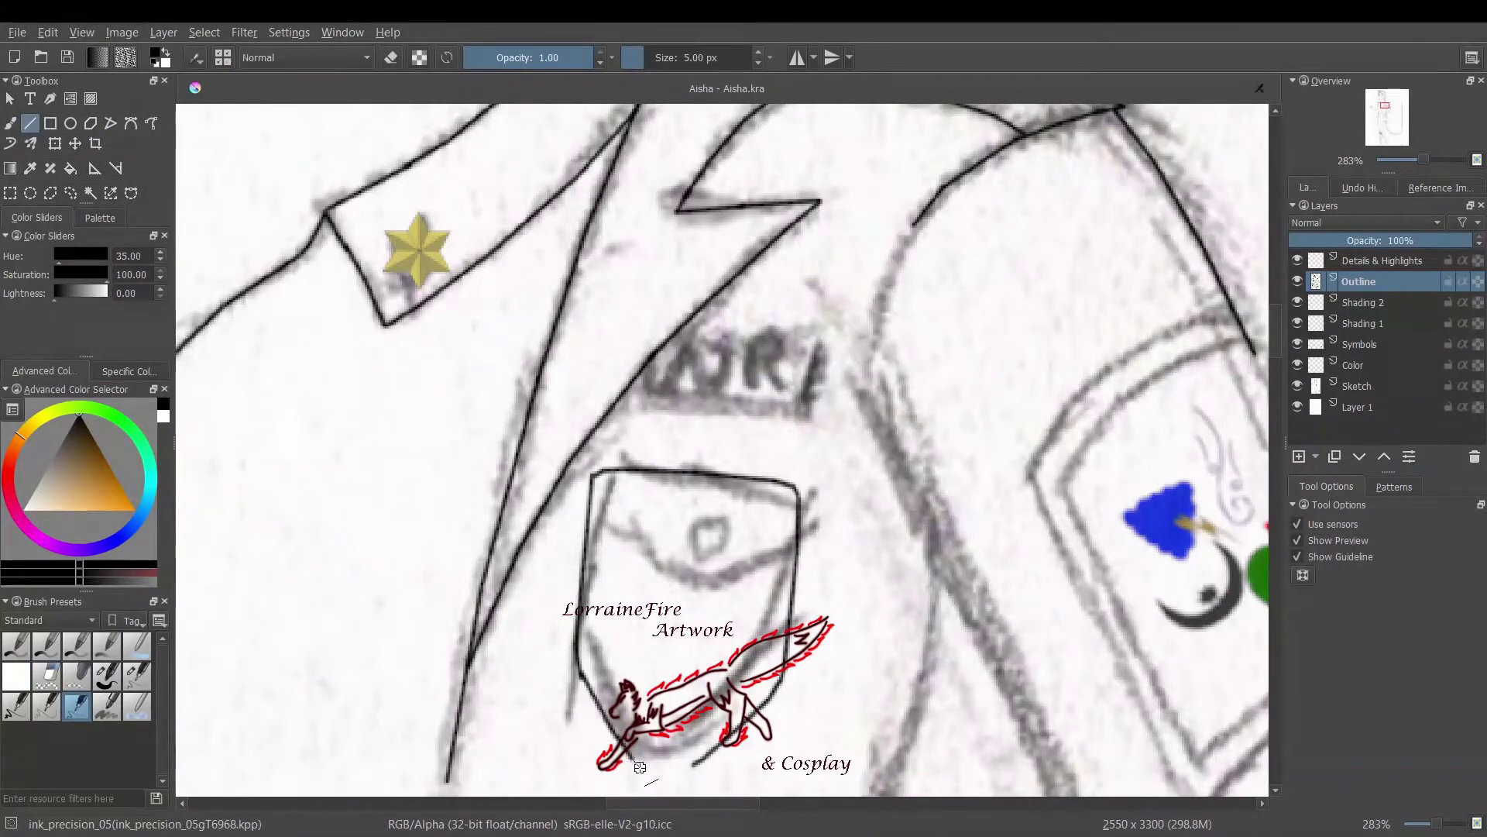
mouse_move(592, 533)
mouse_down()
mouse_move(689, 608)
mouse_move(798, 549)
mouse_up()
click(70, 122)
drag(662, 533, 709, 579)
Outline the rectangular name tag above the chest pocket with straight lines
click(30, 122)
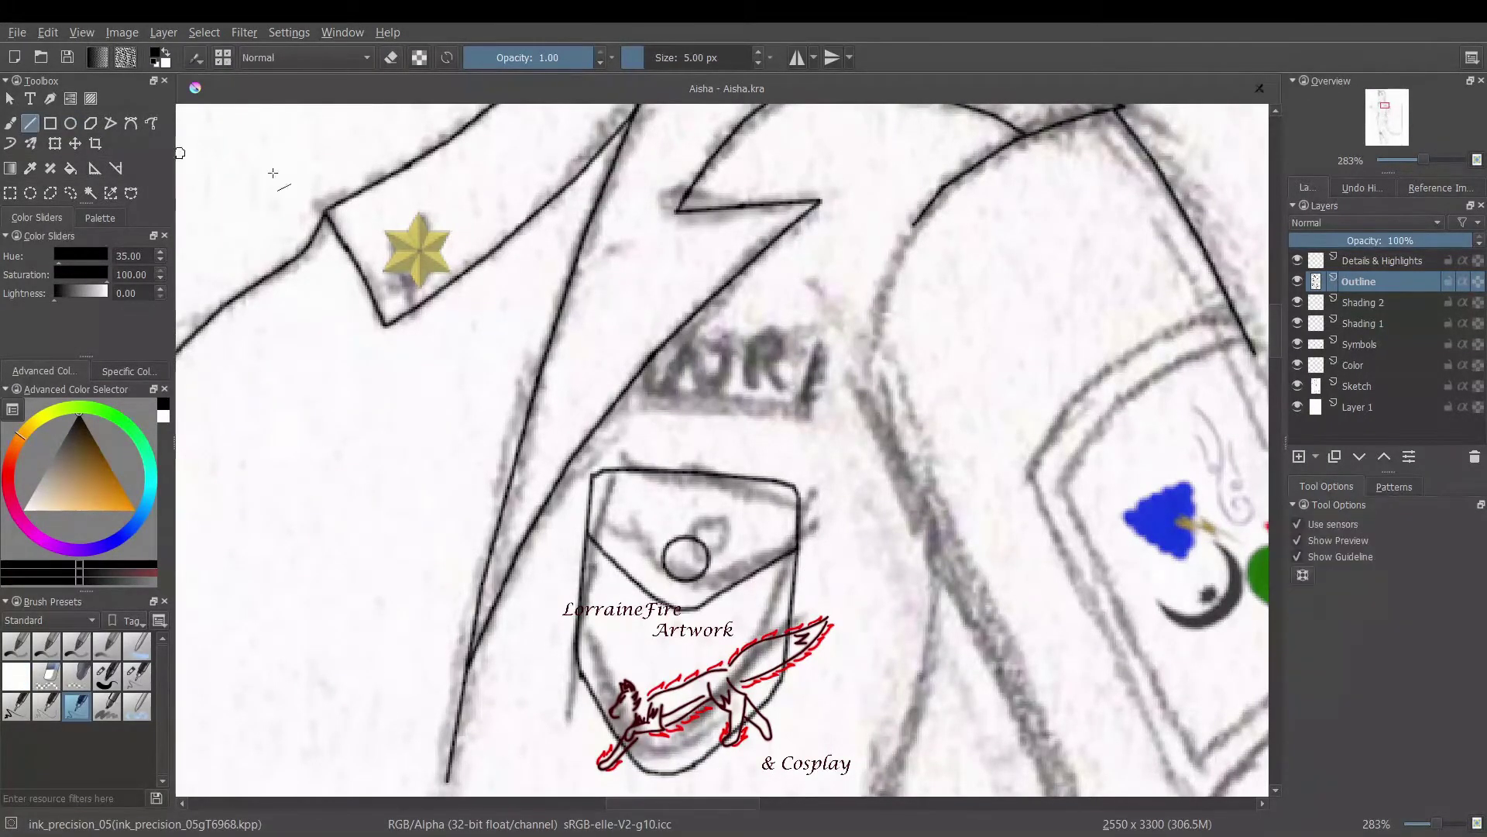
drag(608, 415, 814, 416)
drag(813, 417, 829, 339)
drag(829, 338, 670, 337)
Letter the name on the tag in bold capitals with the Ink_gpen_10 brush
key(slash)
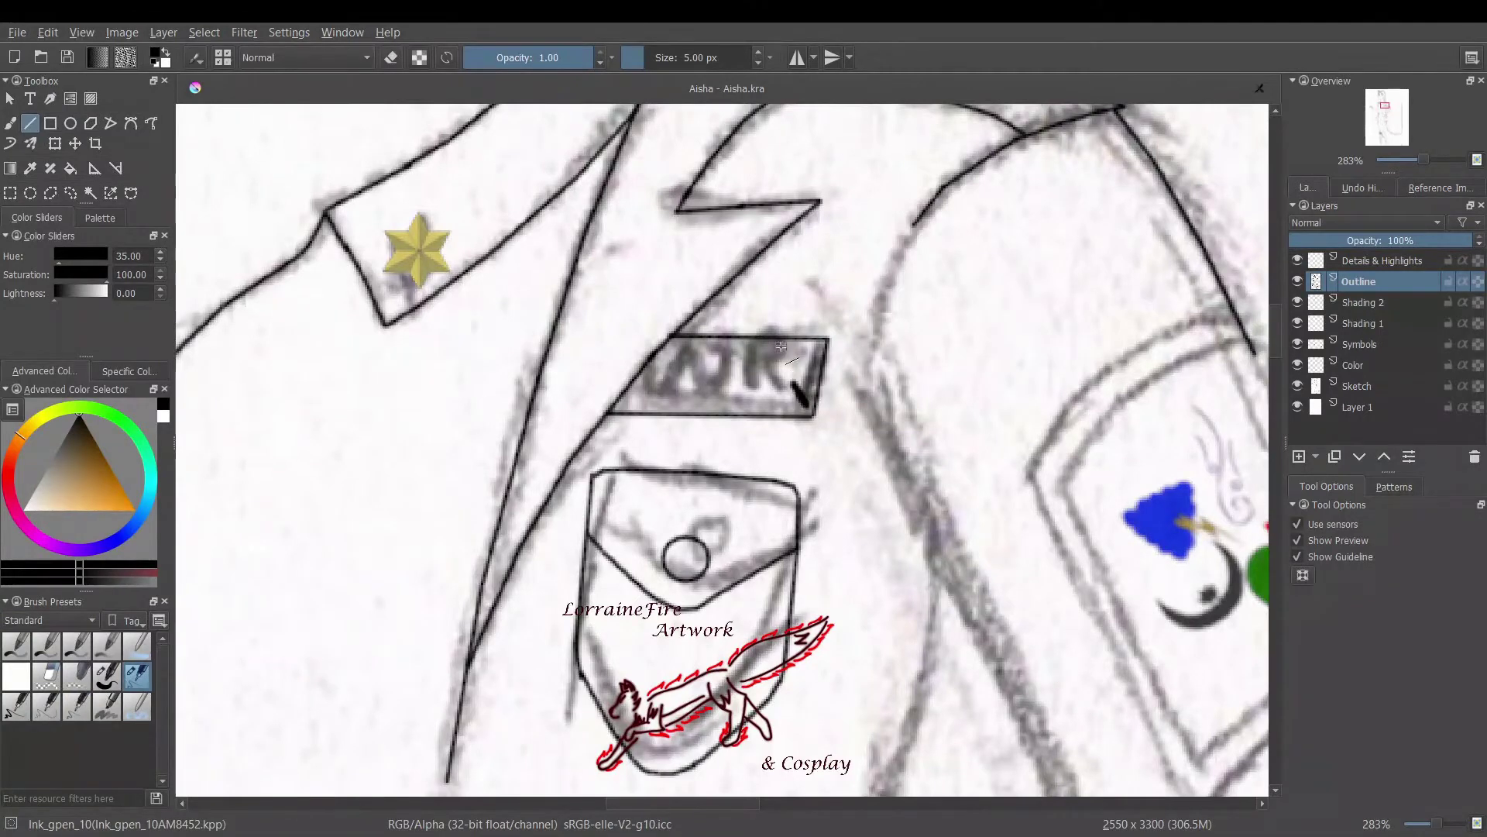
drag(811, 371, 779, 378)
drag(781, 343, 778, 403)
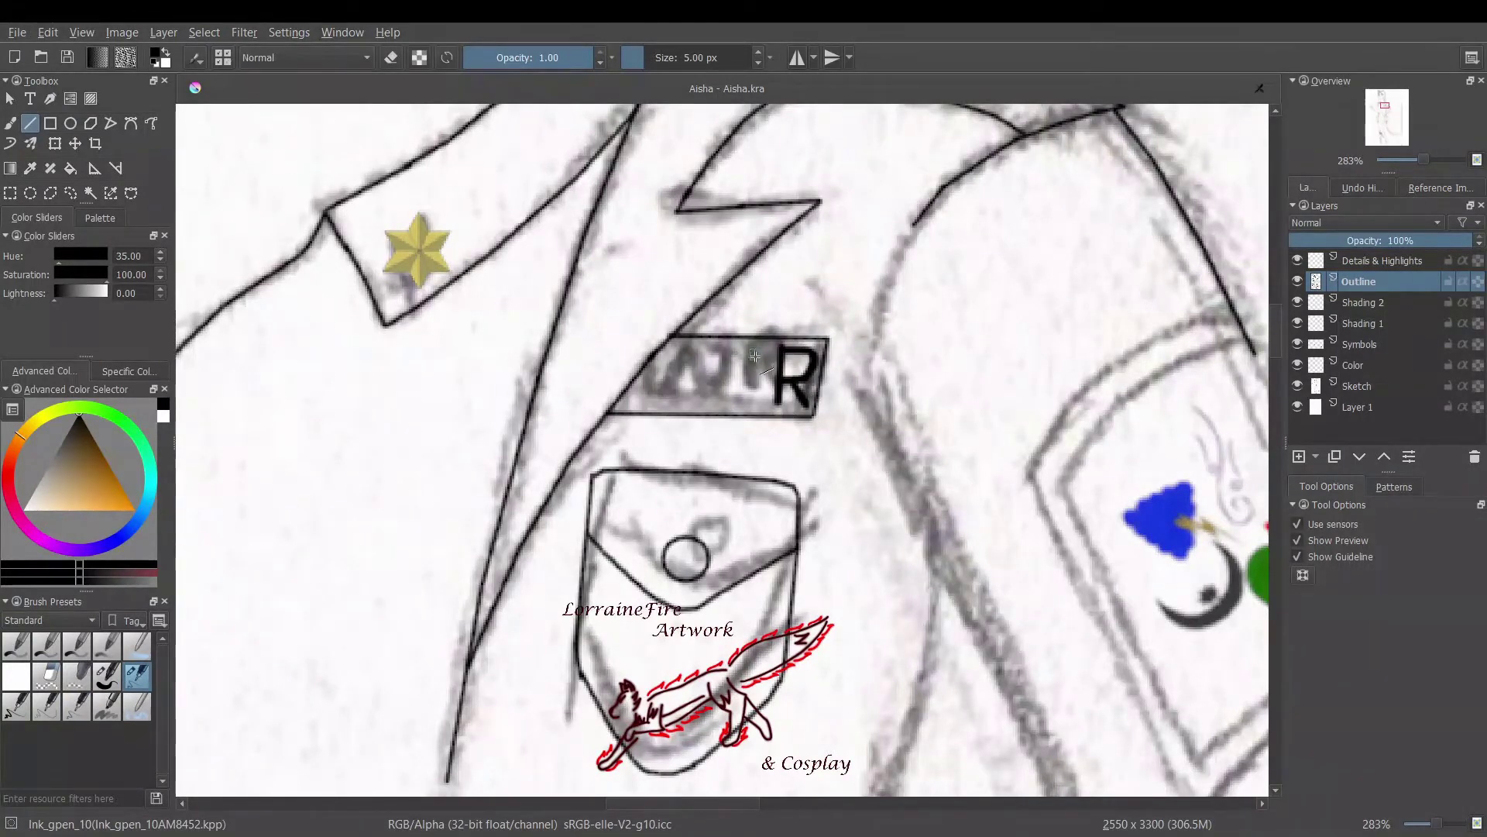
drag(755, 352, 750, 401)
mouse_move(771, 347)
mouse_down()
mouse_move(733, 348)
mouse_move(730, 403)
mouse_up()
mouse_move(713, 344)
mouse_down()
mouse_move(685, 402)
mouse_move(643, 401)
mouse_up()
drag(649, 358, 645, 402)
Ink the right sleeve's inner edges and the double border of its symbol patch with the ink_precision_05 brush
click(76, 707)
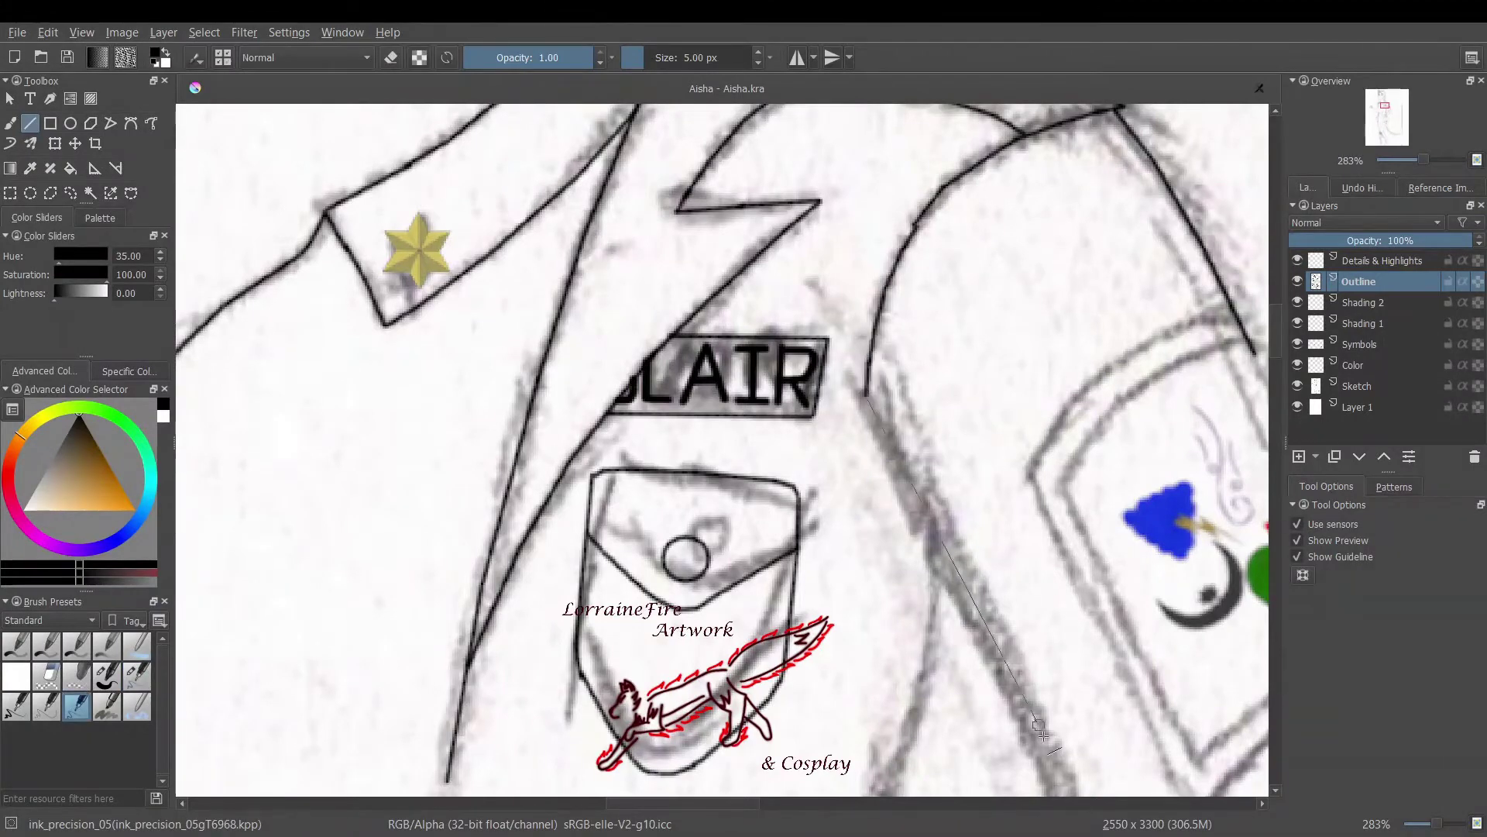
scroll(829, 789, right, 5)
mouse_move(429, 475)
mouse_down()
mouse_move(532, 353)
mouse_move(641, 304)
mouse_move(588, 790)
mouse_move(598, 769)
mouse_up()
scroll(589, 790, down, 1)
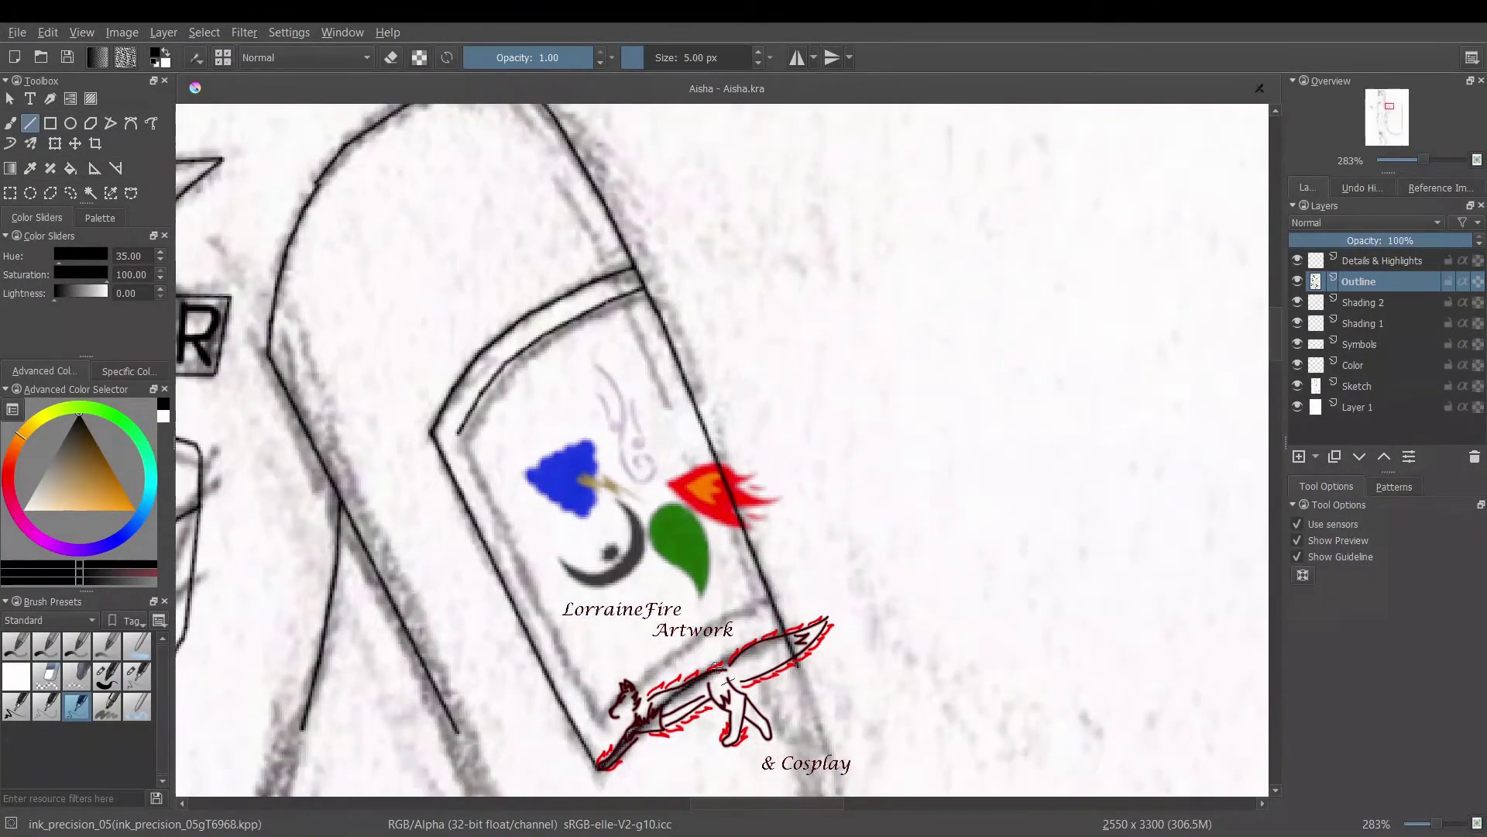
mouse_move(460, 437)
mouse_down()
mouse_move(612, 732)
mouse_move(779, 618)
mouse_up()
Ink the outer and inner contours of the right sleeve below the patch, down to the elbow
scroll(778, 618, down, 10)
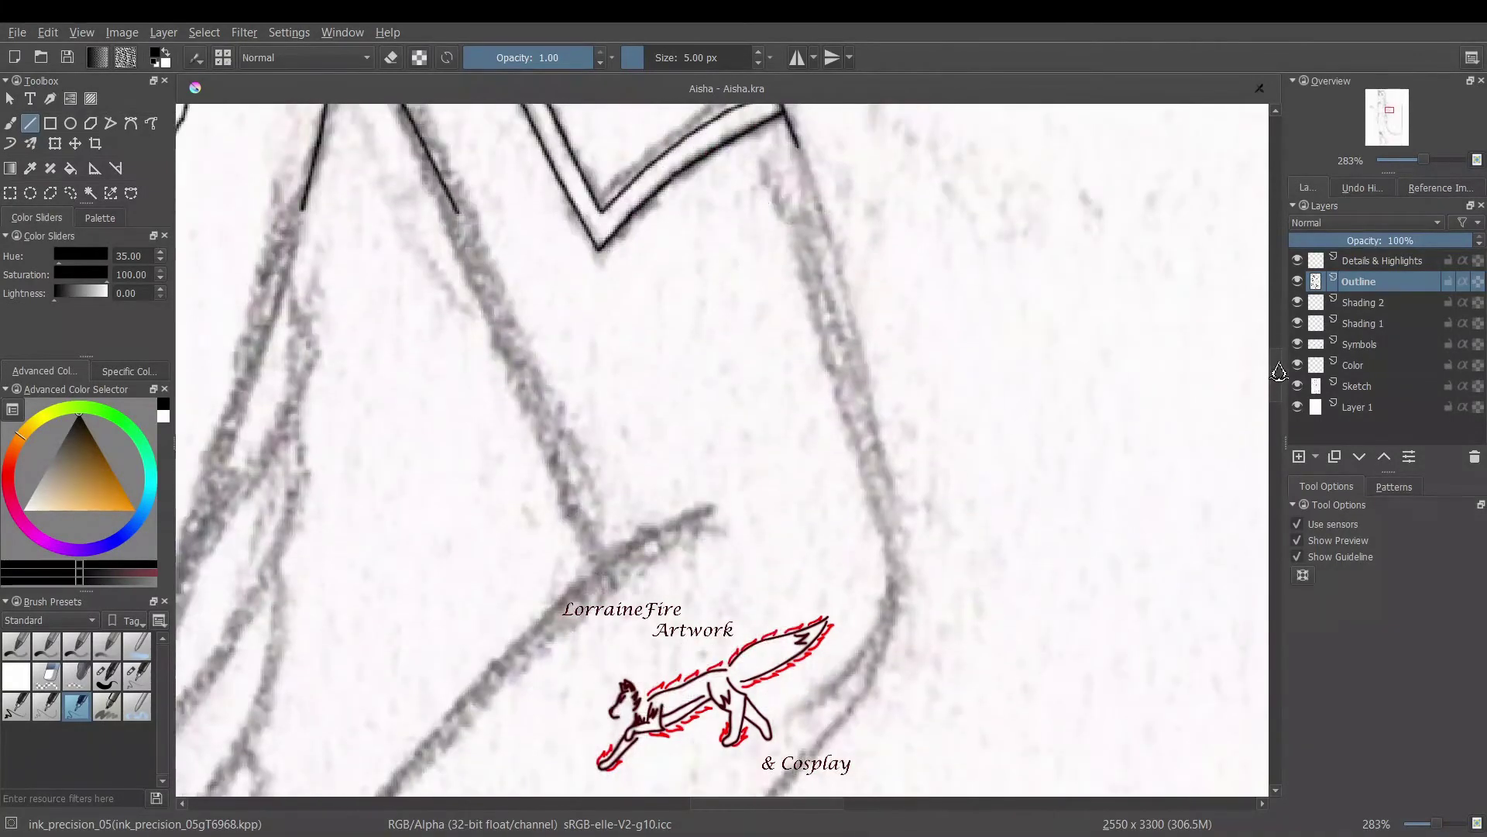
mouse_move(778, 788)
mouse_down()
mouse_move(868, 679)
mouse_move(891, 526)
mouse_move(782, 112)
mouse_up()
scroll(482, 520, up, 4)
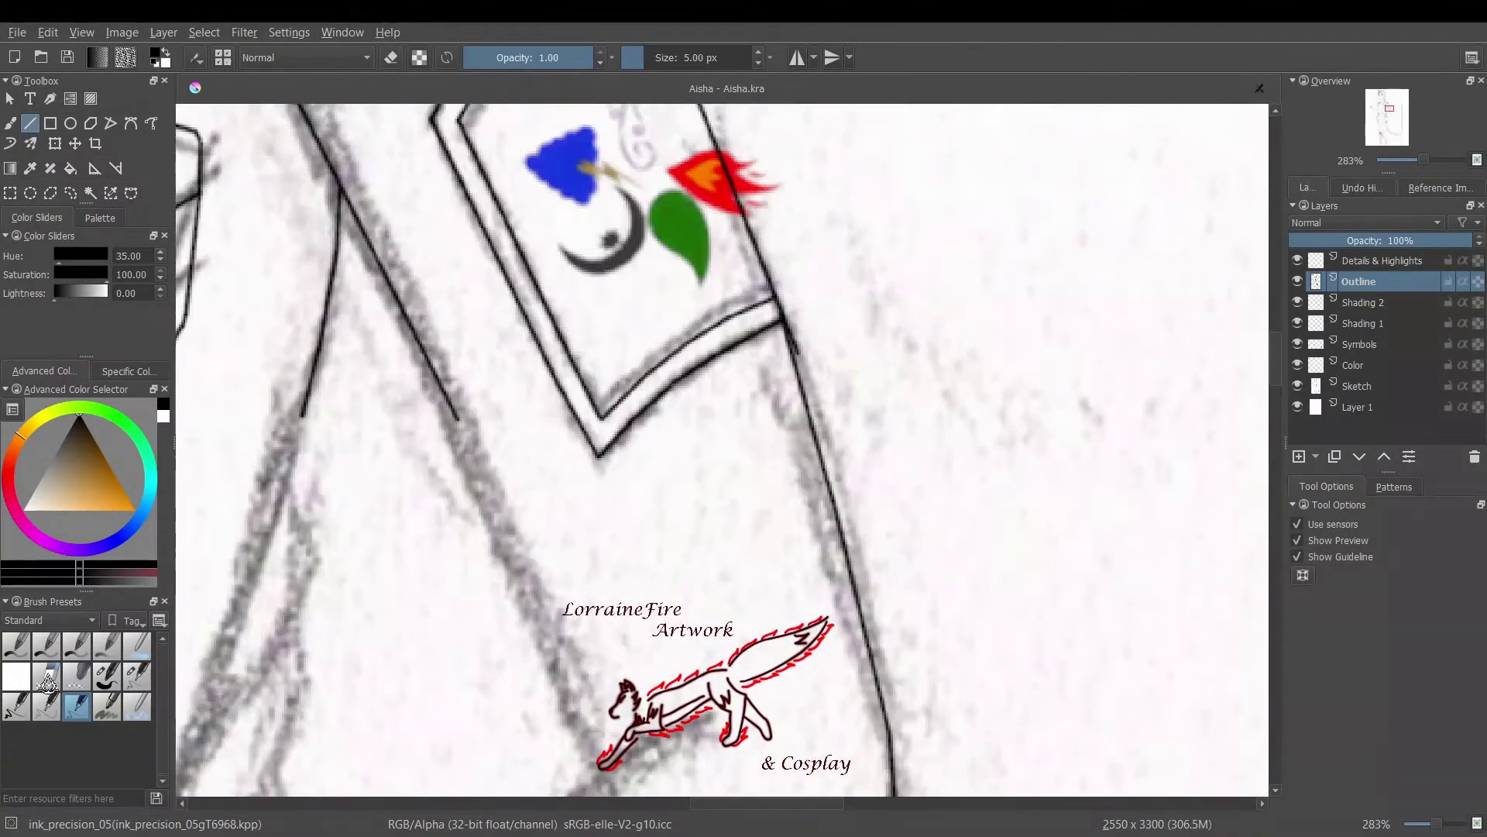
key(e)
key(e)
drag(460, 424, 612, 766)
Ink the lower leaf-shaped half of the hand-held object with its inner vein lines
scroll(382, 770, left, 15)
mouse_move(392, 136)
mouse_down()
mouse_move(314, 259)
mouse_move(295, 349)
mouse_up()
drag(490, 230, 295, 350)
drag(331, 325, 425, 203)
mouse_move(331, 250)
mouse_down()
mouse_move(434, 185)
mouse_move(452, 259)
mouse_up()
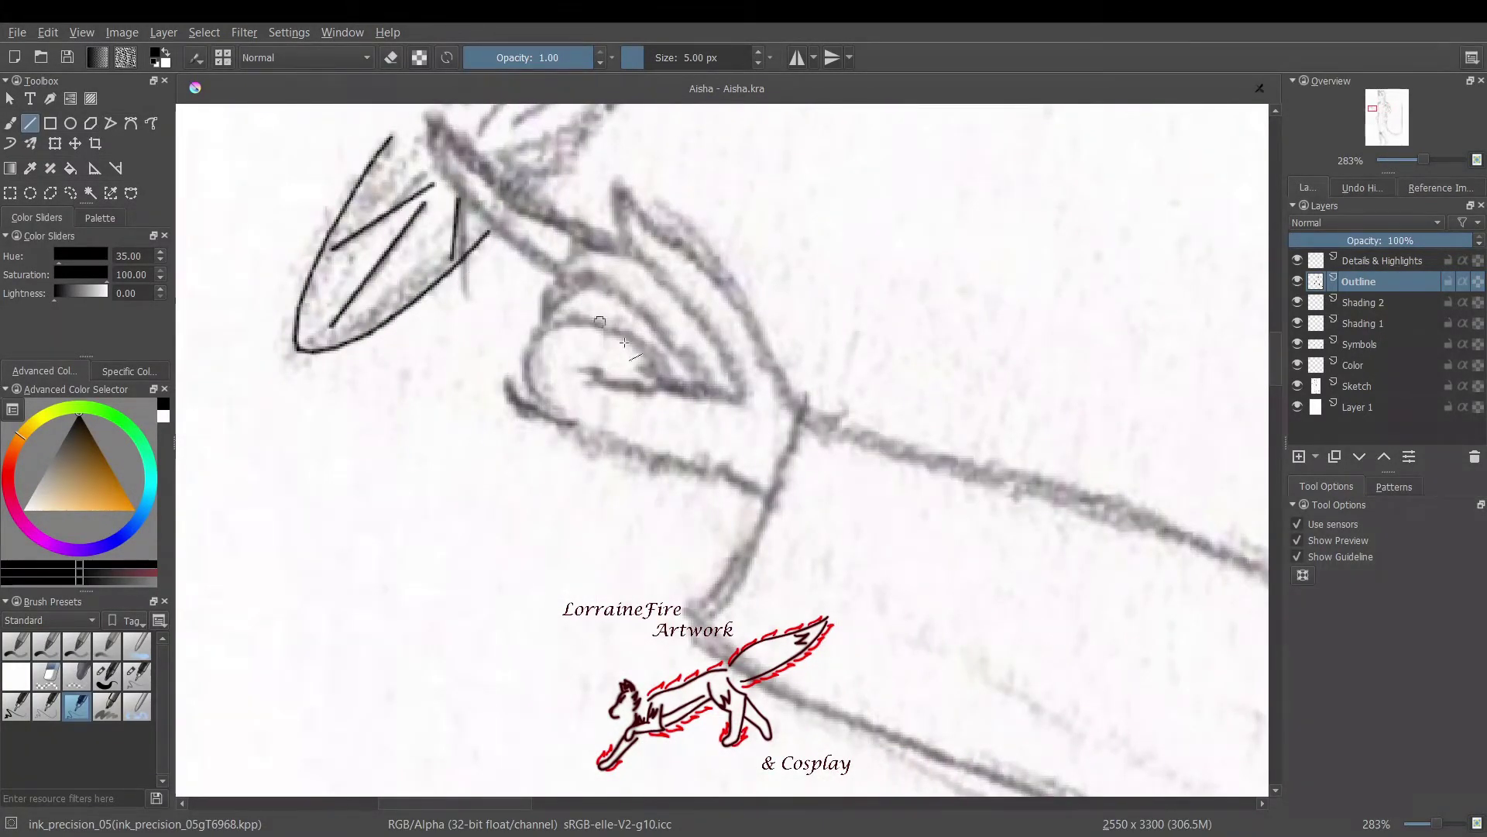
Ink the hand with its curled fingers, fingernails and wrist edge, and the two long lines of the forearm
mouse_move(526, 366)
mouse_down()
mouse_move(593, 329)
mouse_move(657, 369)
mouse_move(638, 347)
mouse_move(655, 381)
mouse_move(663, 353)
mouse_move(670, 378)
mouse_move(653, 380)
mouse_move(644, 350)
mouse_up()
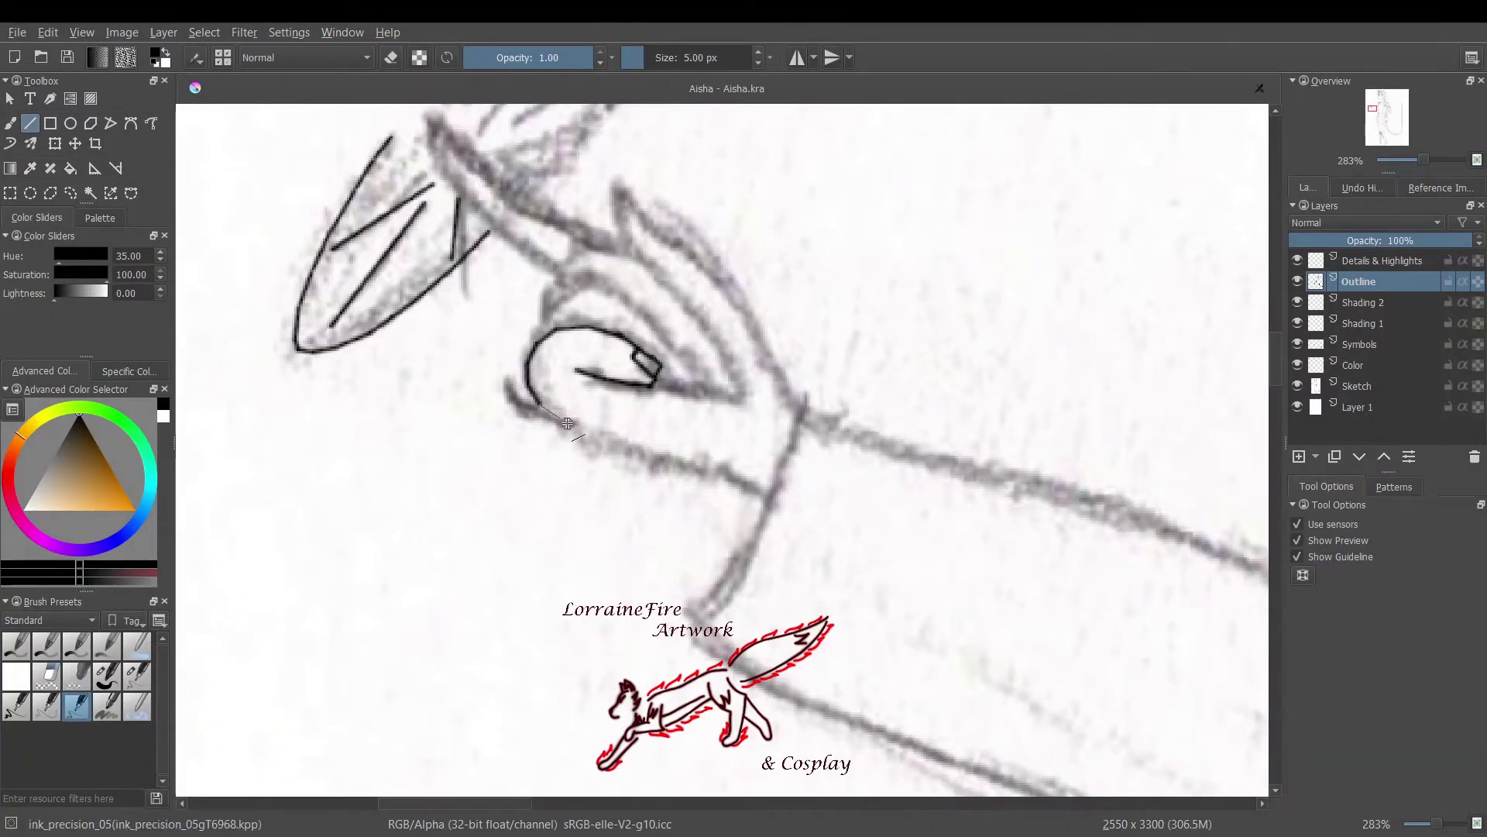
mouse_move(568, 423)
mouse_down()
mouse_move(771, 496)
mouse_move(702, 620)
mouse_up()
drag(806, 409, 771, 496)
mouse_move(620, 184)
mouse_down()
mouse_move(748, 312)
mouse_move(804, 410)
mouse_up()
mouse_move(598, 249)
mouse_down()
mouse_move(674, 291)
mouse_move(737, 388)
mouse_up()
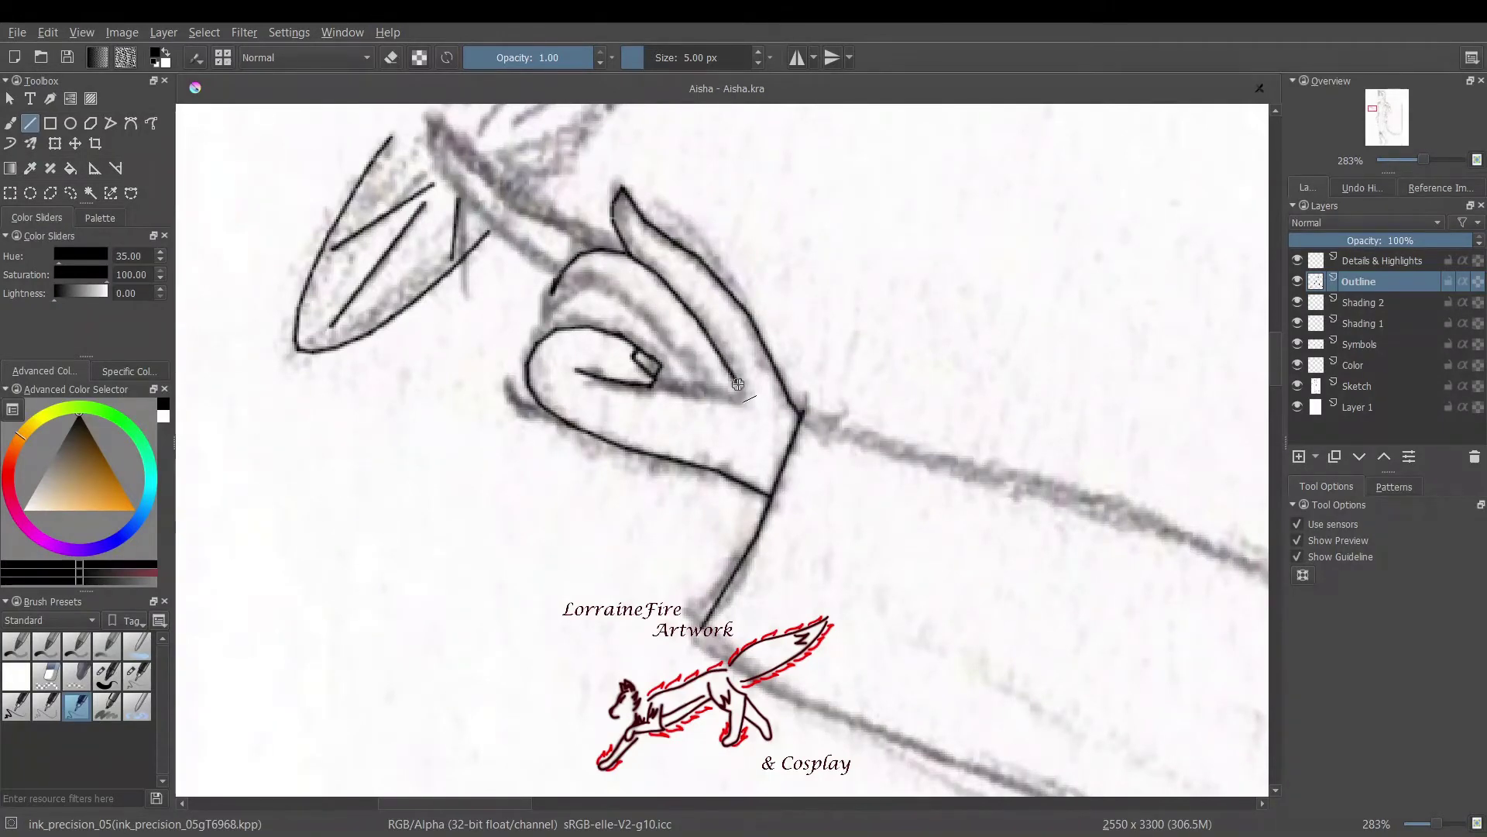
mouse_move(535, 341)
mouse_down()
mouse_move(554, 291)
mouse_move(604, 282)
mouse_move(699, 391)
mouse_move(669, 374)
mouse_move(715, 397)
mouse_move(716, 362)
mouse_move(697, 387)
mouse_up()
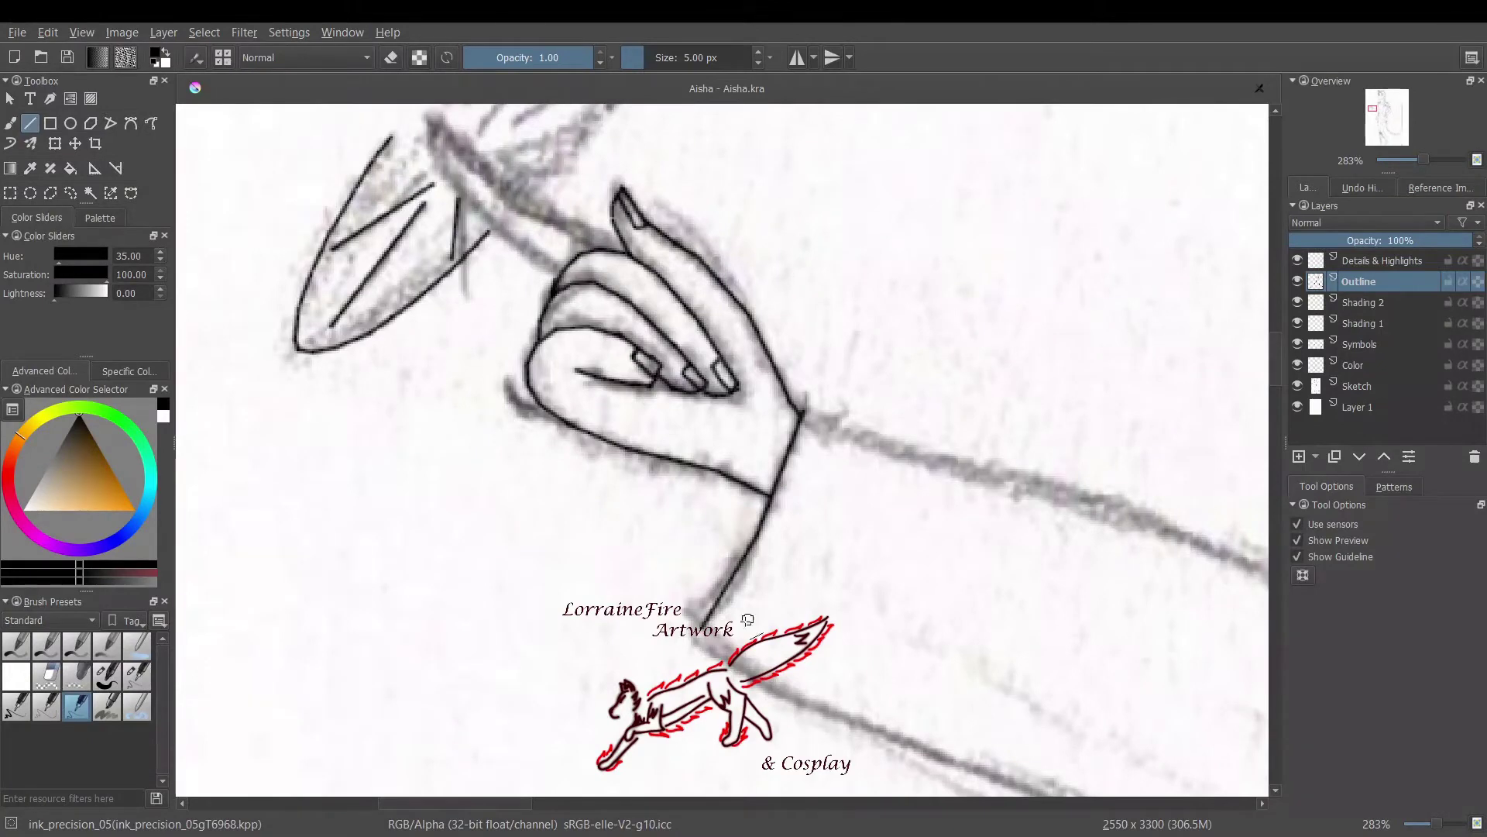
mouse_move(707, 632)
mouse_down()
mouse_move(822, 711)
mouse_move(1018, 788)
mouse_up()
drag(802, 411, 1249, 560)
Ink the upper leaf-shaped half of the hand-held object with its vein lines and the curved stem leading into the hand
scroll(1249, 559, up, 3)
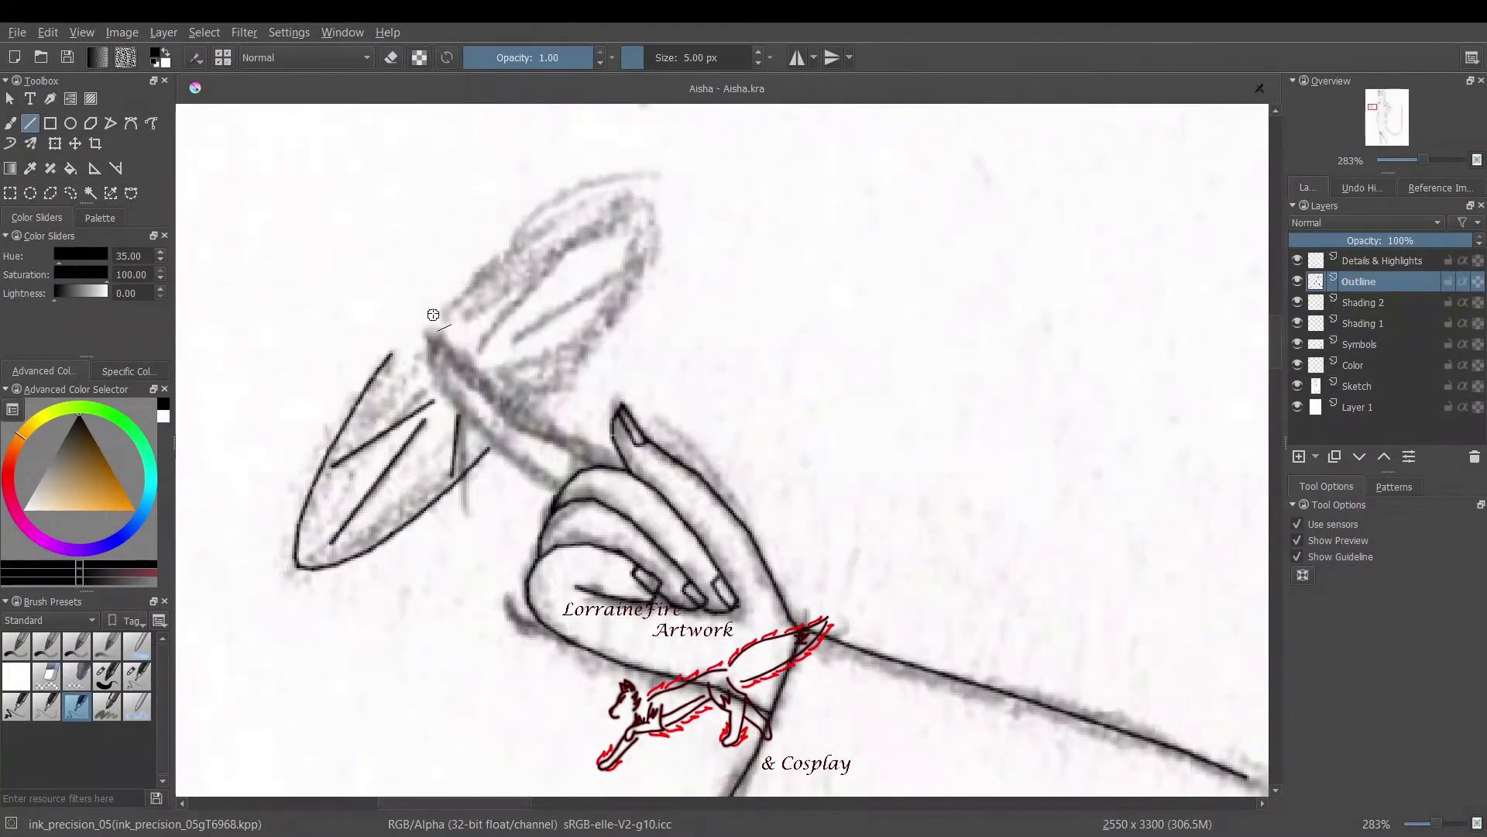
mouse_move(433, 314)
mouse_down()
mouse_move(622, 200)
mouse_move(643, 230)
mouse_move(583, 356)
mouse_move(542, 401)
mouse_up()
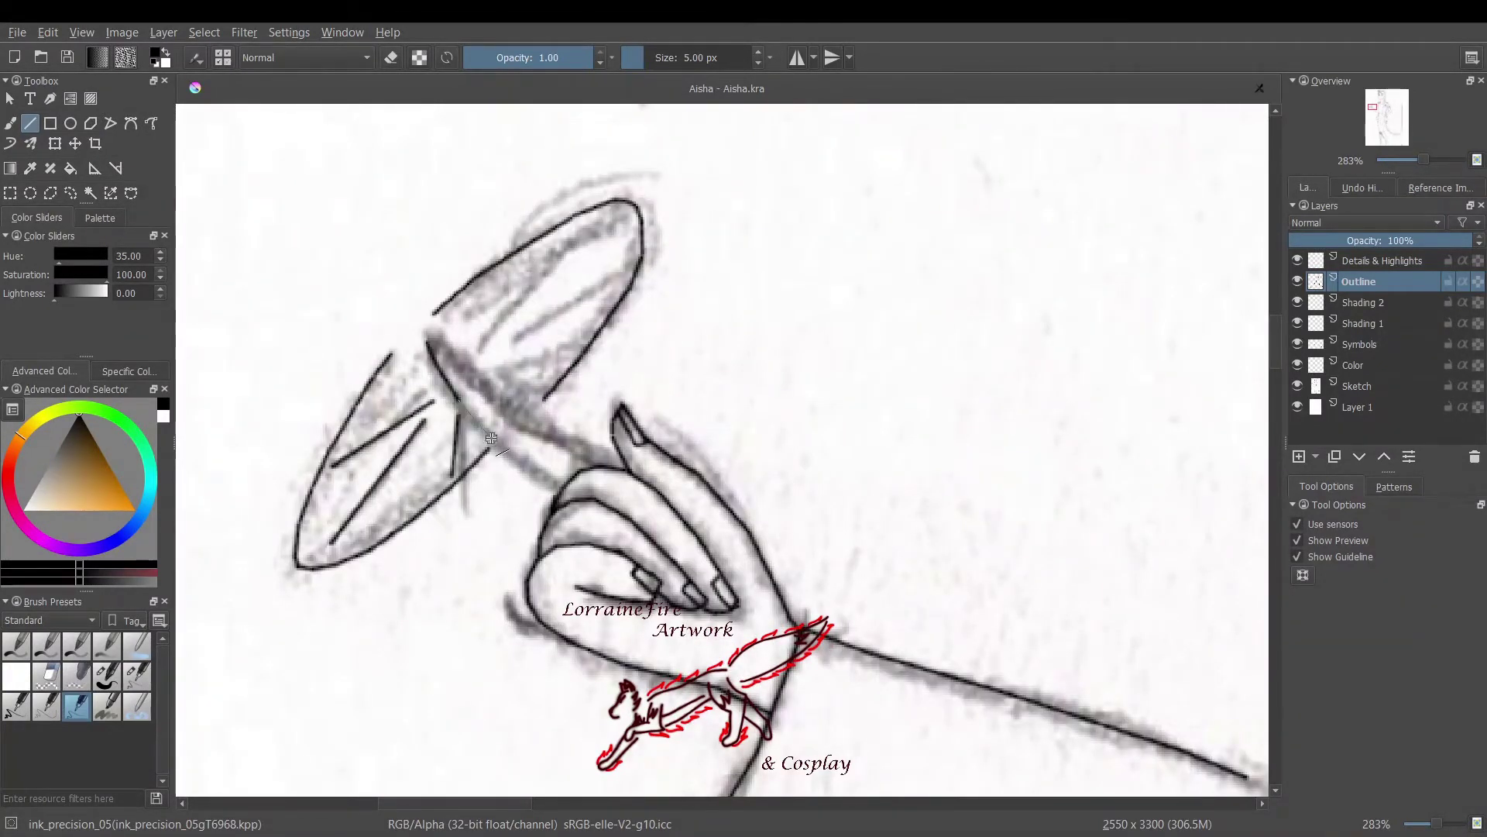
drag(565, 492, 446, 338)
mouse_move(548, 437)
mouse_down()
mouse_move(473, 347)
mouse_move(527, 434)
mouse_up()
mouse_move(453, 333)
mouse_down()
mouse_move(489, 393)
mouse_move(620, 232)
mouse_up()
drag(473, 286, 542, 372)
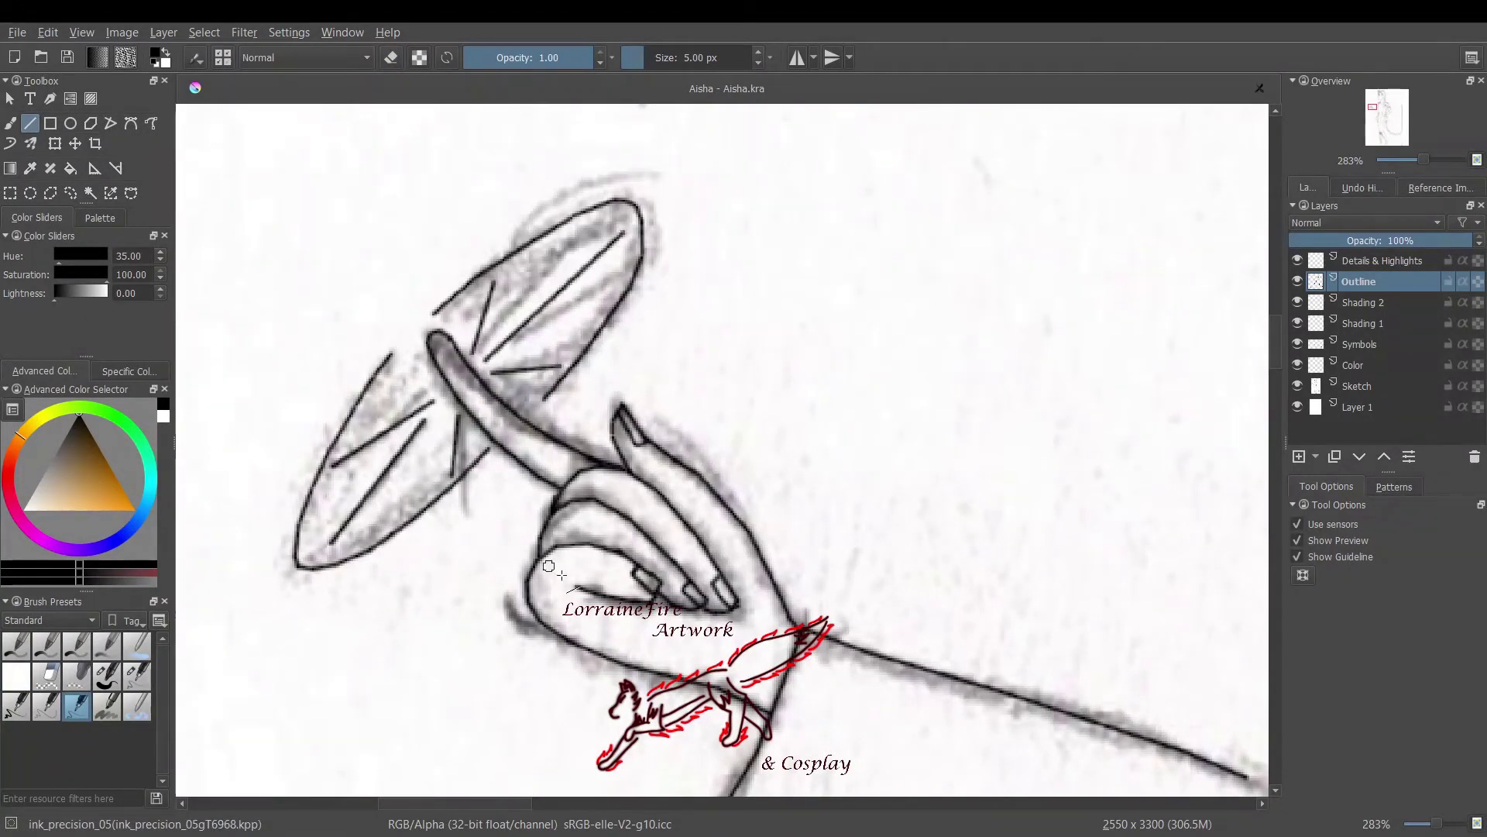
Ink the torso's side line beside the right elbow and extend the sleeve's upper and lower edges to meet it
scroll(722, 449, down, 5)
drag(753, 195, 743, 792)
drag(688, 190, 756, 341)
scroll(733, 194, down, 2)
drag(734, 194, 755, 374)
drag(511, 215, 755, 376)
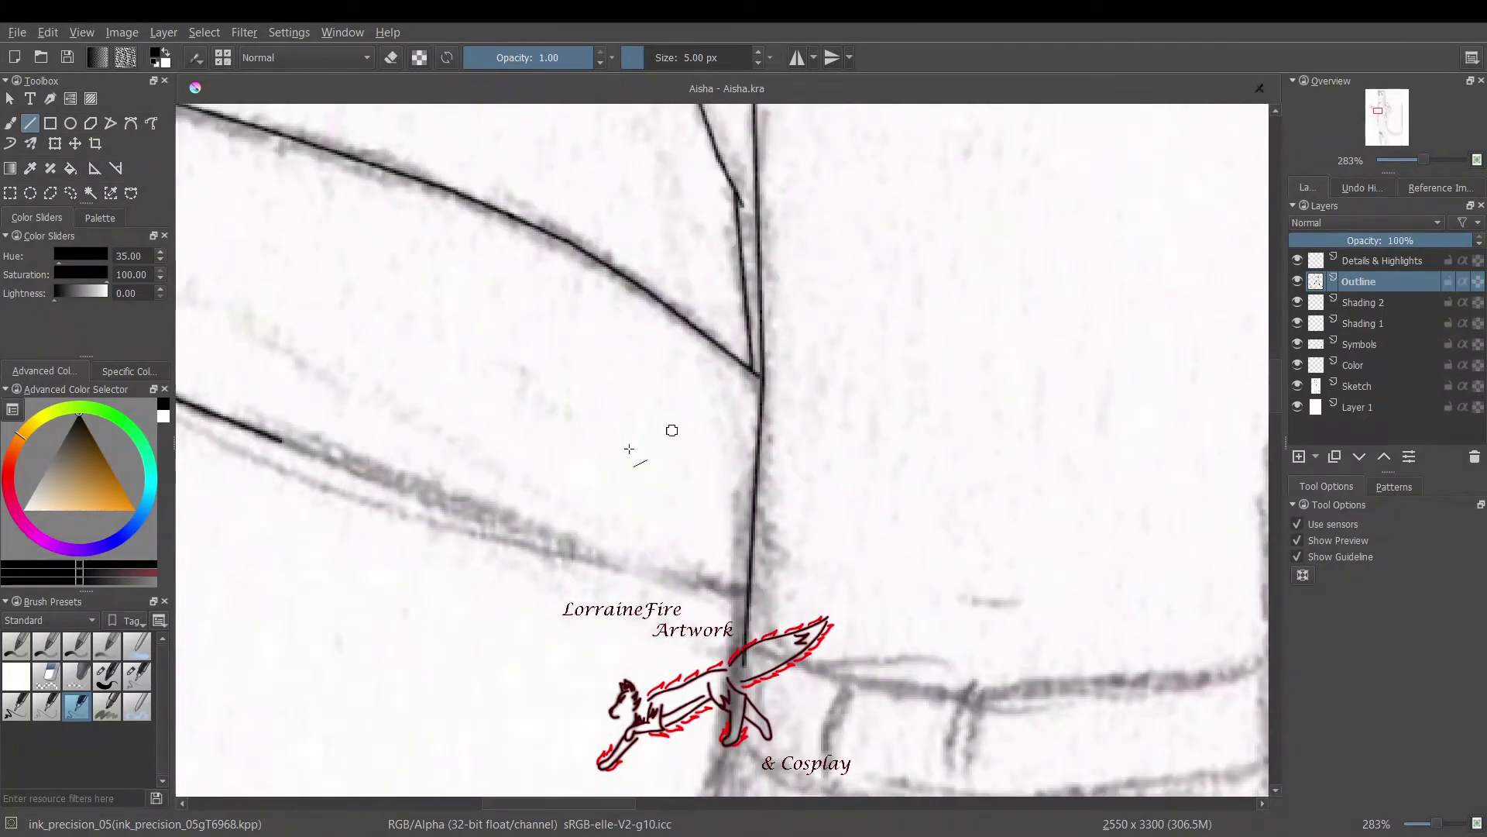
drag(283, 440, 749, 594)
Ink the jacket's front opening edge from beside the chest pocket down to the waist
scroll(748, 594, down, 5)
mouse_move(778, 108)
mouse_down()
mouse_move(732, 581)
mouse_move(740, 777)
mouse_up()
scroll(760, 424, up, 5)
key(e)
key(e)
drag(797, 384, 762, 564)
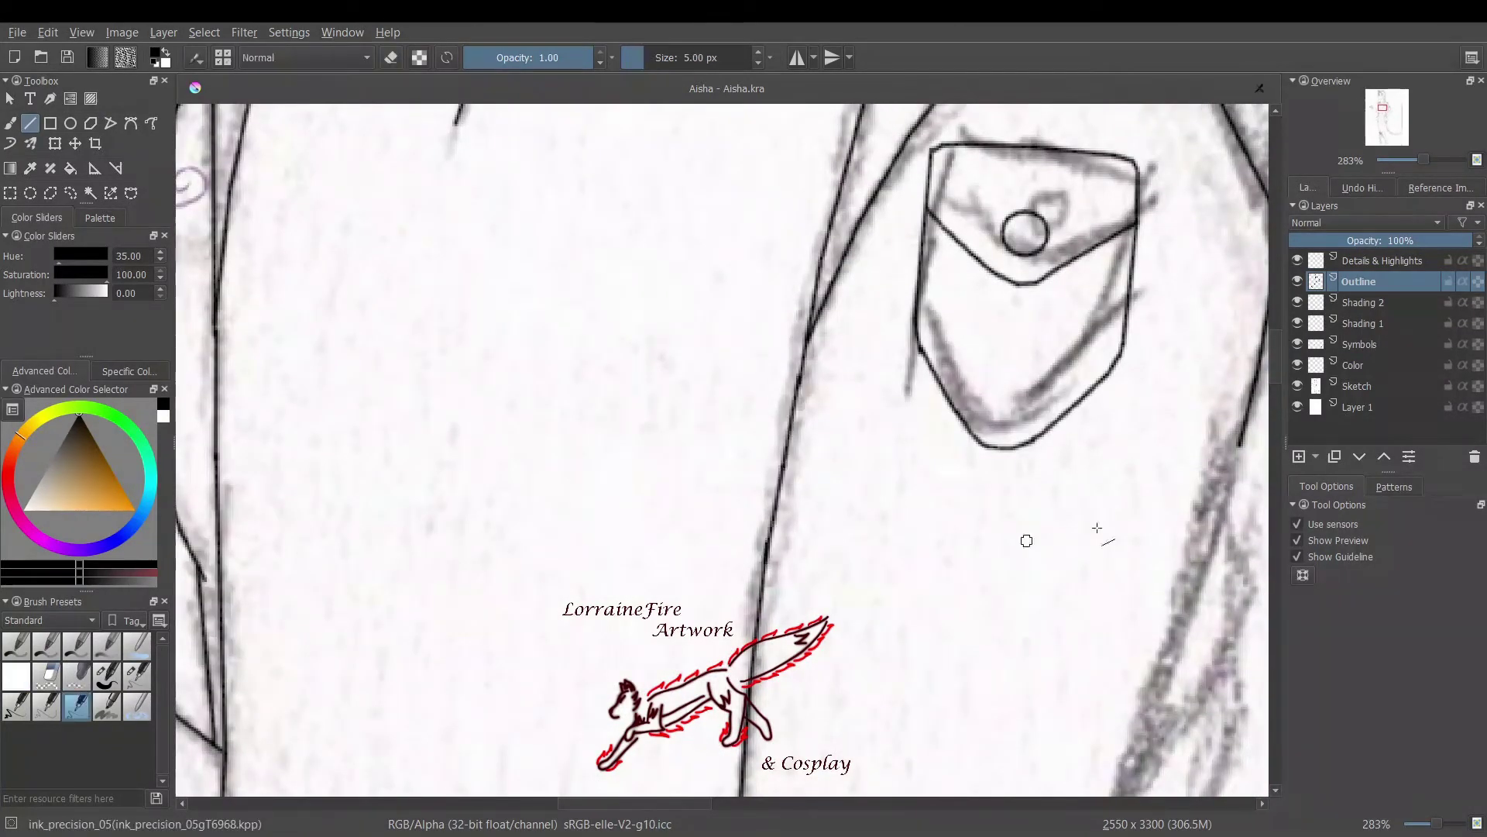
Ink the jacket's side contour below the chest pocket, the curved folds beside it and the left forearm sleeve's inner edge
scroll(662, 154, down, 5)
drag(662, 154, 507, 597)
drag(508, 596, 493, 790)
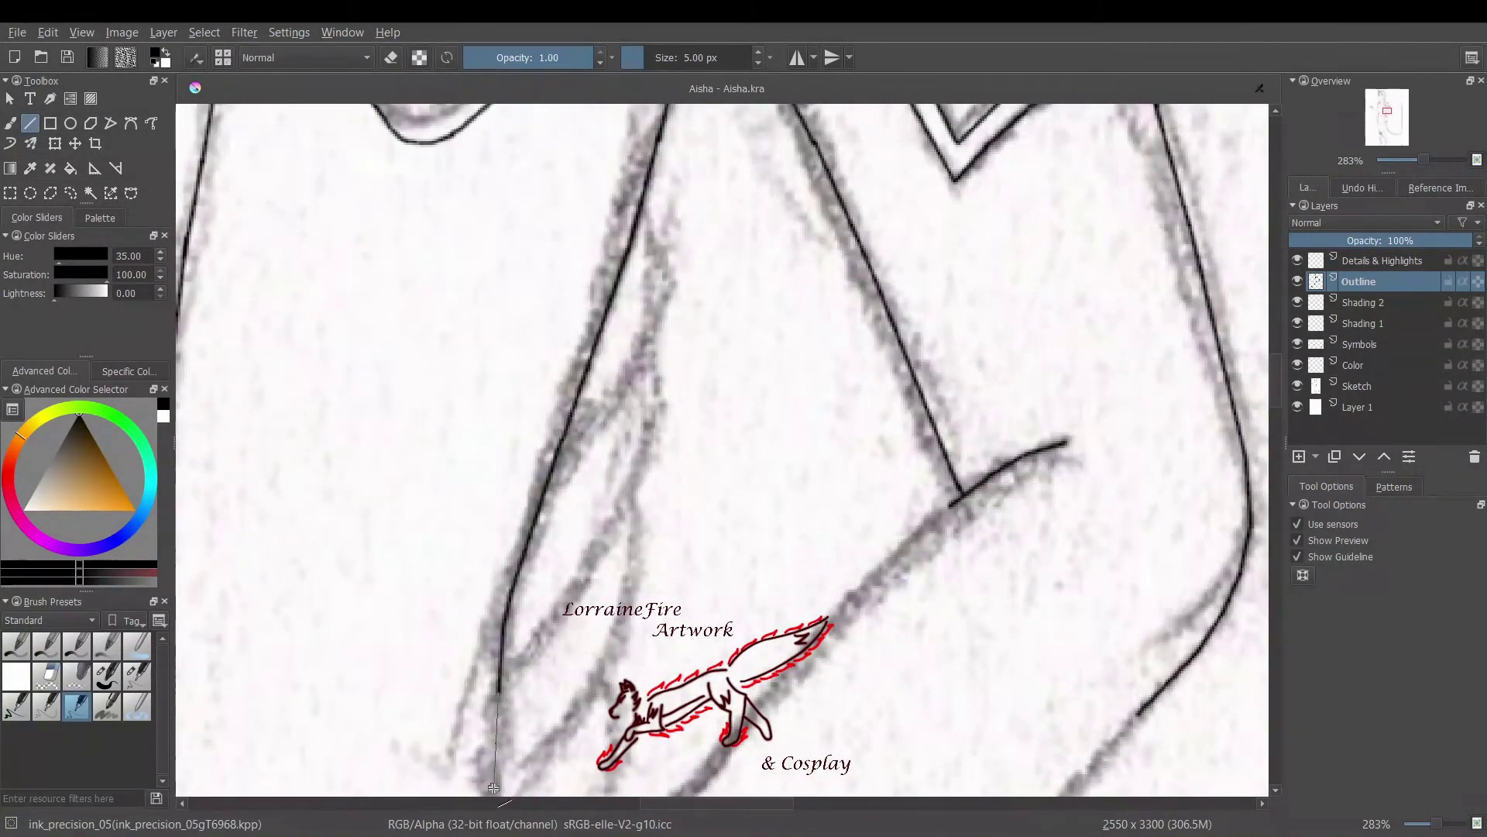
mouse_move(640, 221)
mouse_down()
mouse_move(664, 271)
mouse_move(577, 451)
mouse_up()
mouse_move(636, 358)
mouse_down()
mouse_move(647, 480)
mouse_move(552, 620)
mouse_up()
drag(689, 790, 957, 504)
drag(539, 767, 636, 542)
Ink the left sleeve's outer edge and cuff, and the wrist and lower edge of the hand on the hip
scroll(636, 536, down, 5)
mouse_move(431, 546)
mouse_down()
mouse_move(541, 542)
mouse_move(706, 388)
mouse_up()
mouse_move(659, 310)
mouse_down()
mouse_move(712, 442)
mouse_move(832, 482)
mouse_move(1209, 109)
mouse_up()
mouse_move(615, 181)
mouse_down()
mouse_move(577, 298)
mouse_move(654, 309)
mouse_up()
Ink the four fingers of the hand on the hip with their fingernails
drag(383, 403, 471, 374)
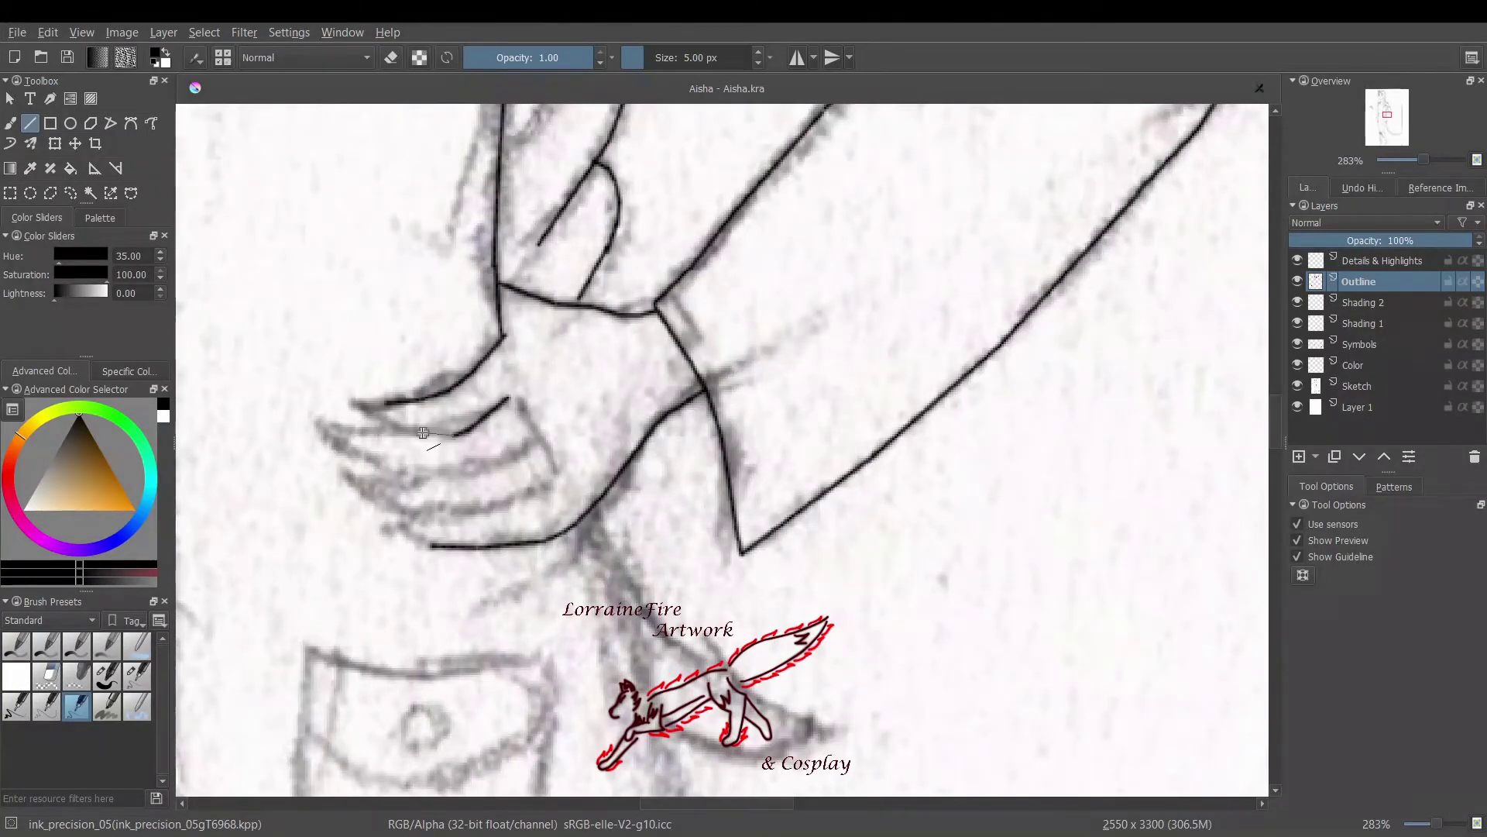
drag(423, 432, 478, 377)
mouse_move(502, 461)
mouse_down()
mouse_move(431, 475)
mouse_move(345, 435)
mouse_up()
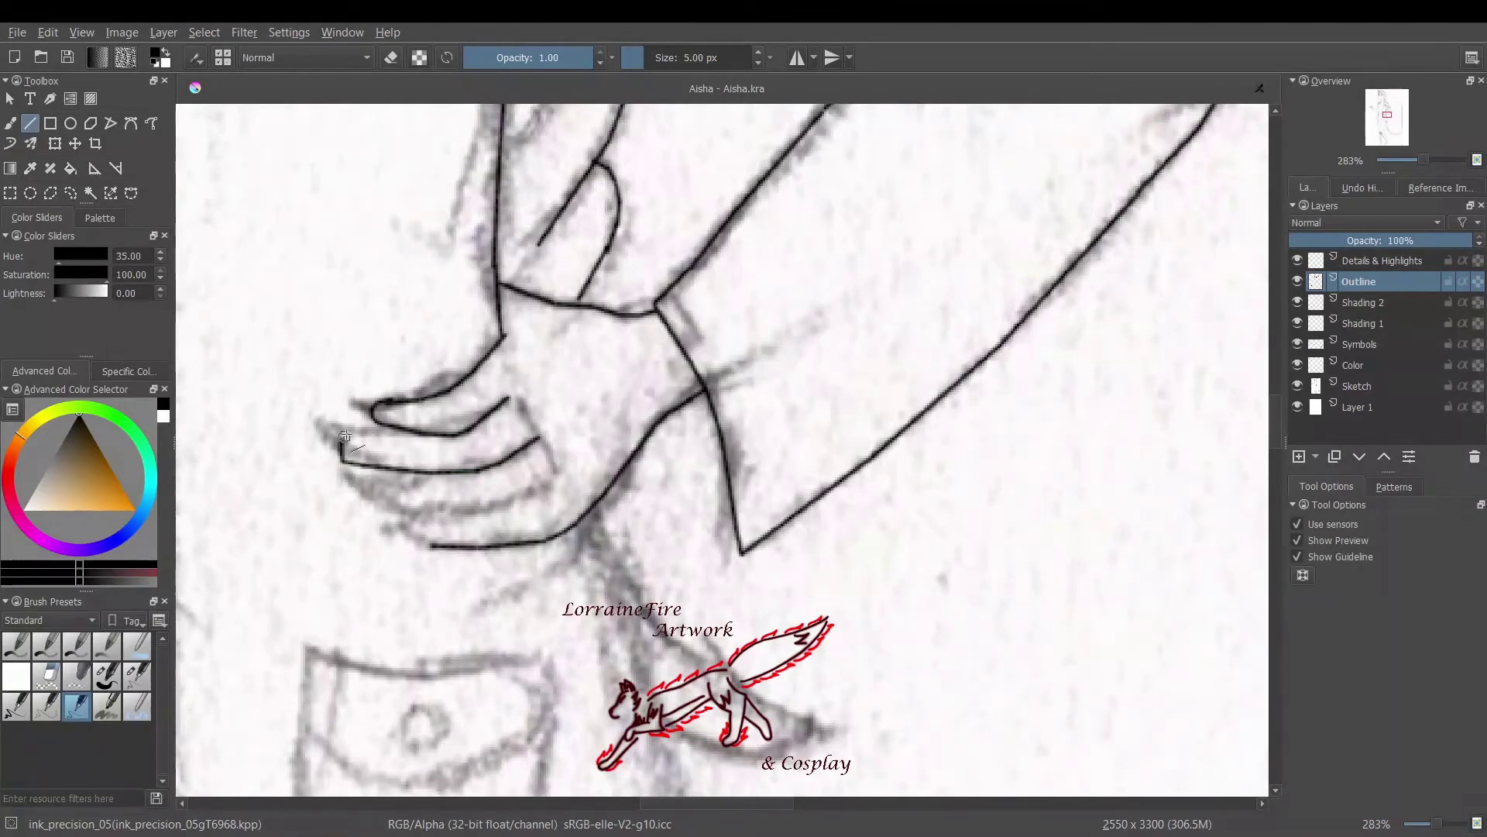
drag(392, 509, 560, 480)
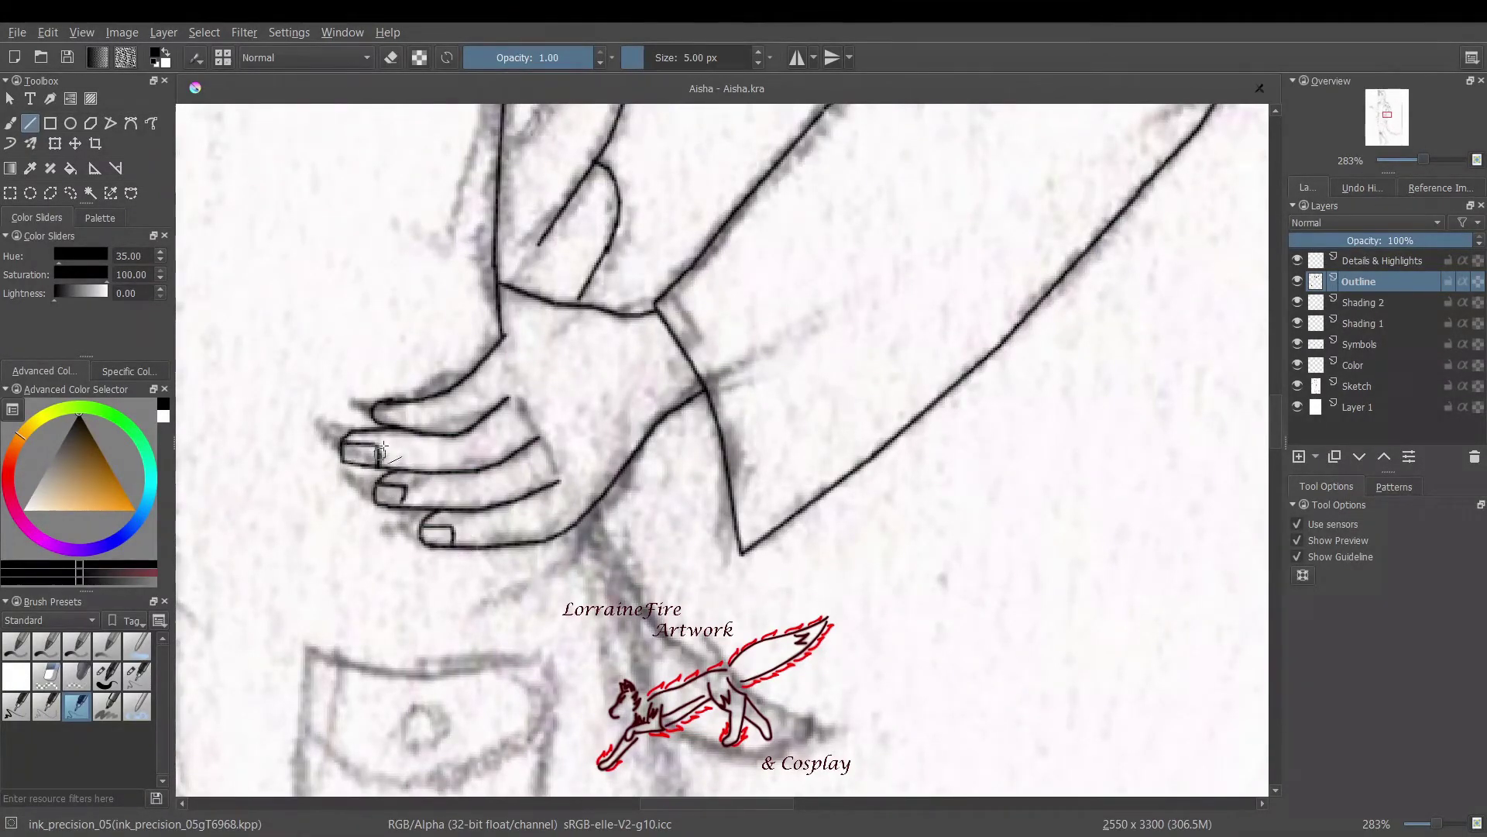
drag(363, 430, 406, 432)
Ink the pointed flap below the wrist and the lower jacket pocket with its flap and round button
mouse_move(629, 628)
mouse_down()
mouse_move(657, 725)
mouse_move(617, 551)
mouse_move(796, 732)
mouse_move(826, 728)
mouse_up()
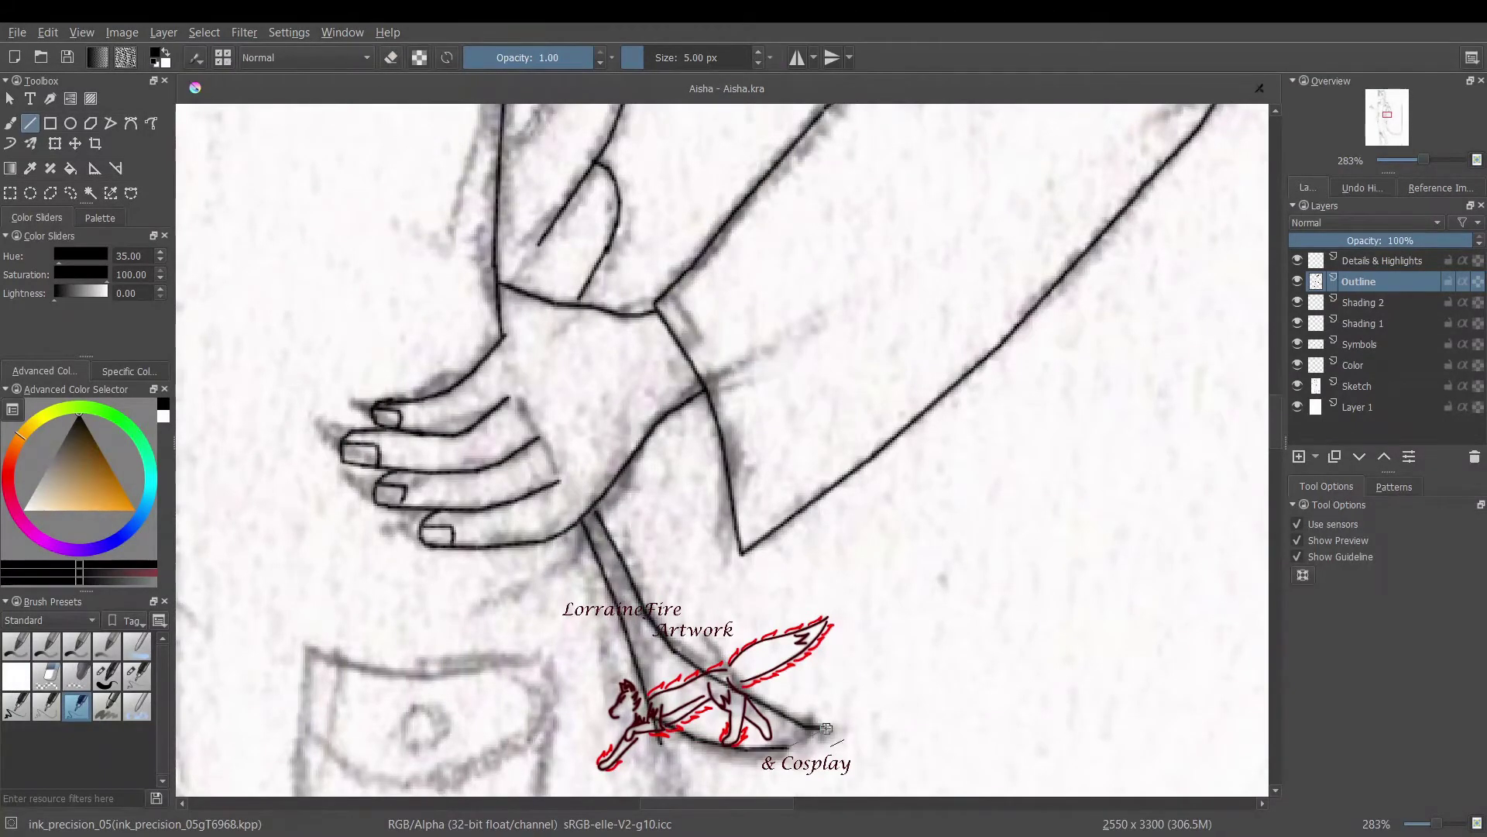
scroll(1279, 457, down, 5)
mouse_move(401, 180)
mouse_down()
mouse_move(546, 208)
mouse_move(387, 292)
mouse_move(306, 172)
mouse_move(389, 491)
mouse_move(537, 378)
mouse_move(549, 225)
mouse_up()
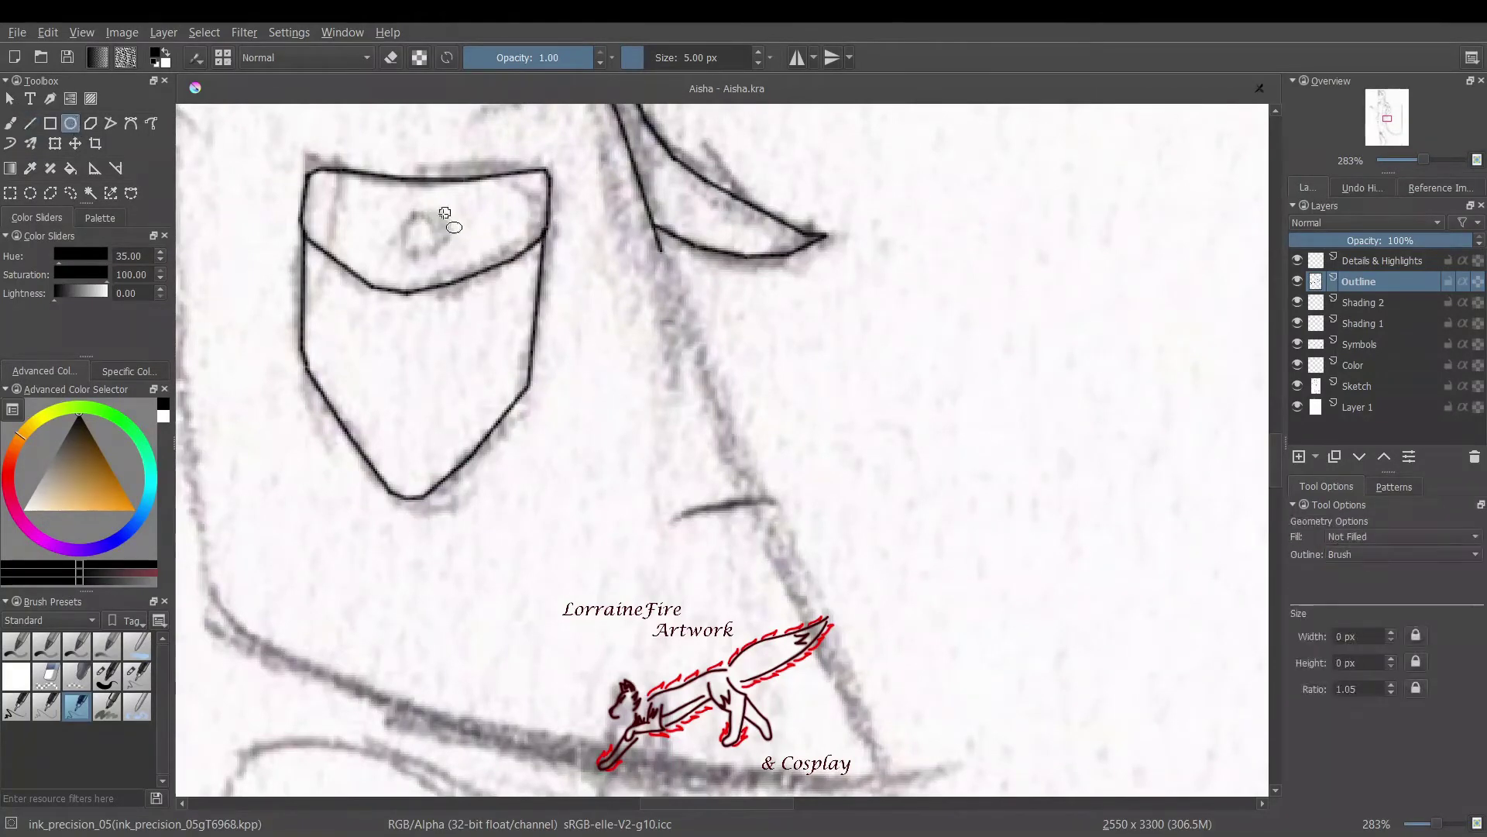
drag(403, 210, 447, 258)
Ink the lower jacket's slanted side edge, its bottom hem and the long front edge beside the trousers
drag(885, 775, 676, 273)
drag(179, 360, 211, 612)
mouse_move(211, 612)
mouse_down()
mouse_move(523, 745)
mouse_move(890, 790)
mouse_up()
scroll(712, 805, left, 5)
scroll(1273, 475, up, 4)
drag(780, 108, 810, 767)
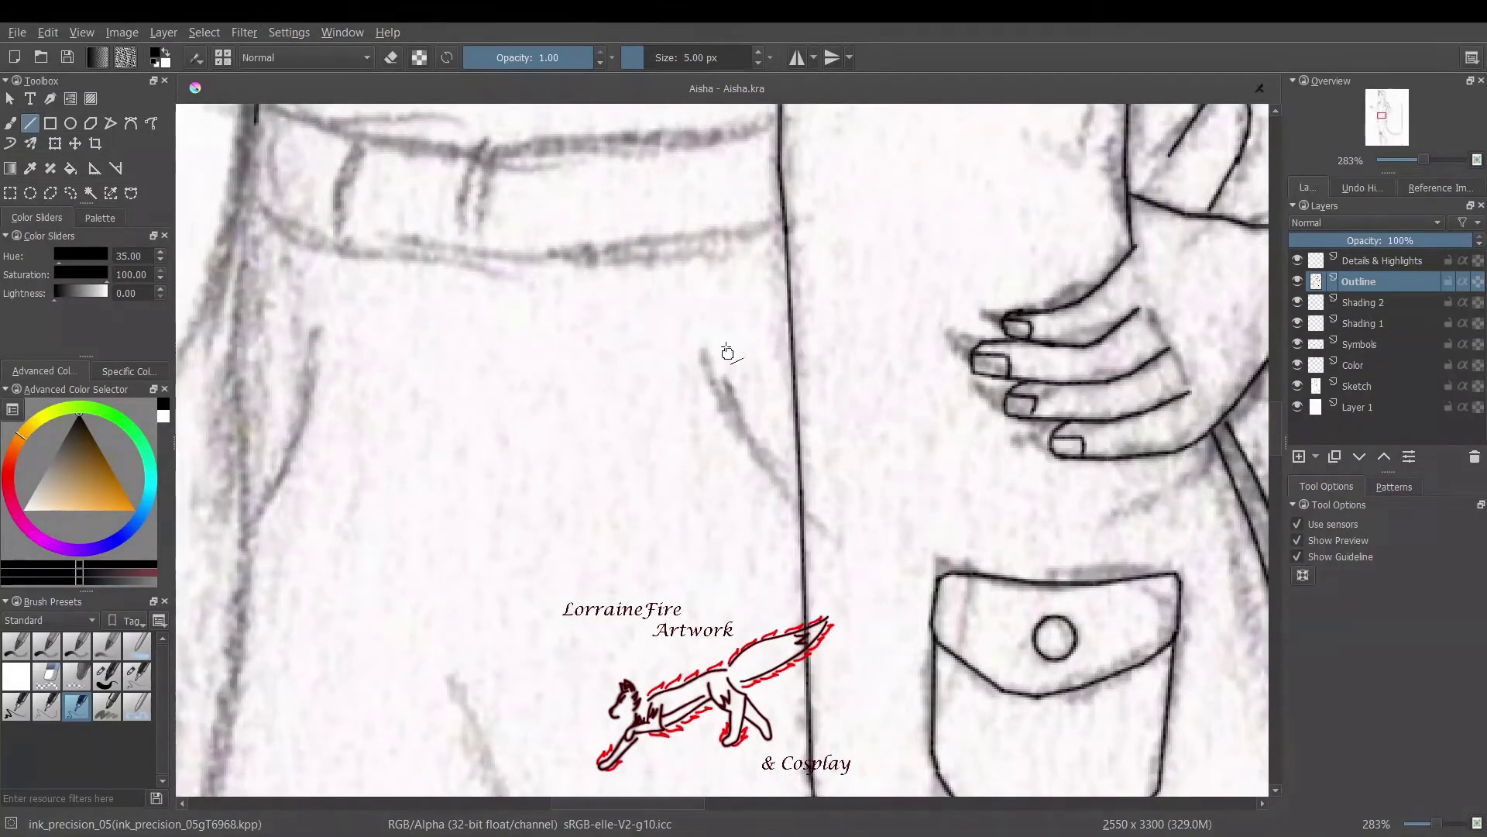
Ink the belt's upper and lower edges with a belt loop, and the hip and jacket-tail lines running down from the waist
drag(349, 134, 336, 246)
mouse_move(246, 195)
mouse_down()
mouse_move(351, 252)
mouse_move(786, 219)
mouse_up()
drag(255, 108, 228, 717)
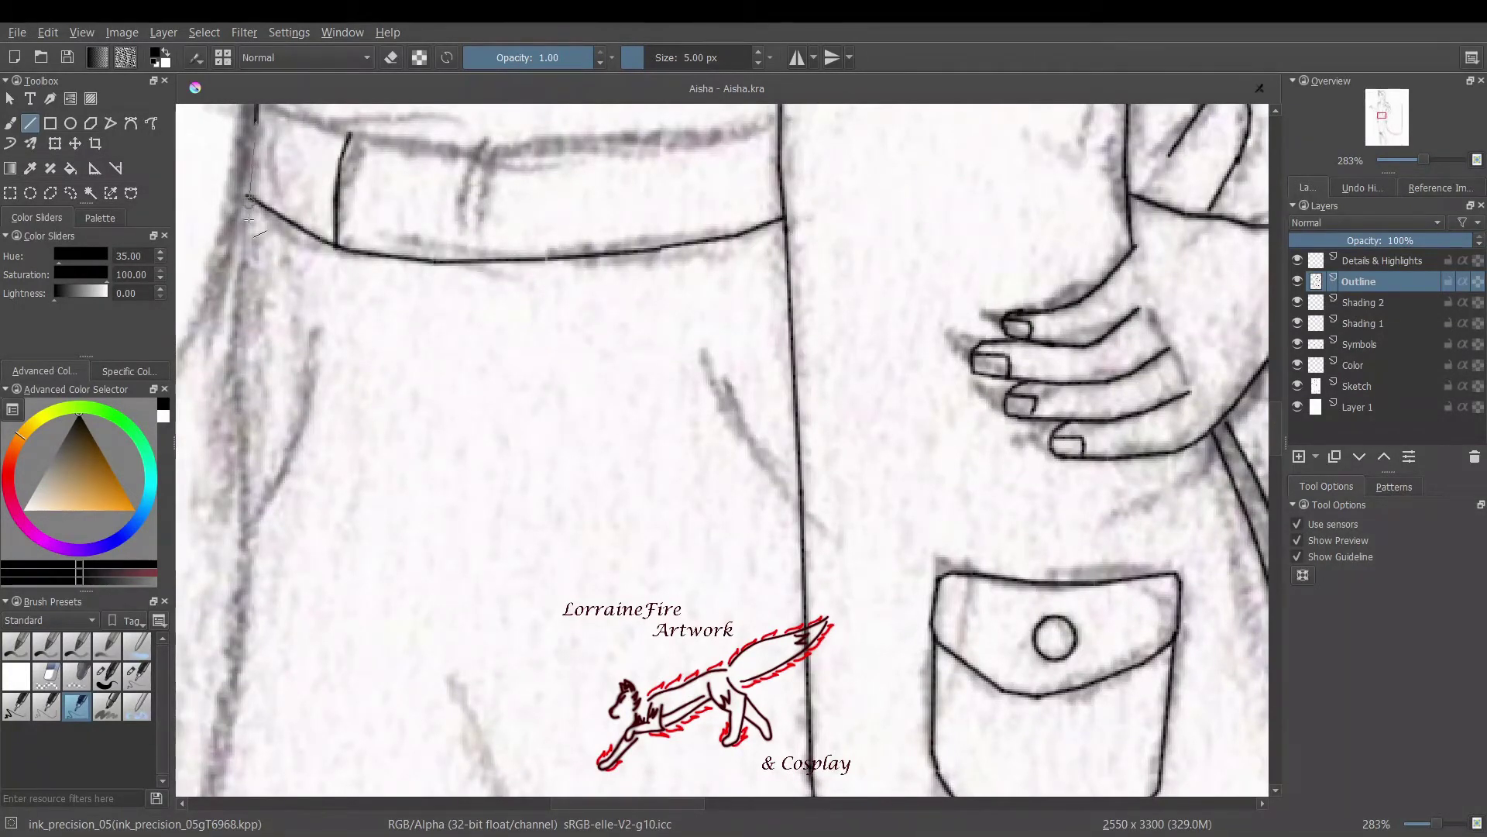
scroll(823, 715, left, 2)
scroll(823, 714, up, 2)
mouse_move(540, 198)
mouse_down()
mouse_move(517, 312)
mouse_move(376, 691)
mouse_up()
mouse_move(538, 246)
mouse_down()
mouse_move(631, 283)
mouse_move(1060, 266)
mouse_up()
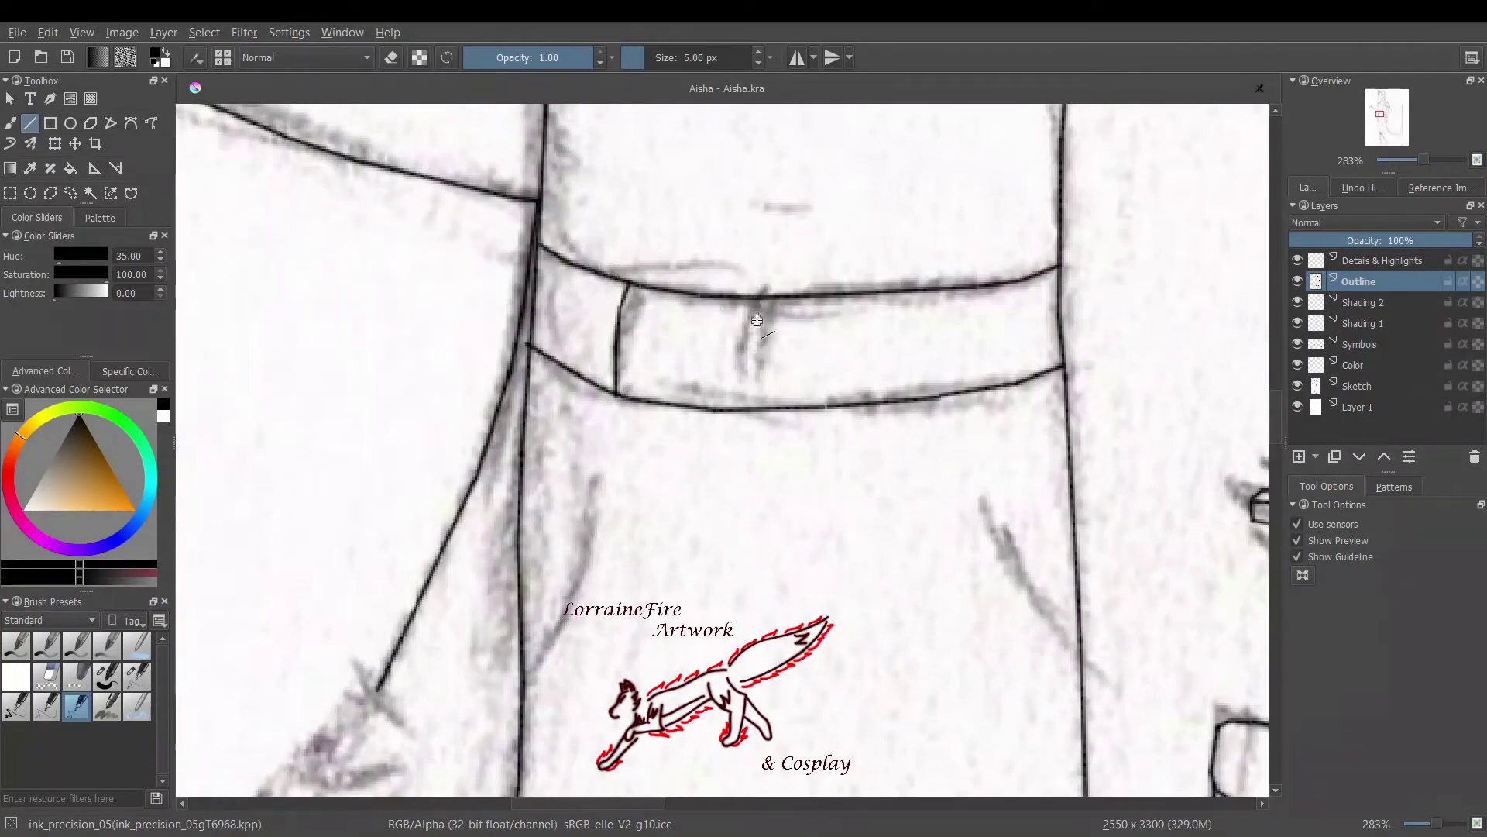
Ink the curved inner leg line and the right jacket tail with its side pocket, slanted edge and hem
scroll(1274, 350, down, 5)
mouse_move(725, 317)
mouse_down()
mouse_move(838, 612)
mouse_move(852, 767)
mouse_up()
scroll(565, 678, left, 3)
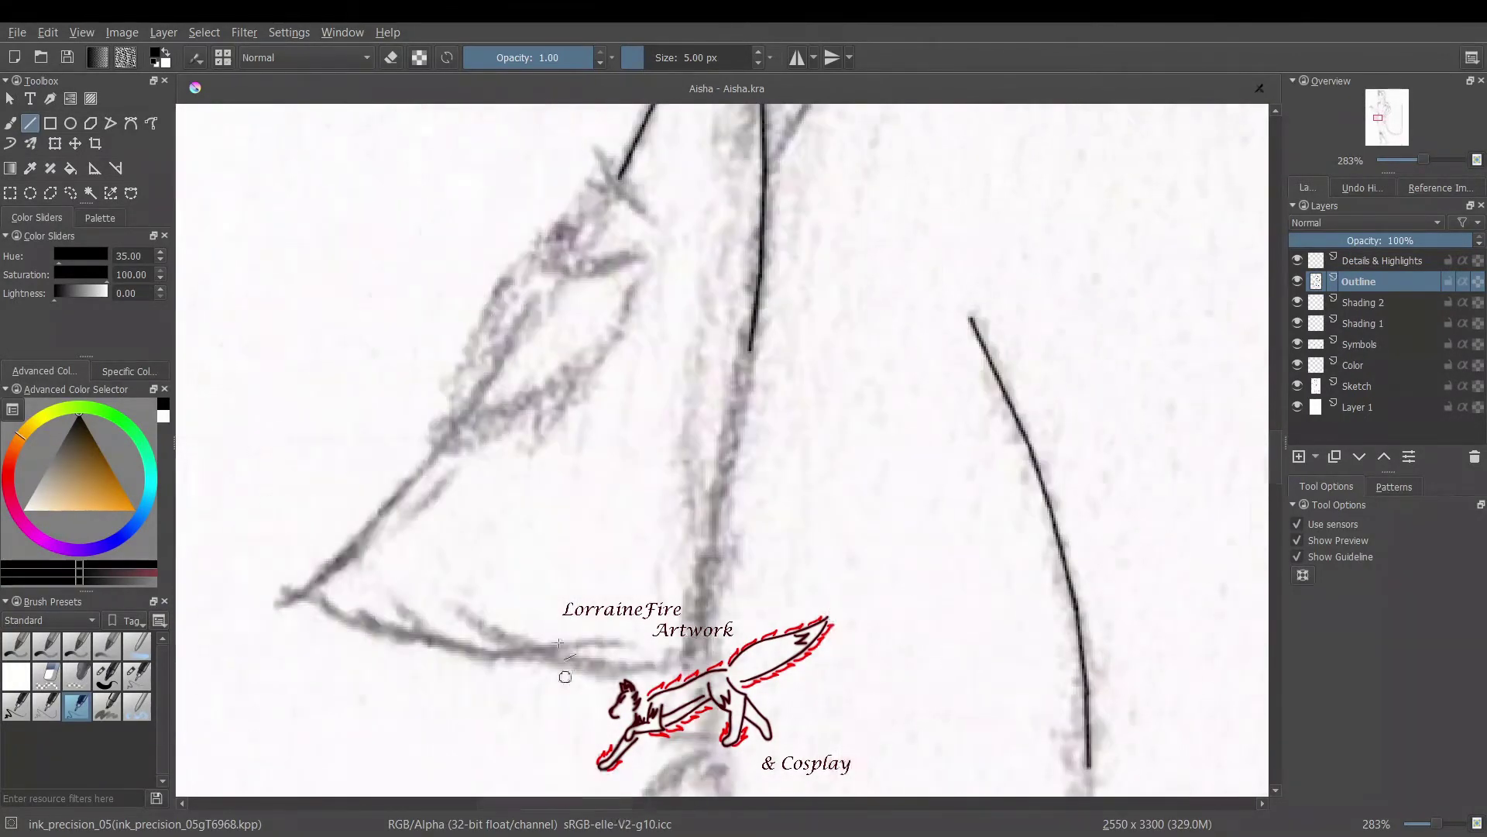
drag(595, 172, 658, 232)
mouse_move(596, 172)
mouse_down()
mouse_move(534, 259)
mouse_move(658, 232)
mouse_move(543, 391)
mouse_move(491, 305)
mouse_move(533, 262)
mouse_up()
drag(437, 434, 300, 591)
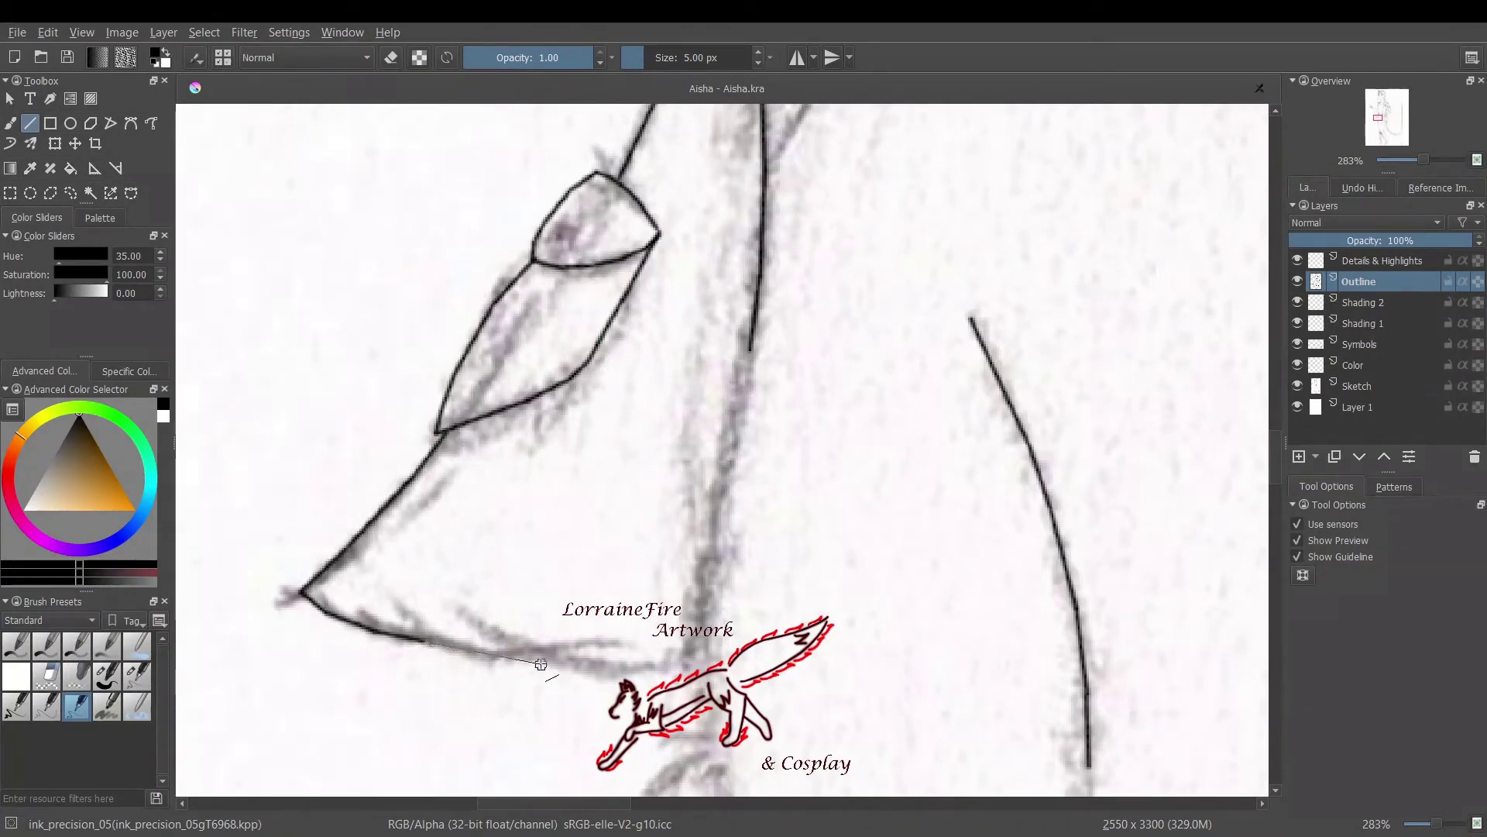
drag(541, 664, 689, 666)
mouse_move(690, 666)
mouse_down()
mouse_move(767, 349)
mouse_move(750, 347)
mouse_up()
Add a round button to the side pocket's flap, erase its part outside the contour, and return to the ink_precision_05 brush
key(b)
drag(573, 190, 558, 217)
key(e)
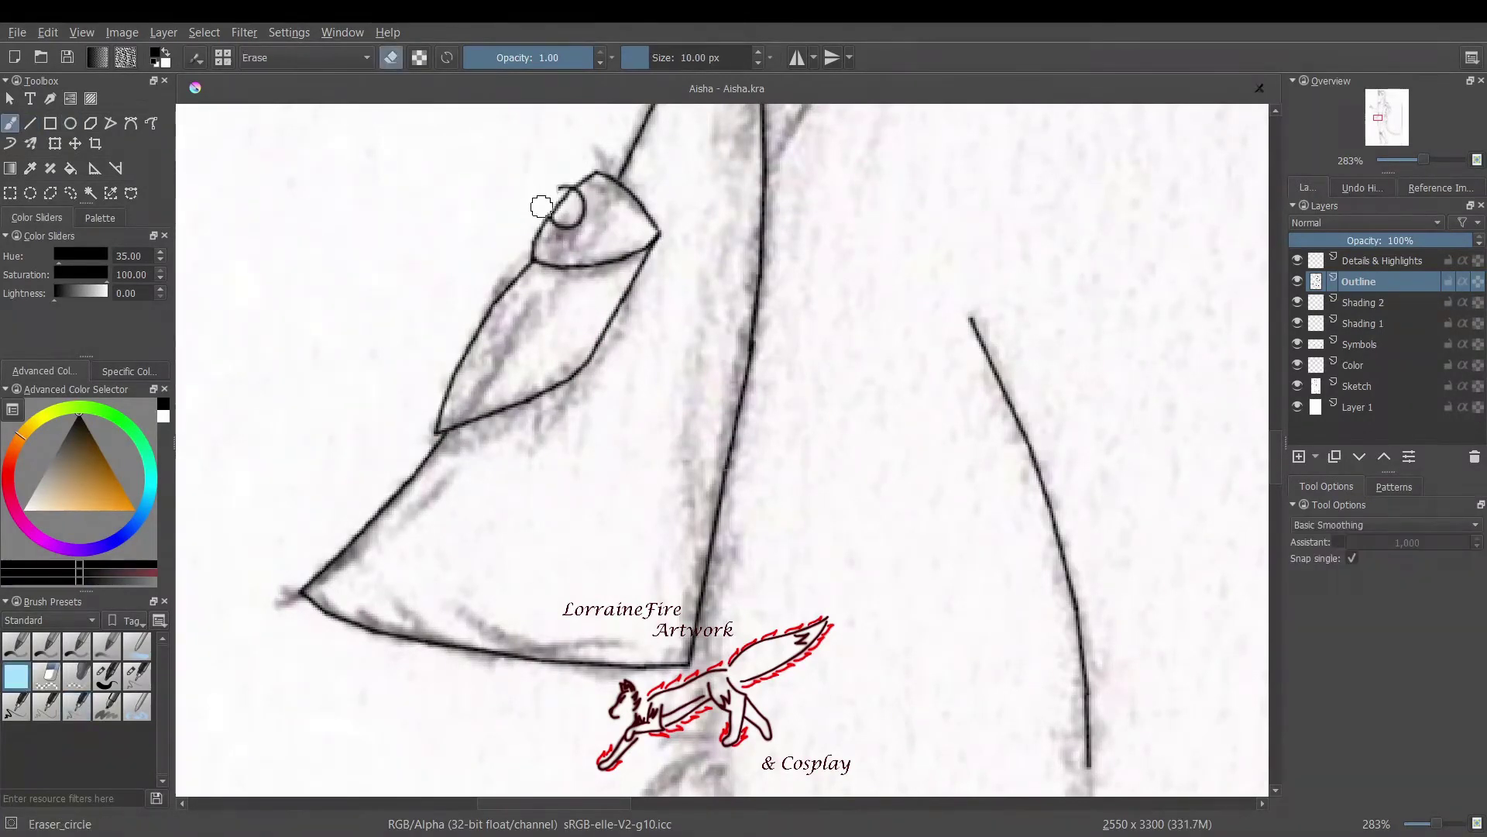
click(71, 122)
click(76, 707)
scroll(609, 349, down, 5)
drag(416, 167, 415, 437)
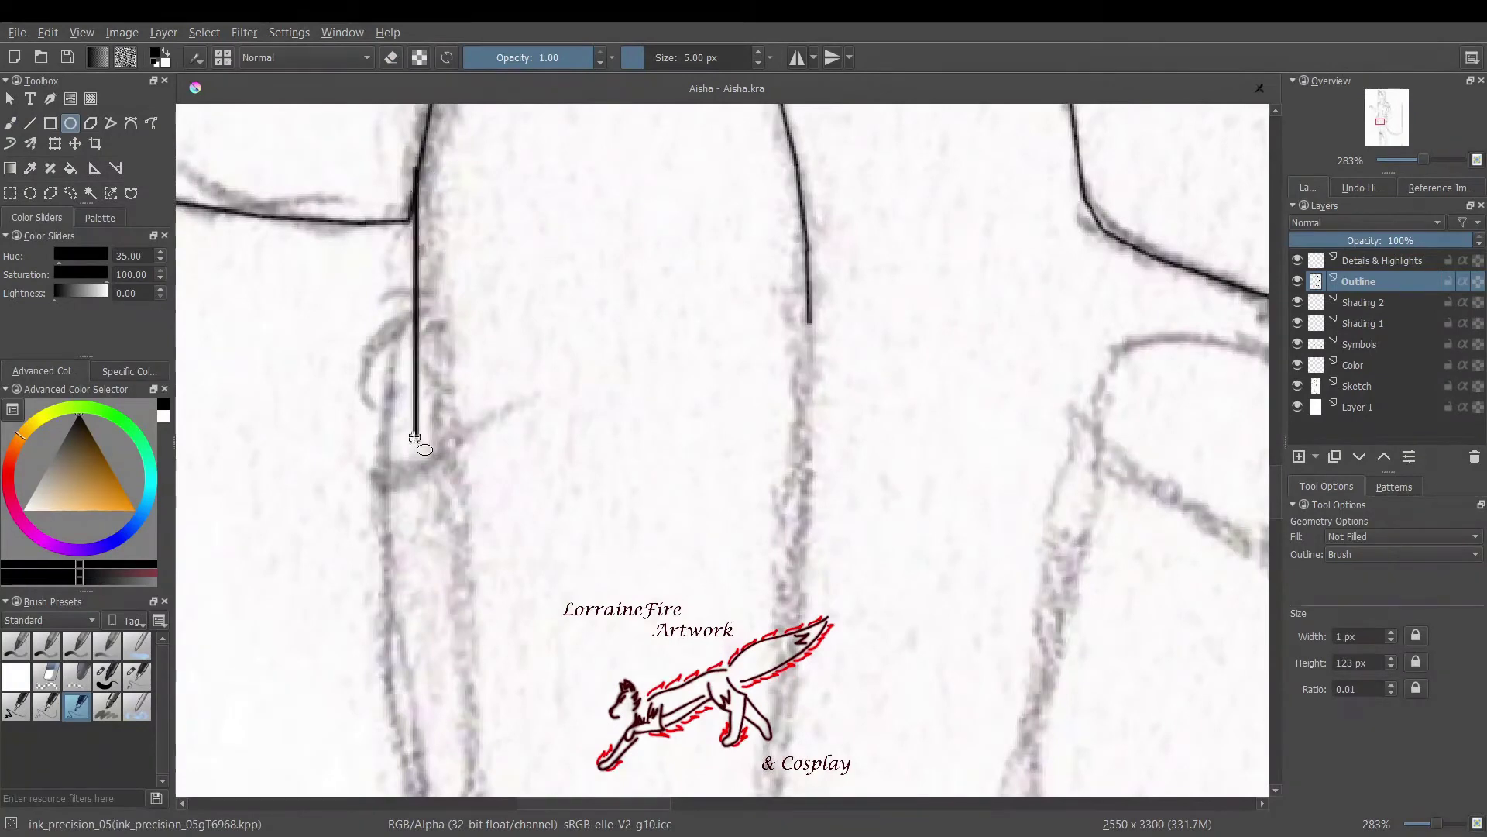
key(ctrl+z)
Ink the right thigh's outer and inner lines and the small side pocket below the jacket hem with the Line tool
click(30, 122)
drag(418, 176, 465, 666)
drag(810, 321, 779, 767)
drag(429, 310, 387, 383)
drag(387, 383, 396, 648)
Ink the left thigh pocket's top, sides, flap and round button, plus the leg's outer line and the tail's base with its first stripe
scroll(542, 465, right, 10)
drag(763, 361, 693, 674)
drag(391, 352, 324, 701)
mouse_move(391, 353)
mouse_down()
mouse_move(436, 342)
mouse_move(744, 458)
mouse_up()
drag(821, 370, 818, 697)
mouse_move(820, 465)
mouse_down()
mouse_move(717, 581)
mouse_move(800, 576)
mouse_up()
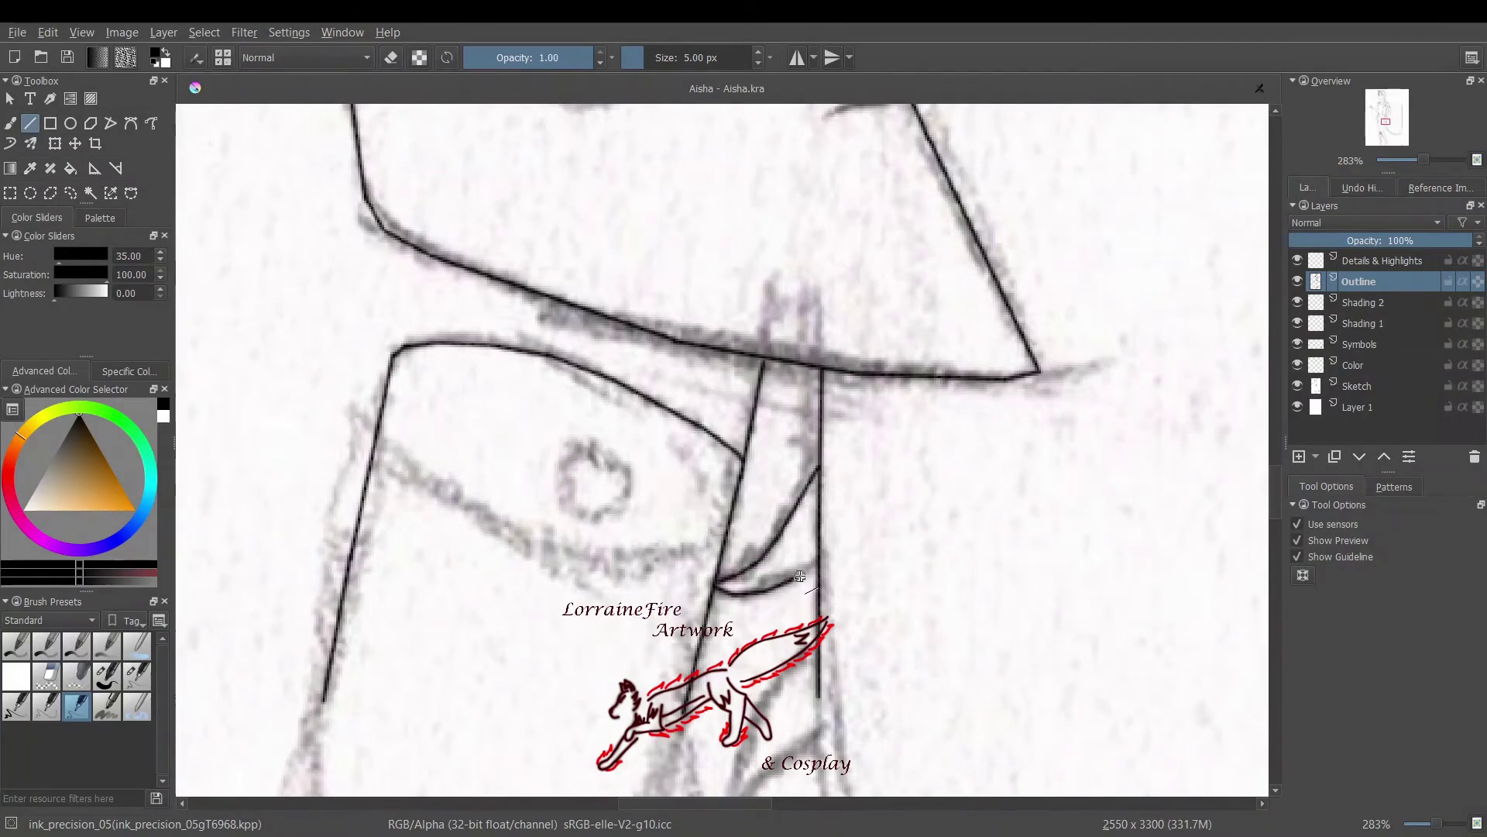
mouse_move(433, 497)
mouse_down()
mouse_move(619, 566)
mouse_move(720, 578)
mouse_up()
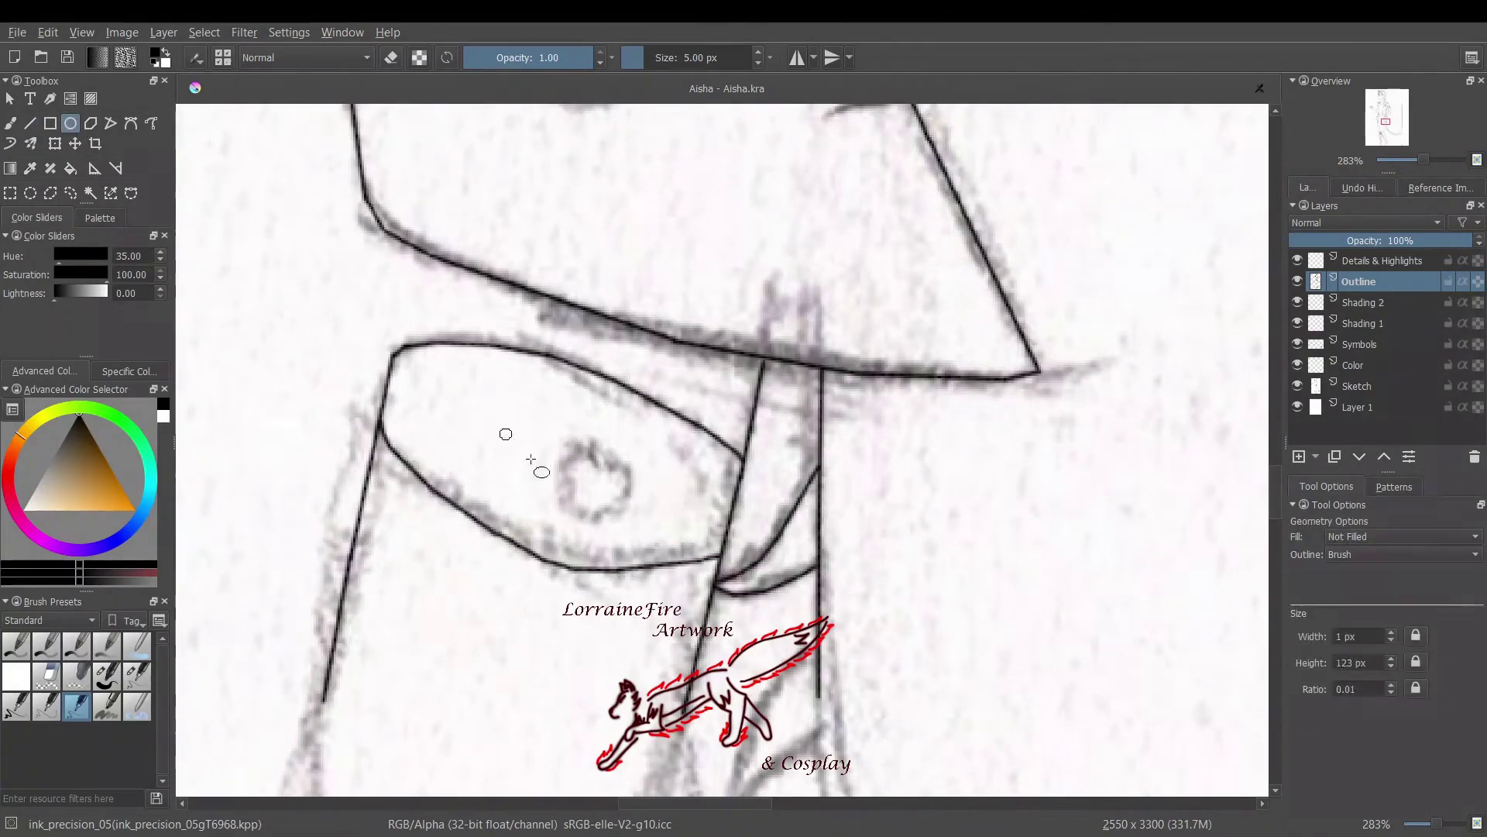
drag(589, 446, 584, 448)
Extend the left leg's outer line downward and close the thigh pocket with its rounded lower edge
scroll(1274, 520, down, 5)
drag(683, 224, 520, 688)
mouse_move(324, 207)
mouse_down()
mouse_move(310, 325)
mouse_move(380, 438)
mouse_up()
mouse_move(379, 438)
mouse_down()
mouse_move(531, 480)
mouse_move(600, 464)
mouse_up()
Ink both edges of the tail's upper section and the pointed stripes between them
drag(683, 241, 784, 734)
mouse_move(820, 197)
mouse_down()
mouse_move(853, 442)
mouse_move(961, 767)
mouse_up()
drag(729, 319, 763, 248)
drag(763, 248, 811, 159)
drag(728, 322, 799, 253)
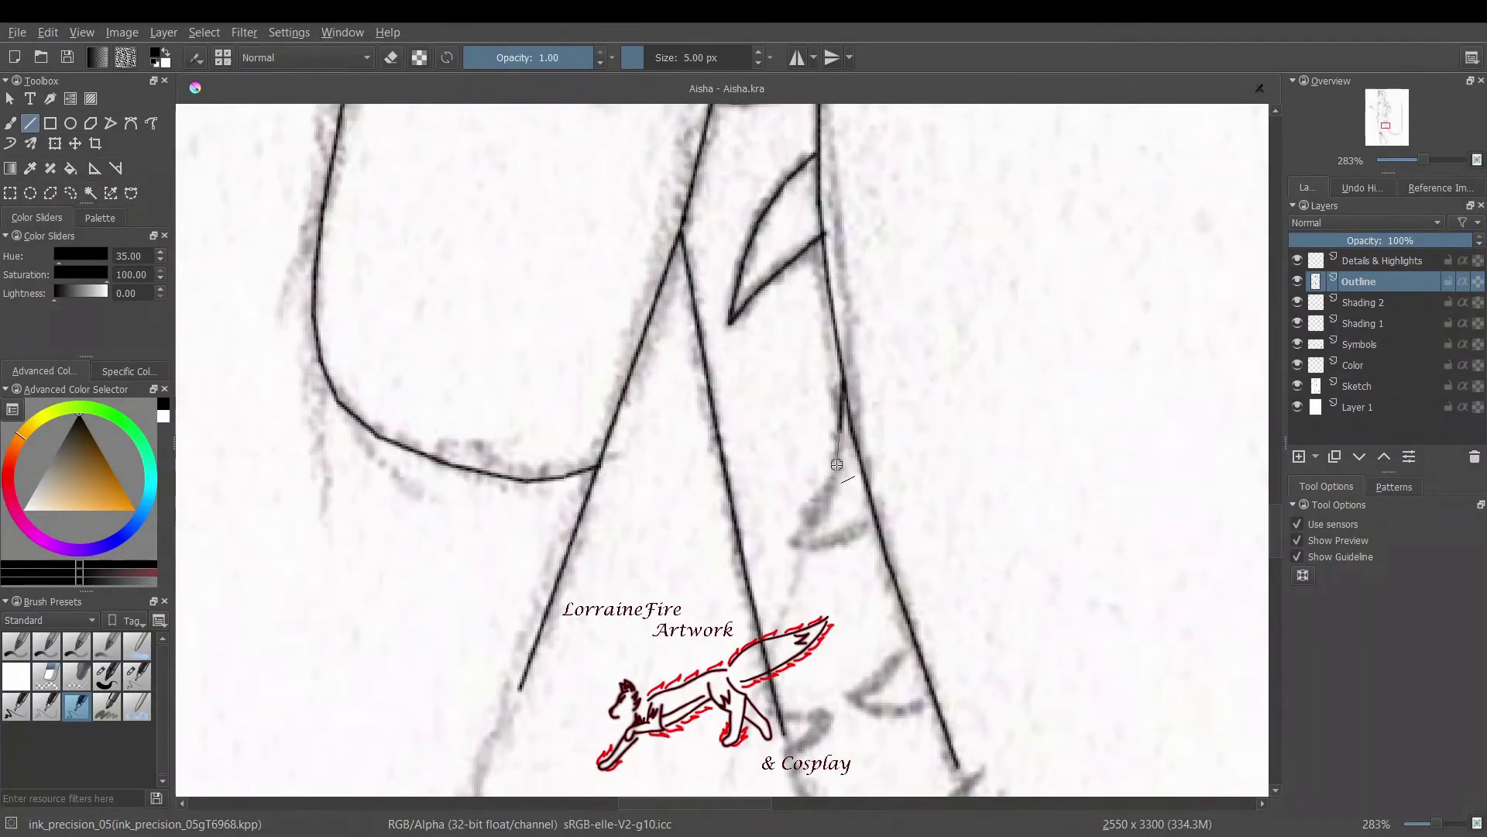
drag(836, 463, 843, 537)
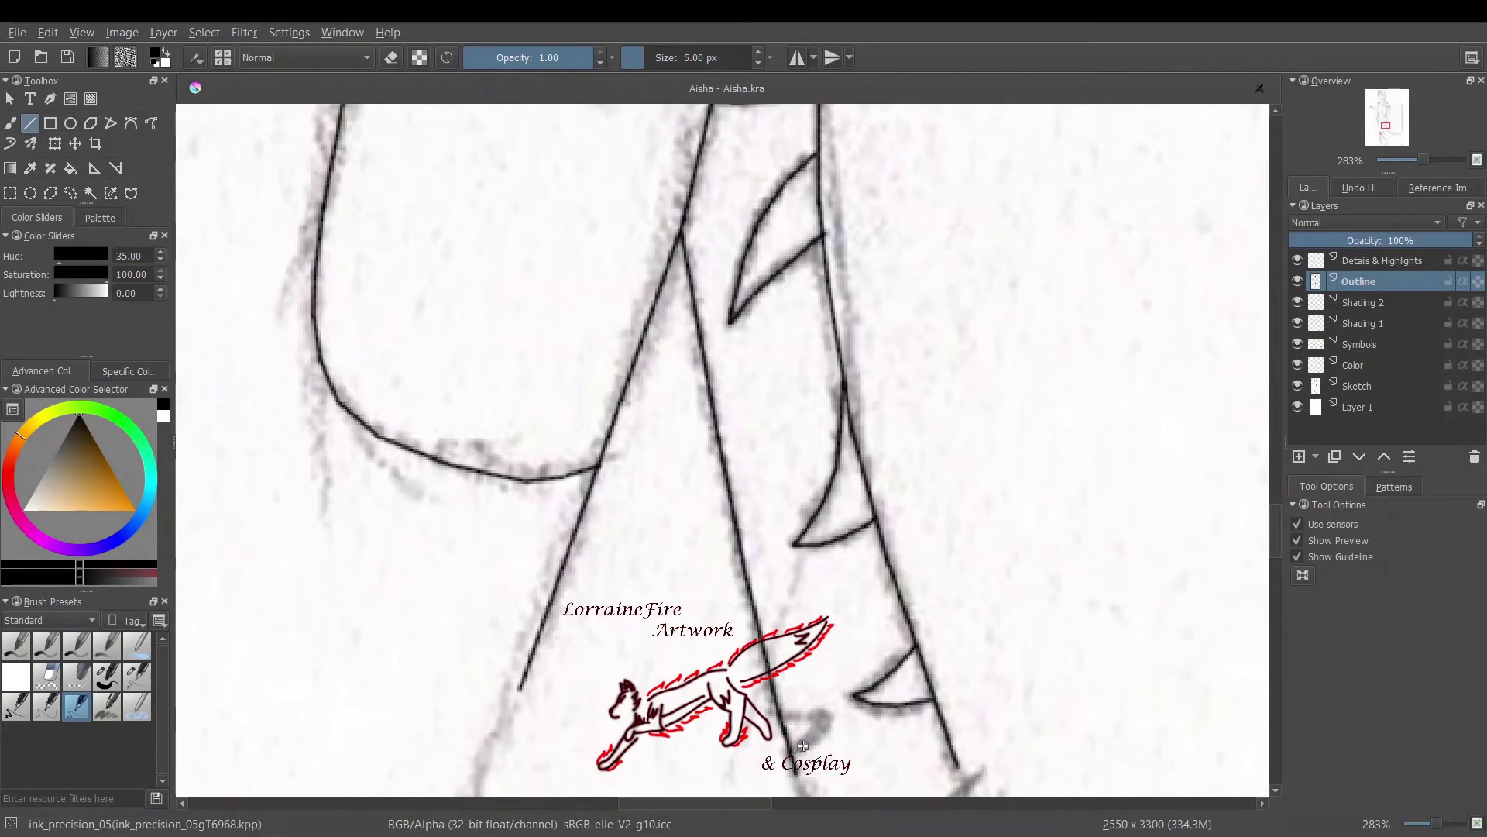
Ink the remaining inner and outer contours of both trouser legs down to the boot tops
scroll(783, 719, left, 10)
drag(465, 162, 542, 767)
drag(797, 267, 737, 782)
mouse_move(395, 147)
mouse_down()
mouse_move(426, 326)
mouse_move(491, 468)
mouse_up()
scroll(491, 468, down, 10)
scroll(491, 469, right, 5)
mouse_move(286, 255)
mouse_down()
mouse_move(347, 648)
mouse_move(330, 706)
mouse_move(383, 701)
mouse_move(398, 747)
mouse_up()
mouse_move(480, 269)
mouse_down()
mouse_move(469, 619)
mouse_move(518, 744)
mouse_up()
mouse_move(880, 636)
mouse_down()
mouse_move(888, 488)
mouse_move(992, 170)
mouse_up()
Ink the tail's two long edges further down along its bend
scroll(991, 170, right, 10)
mouse_move(313, 108)
mouse_down()
mouse_move(383, 345)
mouse_move(611, 701)
mouse_move(701, 792)
mouse_up()
scroll(933, 741, down, 3)
scroll(932, 741, right, 3)
mouse_move(1038, 771)
mouse_down()
mouse_move(588, 496)
mouse_move(377, 212)
mouse_move(326, 108)
mouse_up()
scroll(215, 182, up, 1)
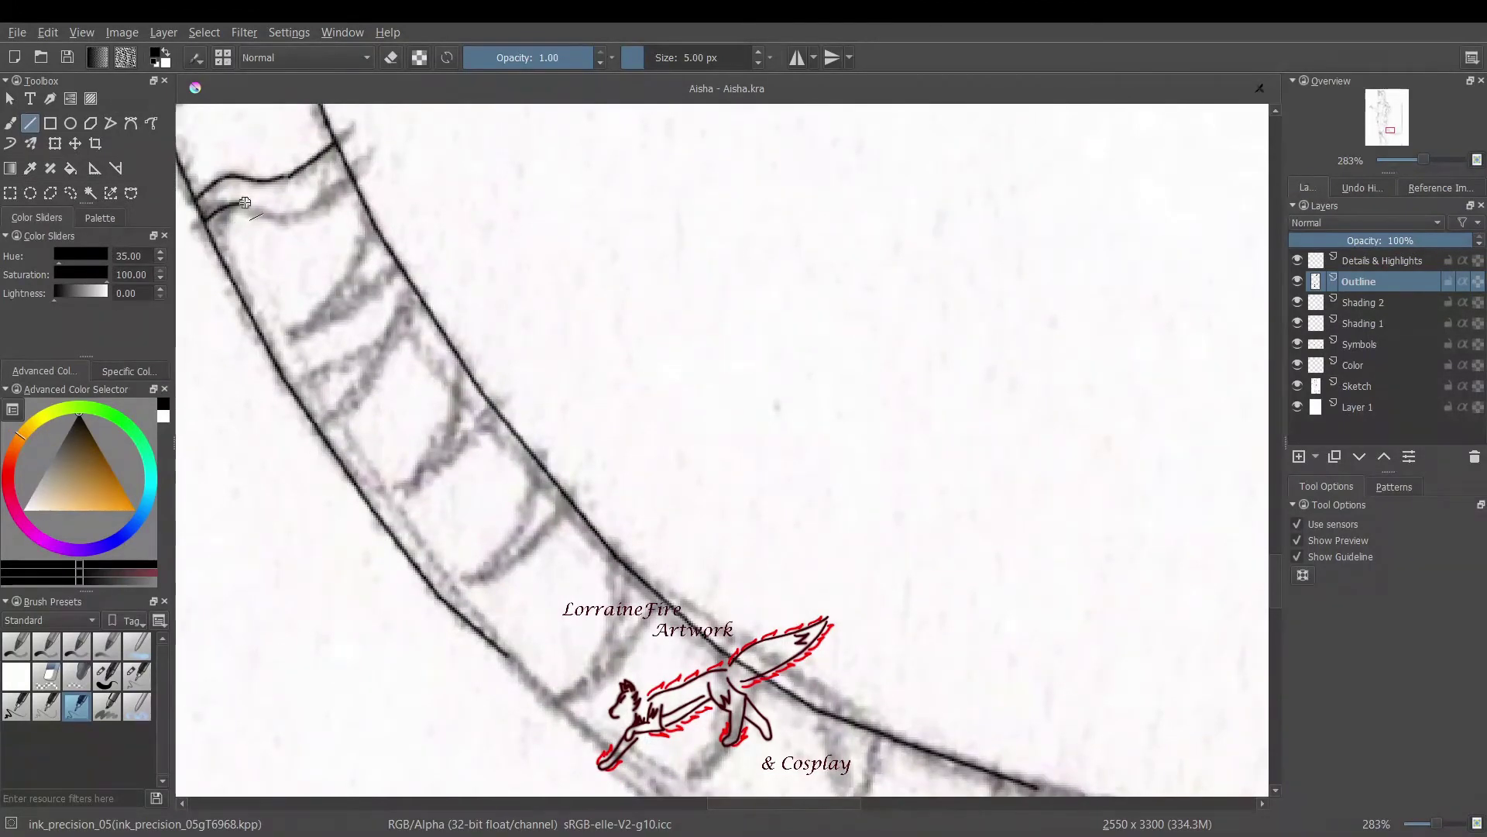
Ink the wavy band and the pointed stripes across the descending part of the tail, and extend its lower edge
drag(245, 202, 356, 184)
mouse_move(293, 333)
mouse_down()
mouse_move(376, 228)
mouse_move(410, 302)
mouse_move(350, 420)
mouse_up()
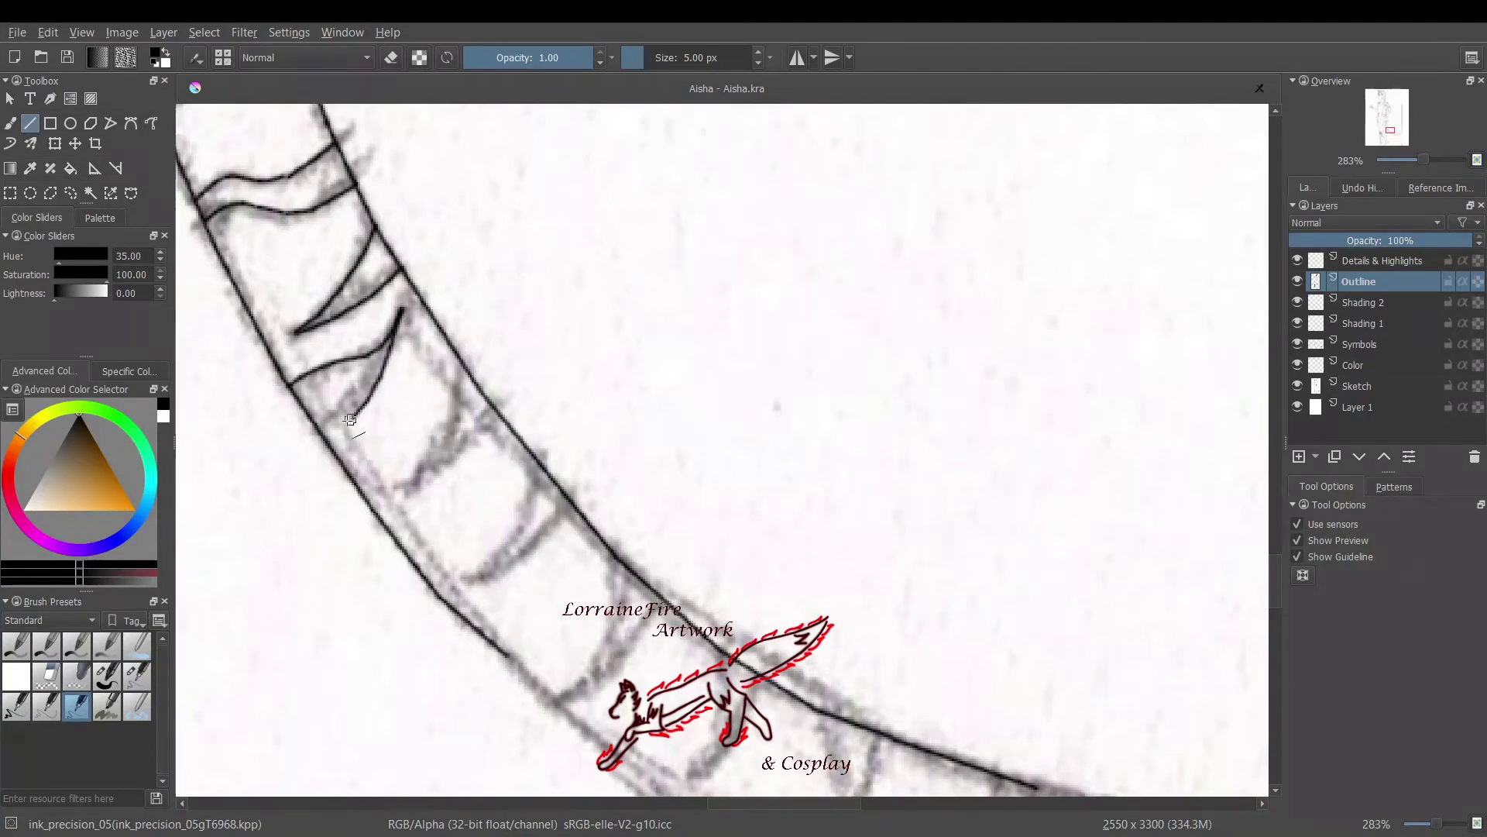
drag(619, 765, 427, 587)
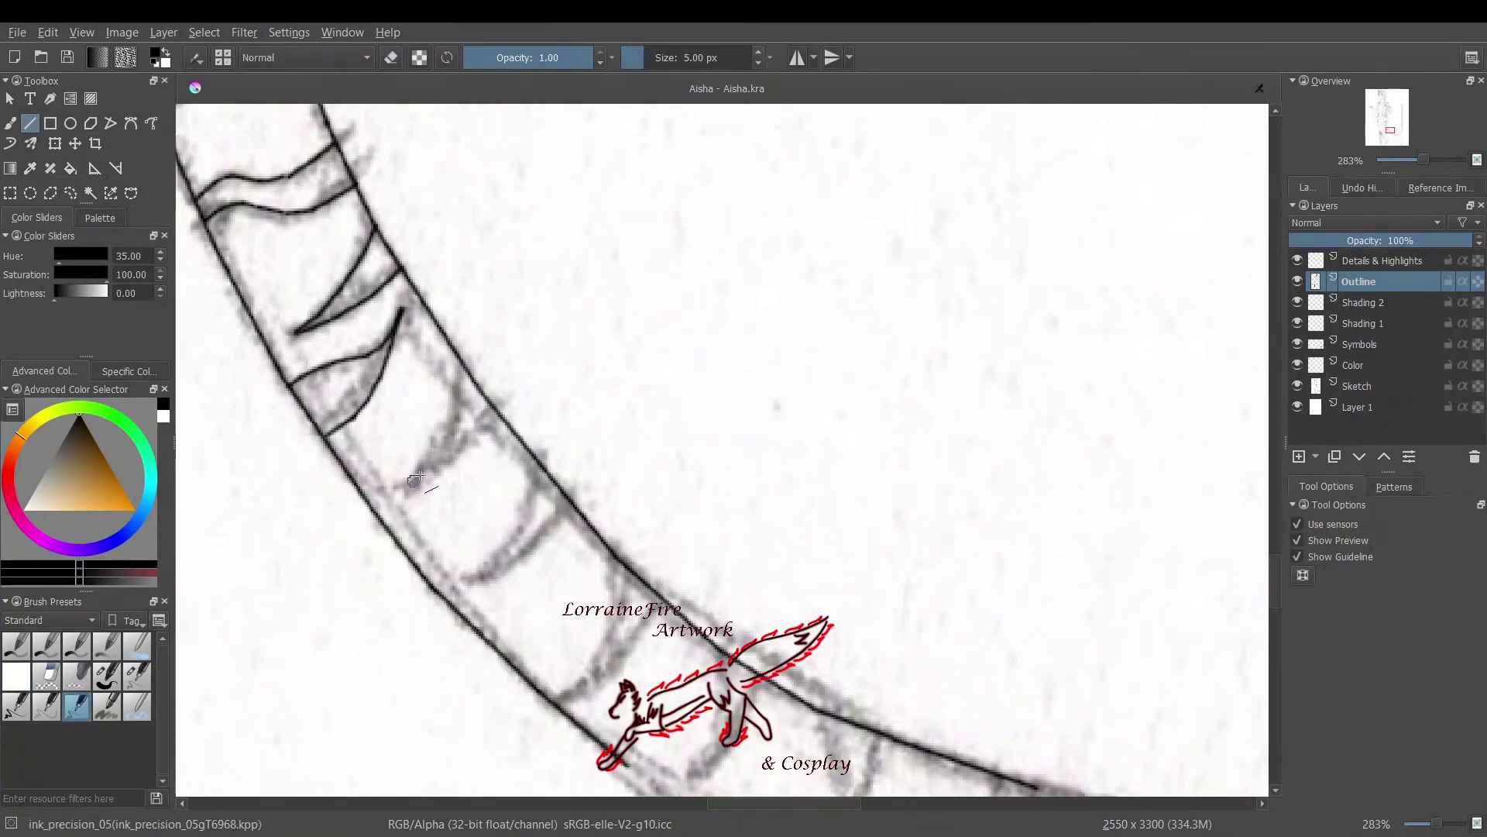
drag(445, 466, 496, 410)
drag(538, 463, 468, 579)
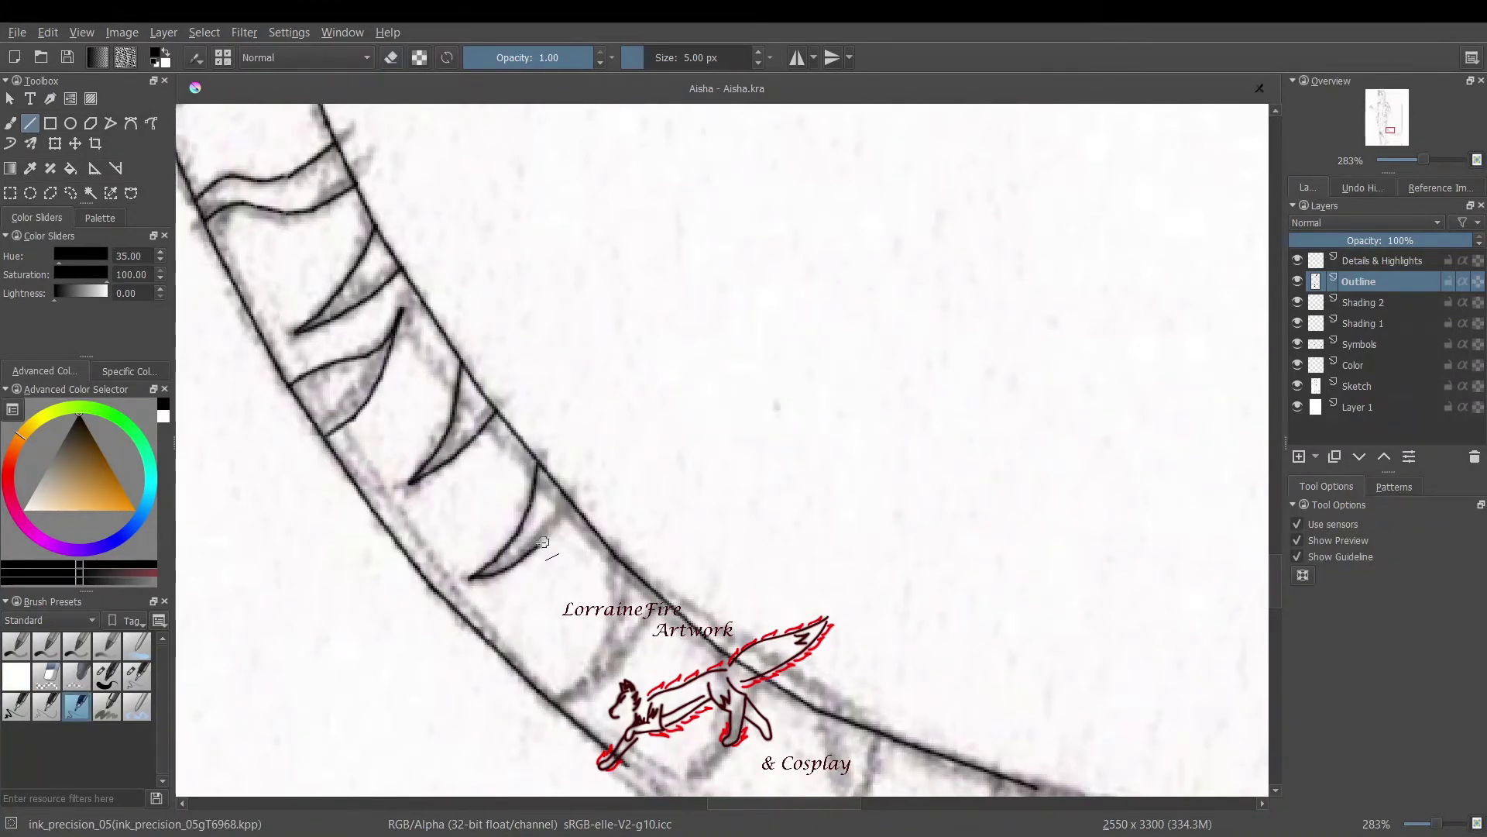
Continue the tail's lower edge around the bend and ink the next pointed stripes hanging from its upper edge
drag(891, 682, 607, 468)
mouse_move(347, 264)
mouse_down()
mouse_move(504, 371)
mouse_move(854, 478)
mouse_move(1069, 496)
mouse_move(1237, 486)
mouse_up()
scroll(775, 310, up, 2)
mouse_move(333, 120)
mouse_down()
mouse_move(306, 260)
mouse_move(343, 230)
mouse_up()
mouse_move(411, 345)
mouse_down()
mouse_move(444, 224)
mouse_move(480, 247)
mouse_up()
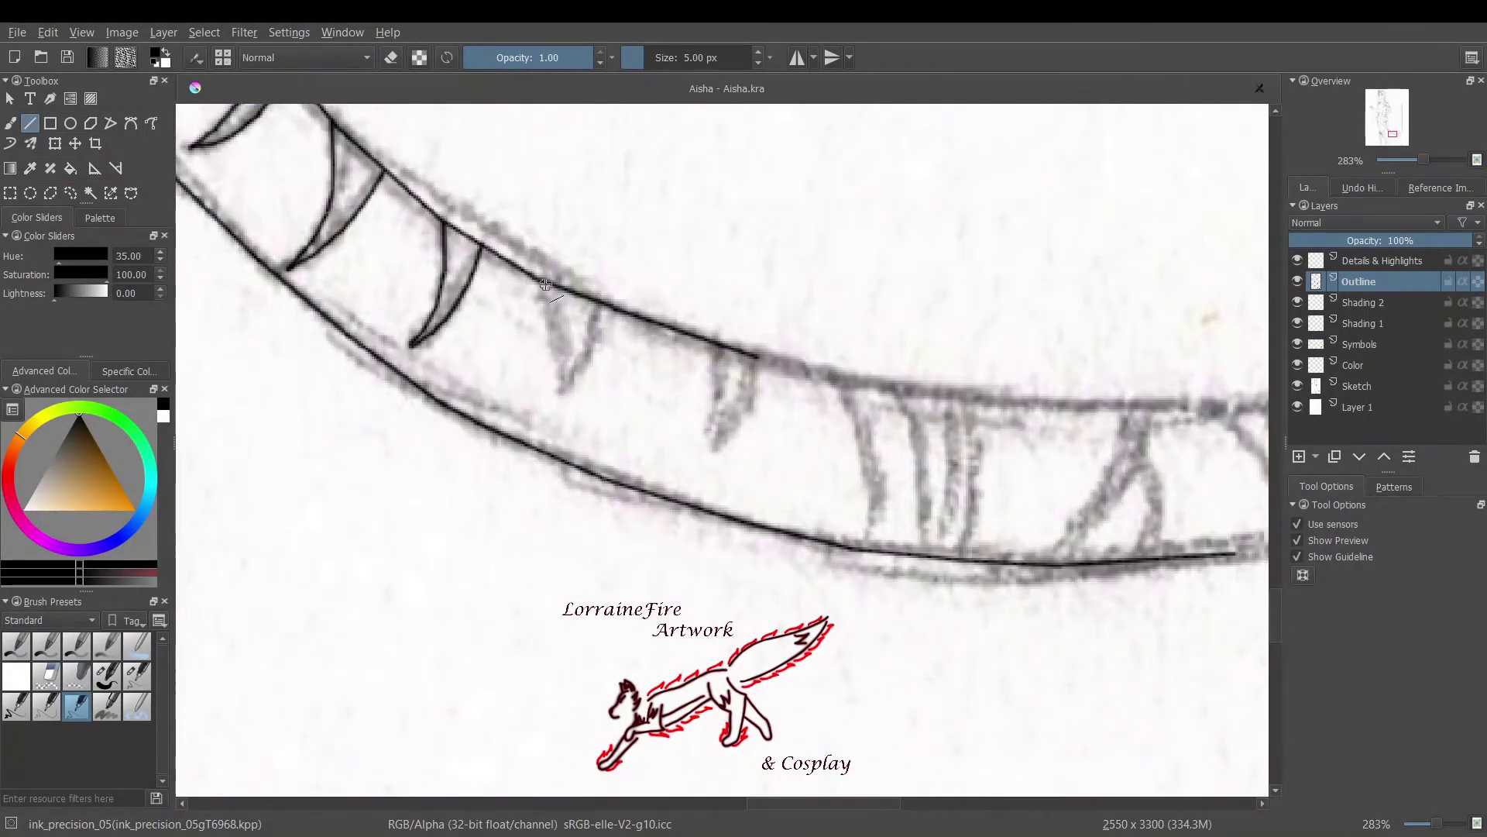
mouse_move(547, 284)
mouse_down()
mouse_move(566, 390)
mouse_move(600, 304)
mouse_up()
Ink the tail's upper and lower edges along its lowest section and up toward the paper's edge
drag(781, 803, 850, 804)
mouse_move(177, 329)
mouse_down()
mouse_move(542, 404)
mouse_move(810, 399)
mouse_up()
drag(809, 399, 1240, 273)
drag(736, 554, 1007, 512)
drag(1007, 513, 1220, 448)
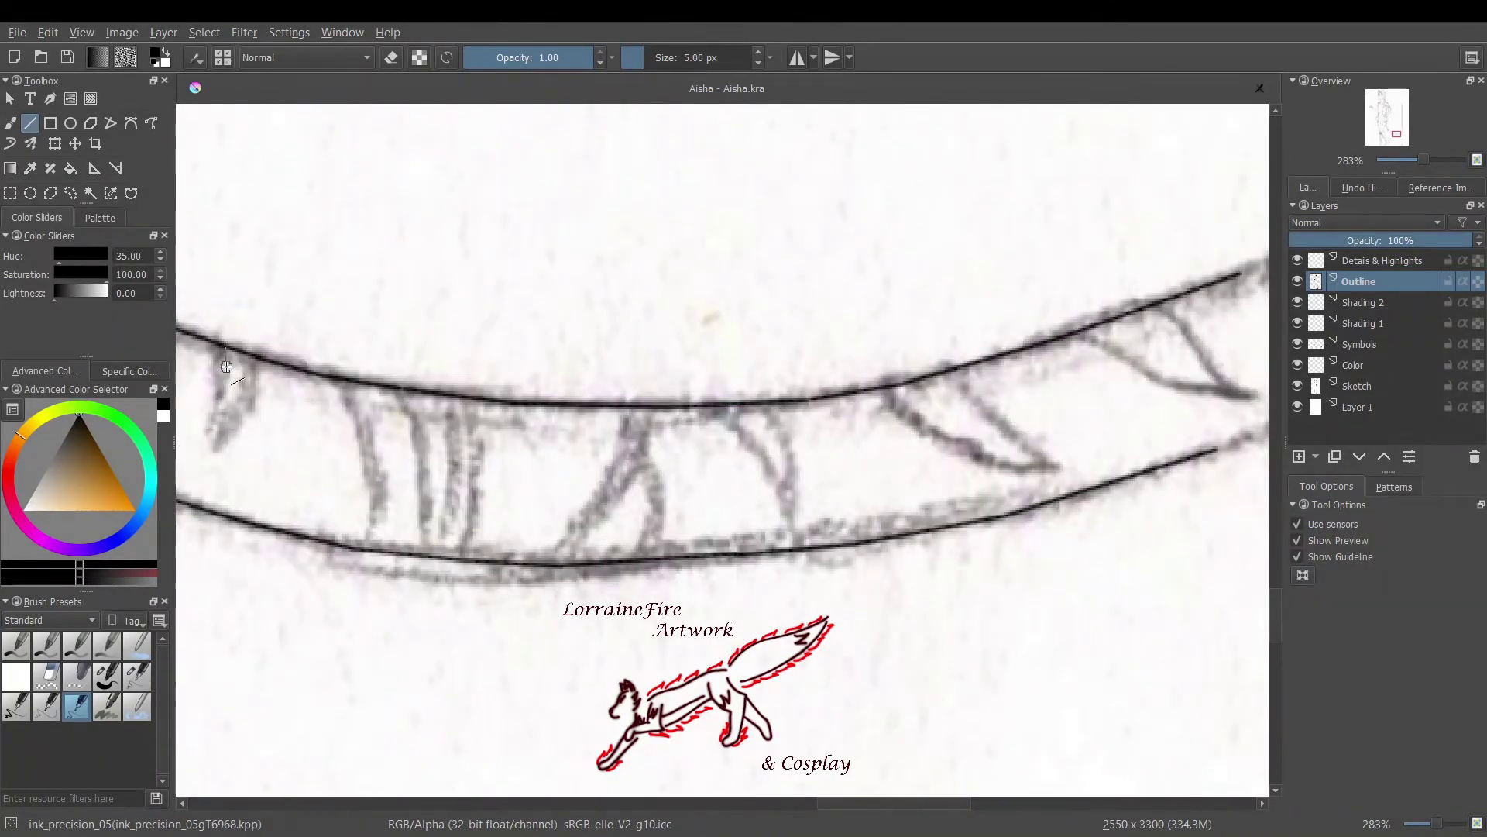
drag(226, 366, 230, 292)
drag(249, 220, 255, 202)
key(ctrl+z)
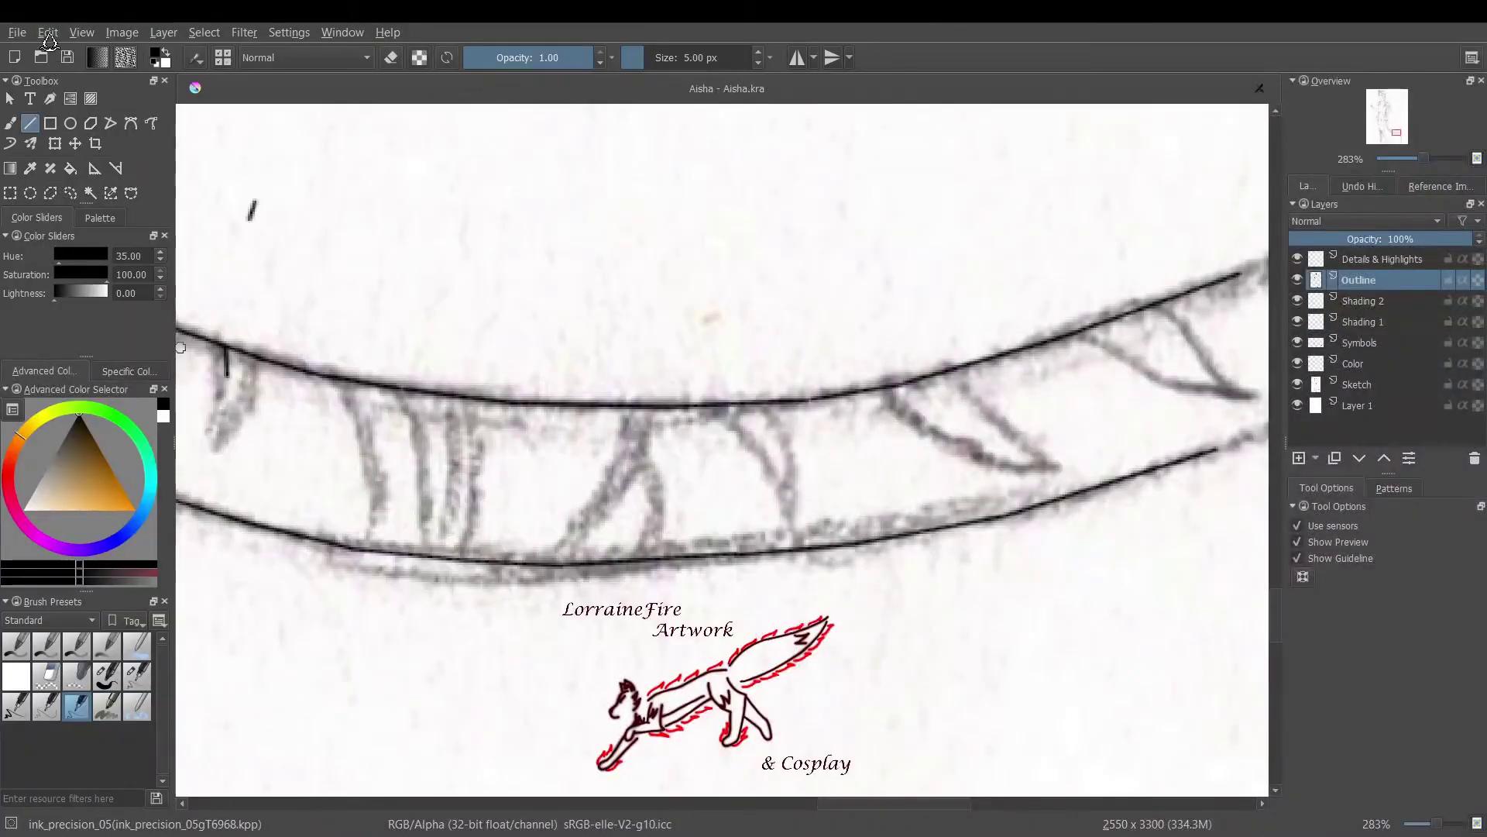
Ink a pointed stripe and four lines crossing the tail at its lowest section
drag(220, 395, 220, 345)
drag(206, 445, 244, 407)
drag(360, 410, 373, 551)
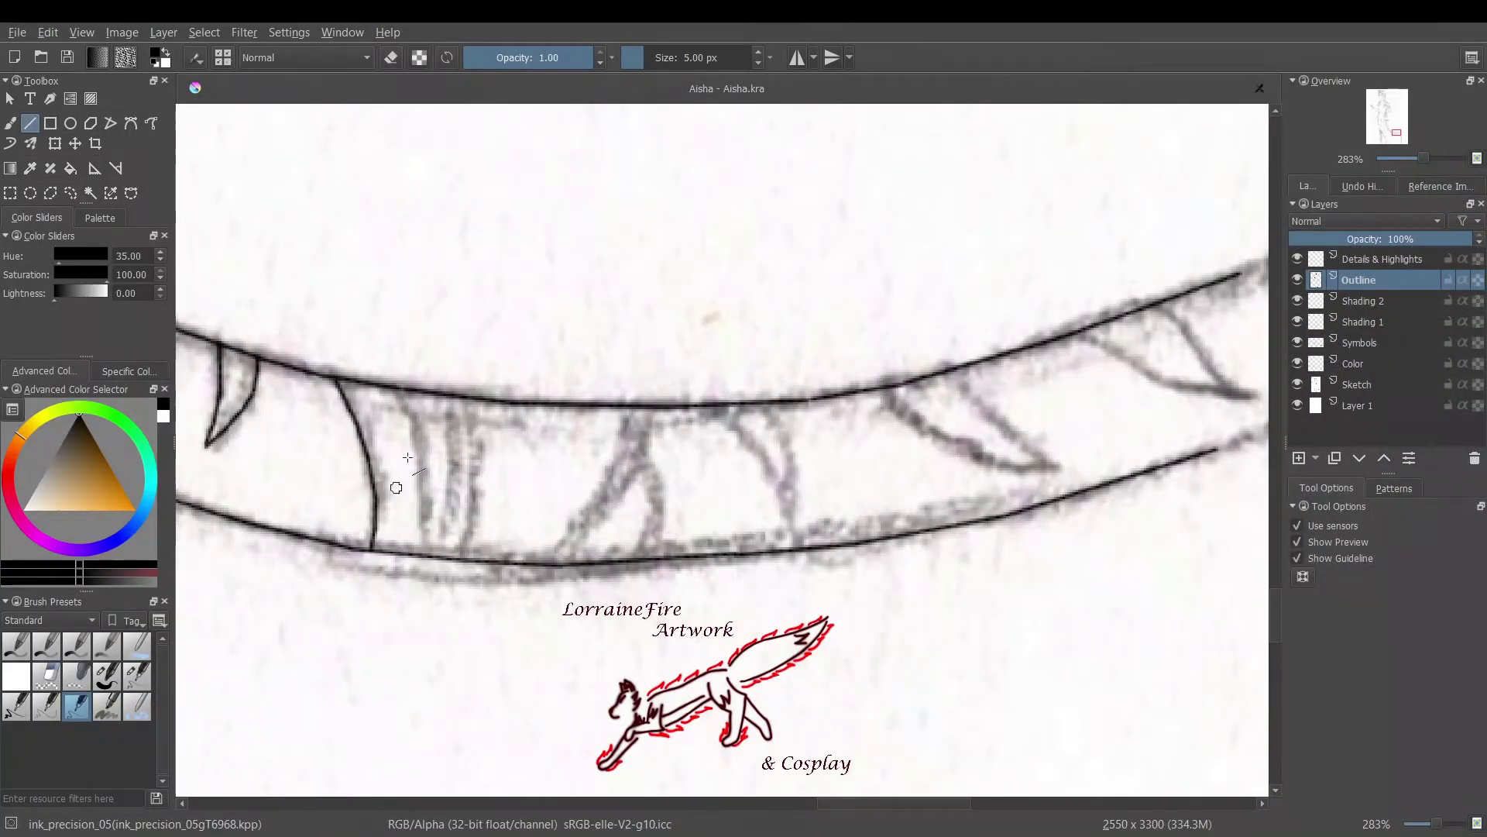
drag(398, 390, 426, 556)
drag(447, 396, 439, 562)
drag(463, 399, 474, 562)
Ink the forked stripe and the three pointed stripes along the rising part of the tail
drag(835, 804, 879, 804)
mouse_move(312, 422)
mouse_down()
mouse_move(240, 564)
mouse_move(335, 557)
mouse_up()
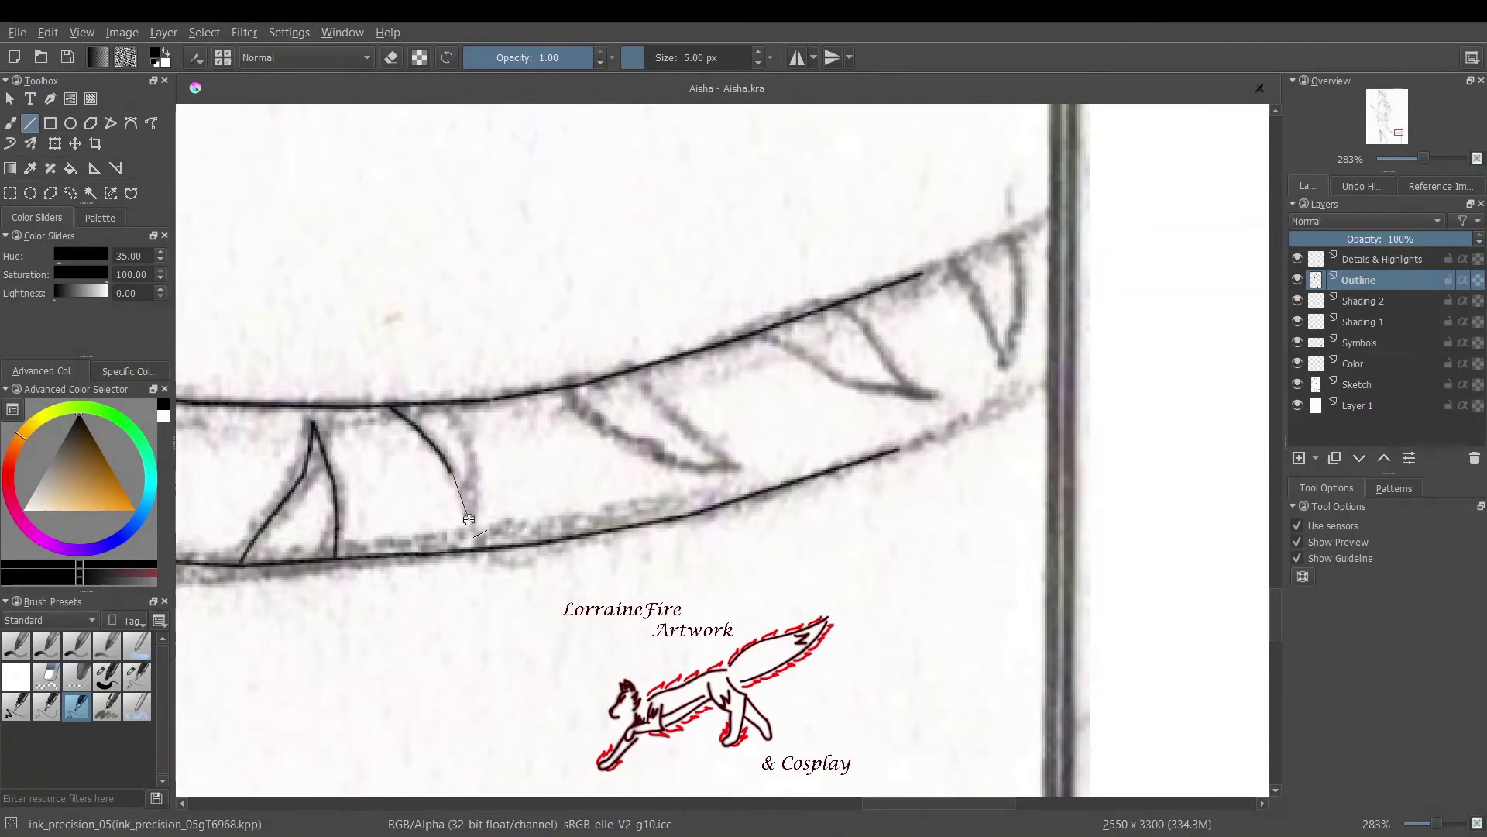
drag(468, 519, 468, 519)
drag(468, 519, 444, 403)
drag(617, 442, 670, 410)
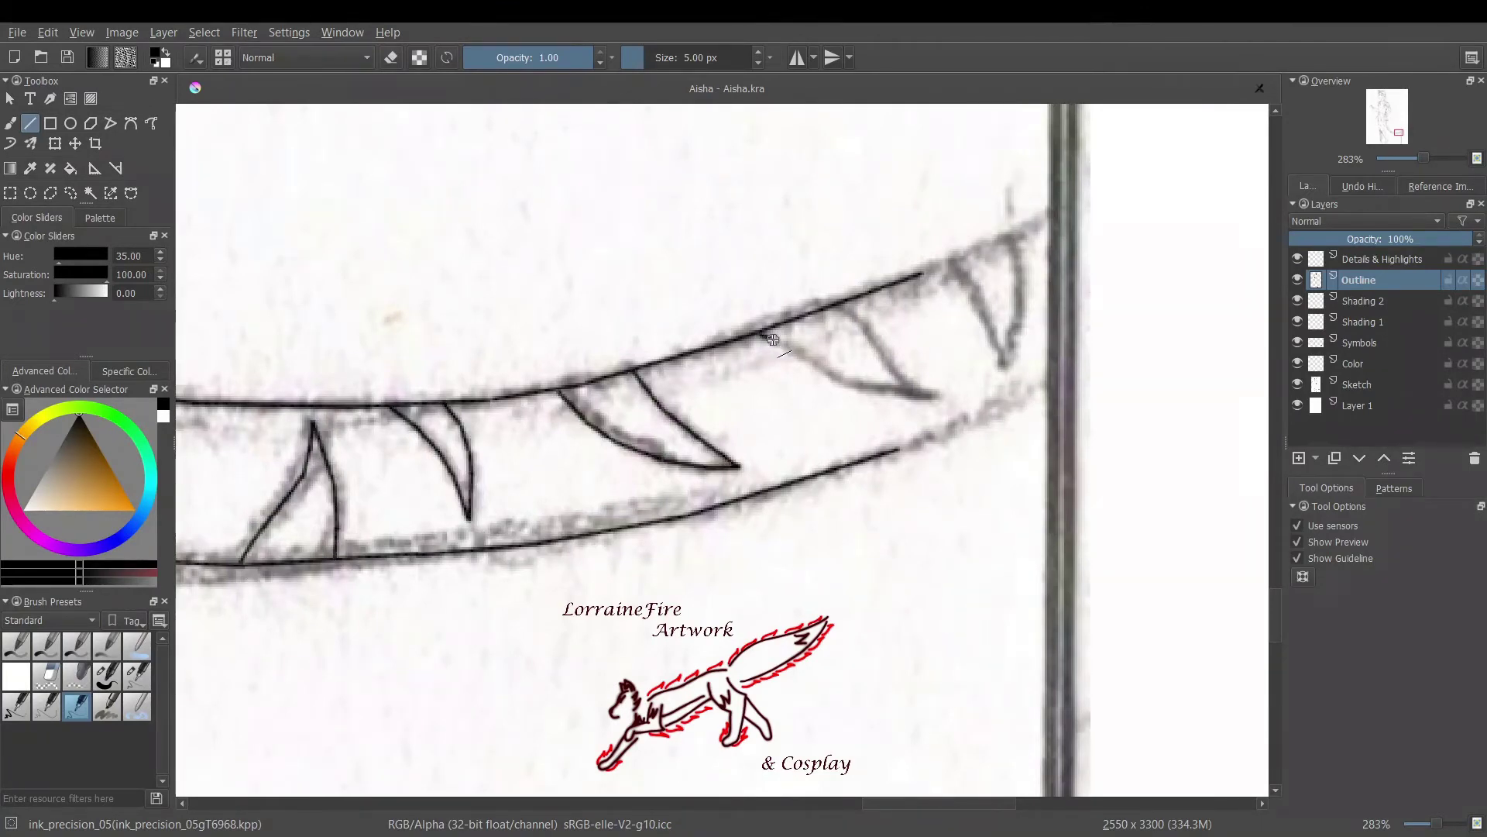
drag(931, 399, 933, 396)
drag(934, 396, 831, 306)
Extend both tail edges just past the scanned paper's border and ink the last pointed stripe before it
drag(922, 273, 1080, 203)
drag(899, 448, 1115, 339)
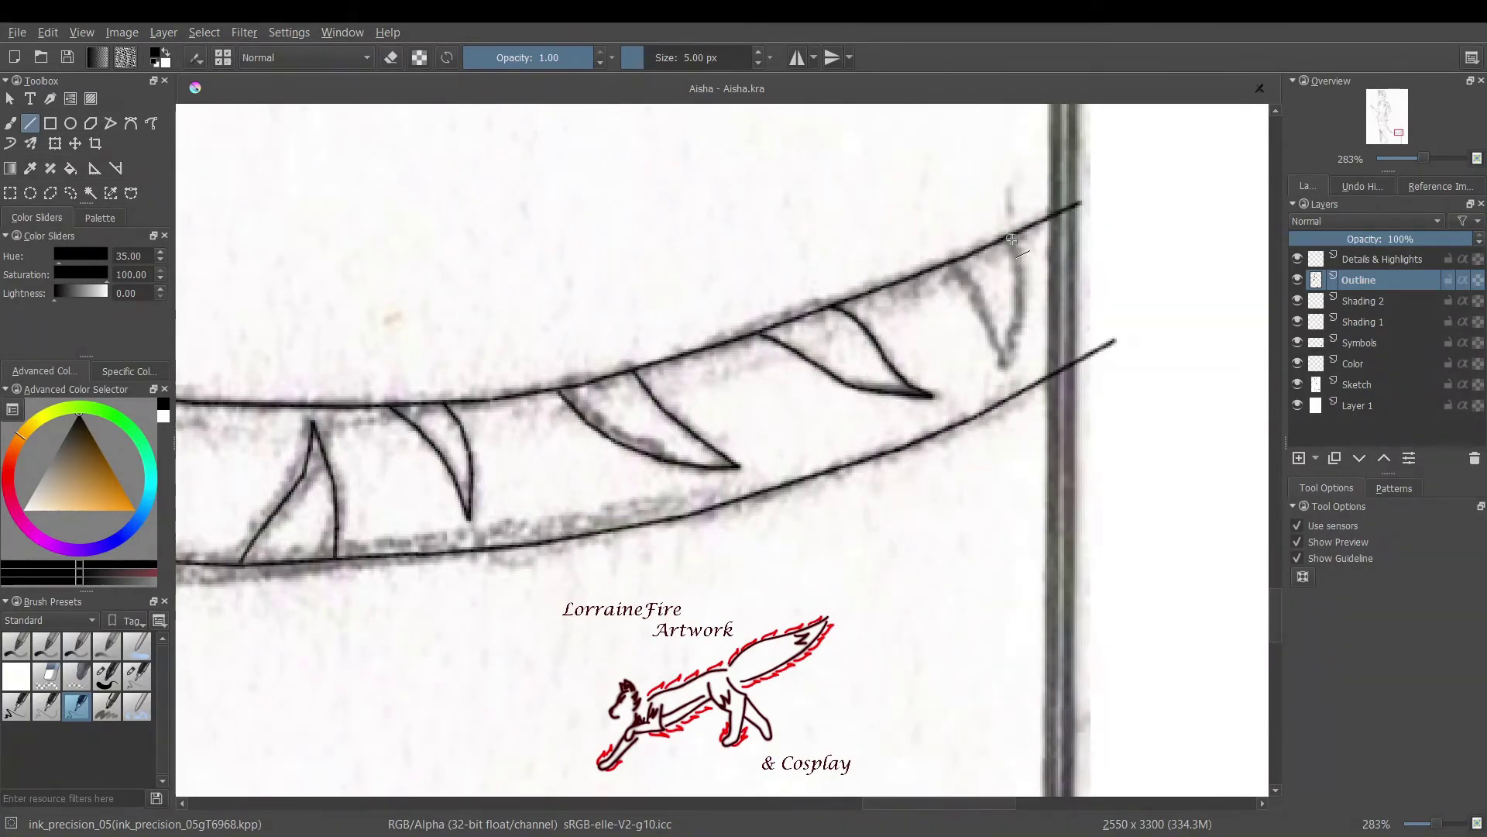
drag(1004, 367, 948, 263)
On the Sketch layer, lower the brush opacity to 0.47 and sketch the missing tail end curving upward beyond the paper's edge to a rounded tip
key(minus)
key(minus)
key(minus)
key(minus)
key(minus)
key(minus)
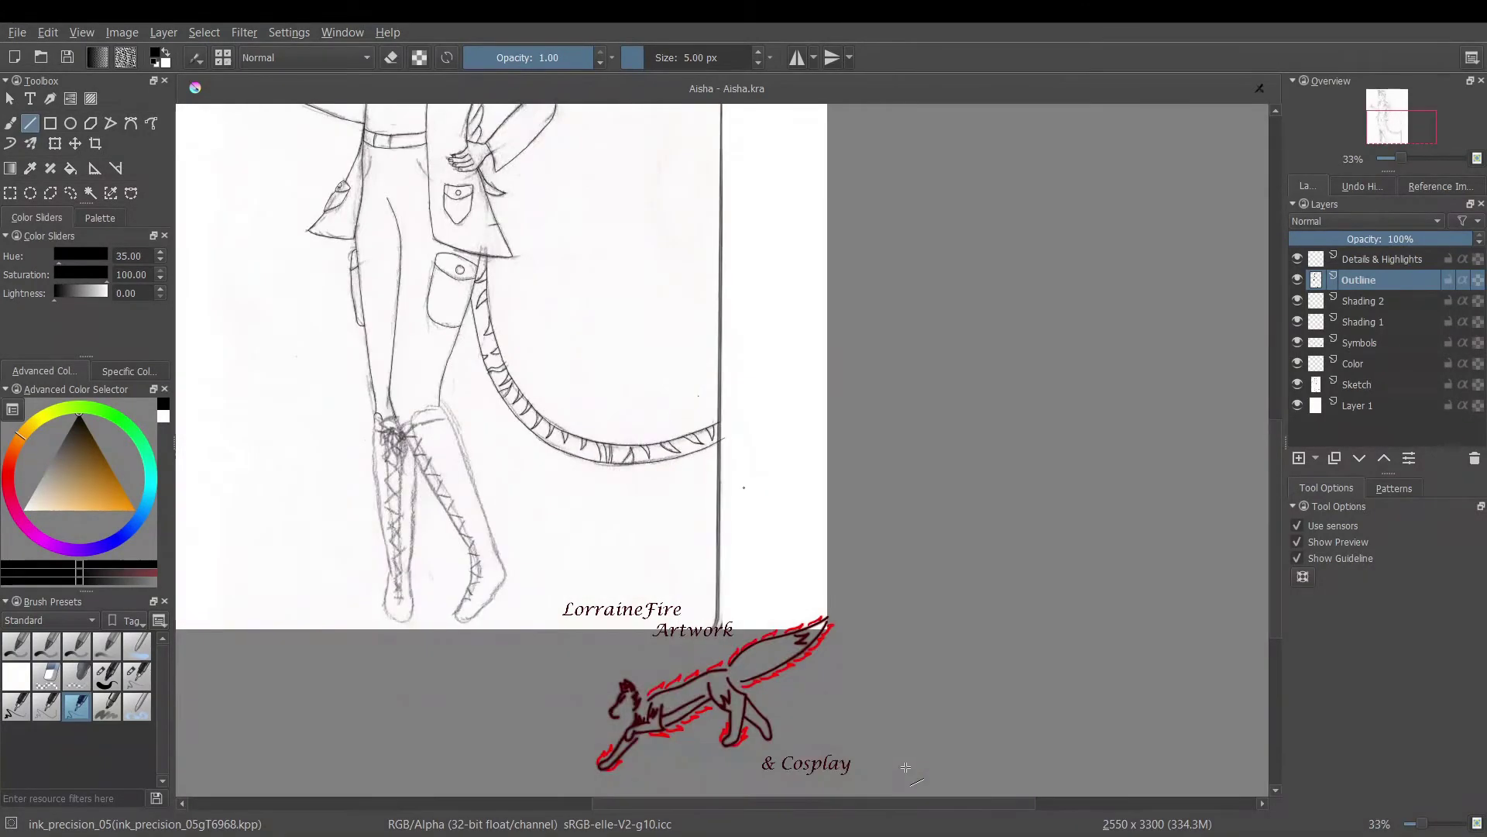
key(Page_Down)
key(Page_Down)
key(Page_Down)
key(Page_Down)
key(Page_Down)
click(394, 54)
key(b)
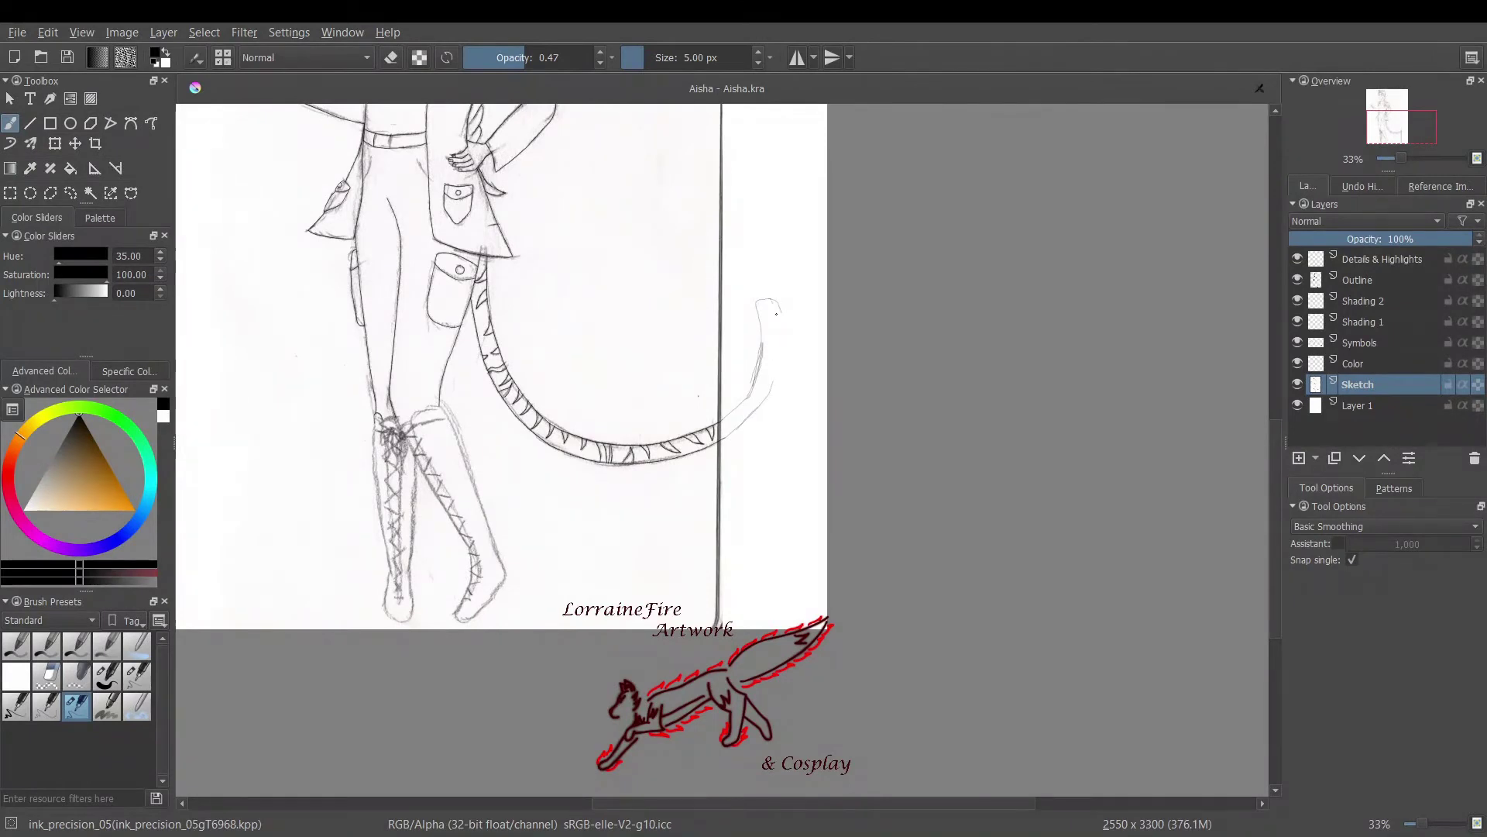
key(plus)
key(plus)
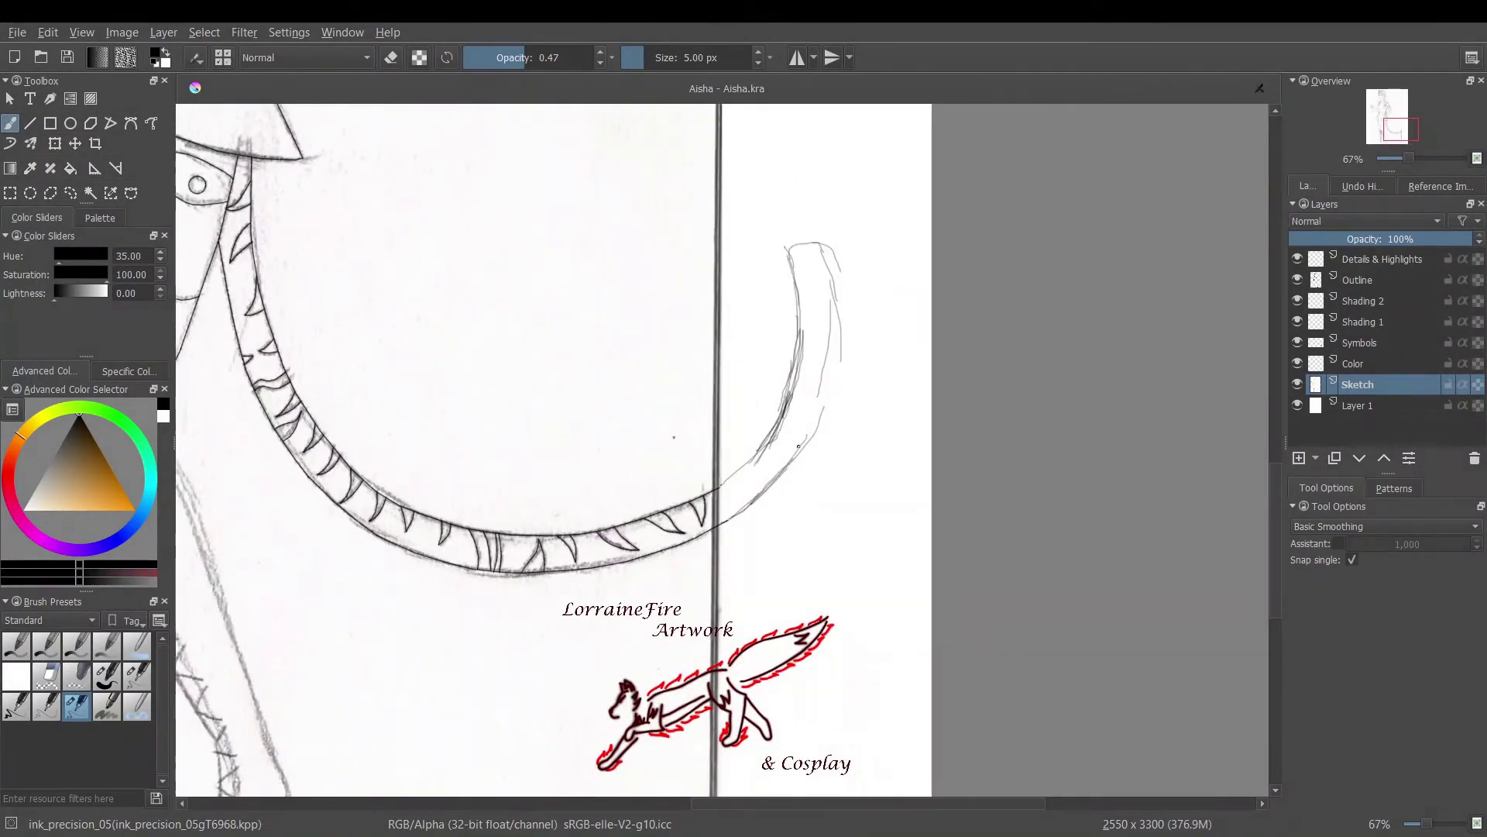
Clean up the sketched tail end by erasing its stray lines with a 25 px eraser and redrawing its edges
key(slash)
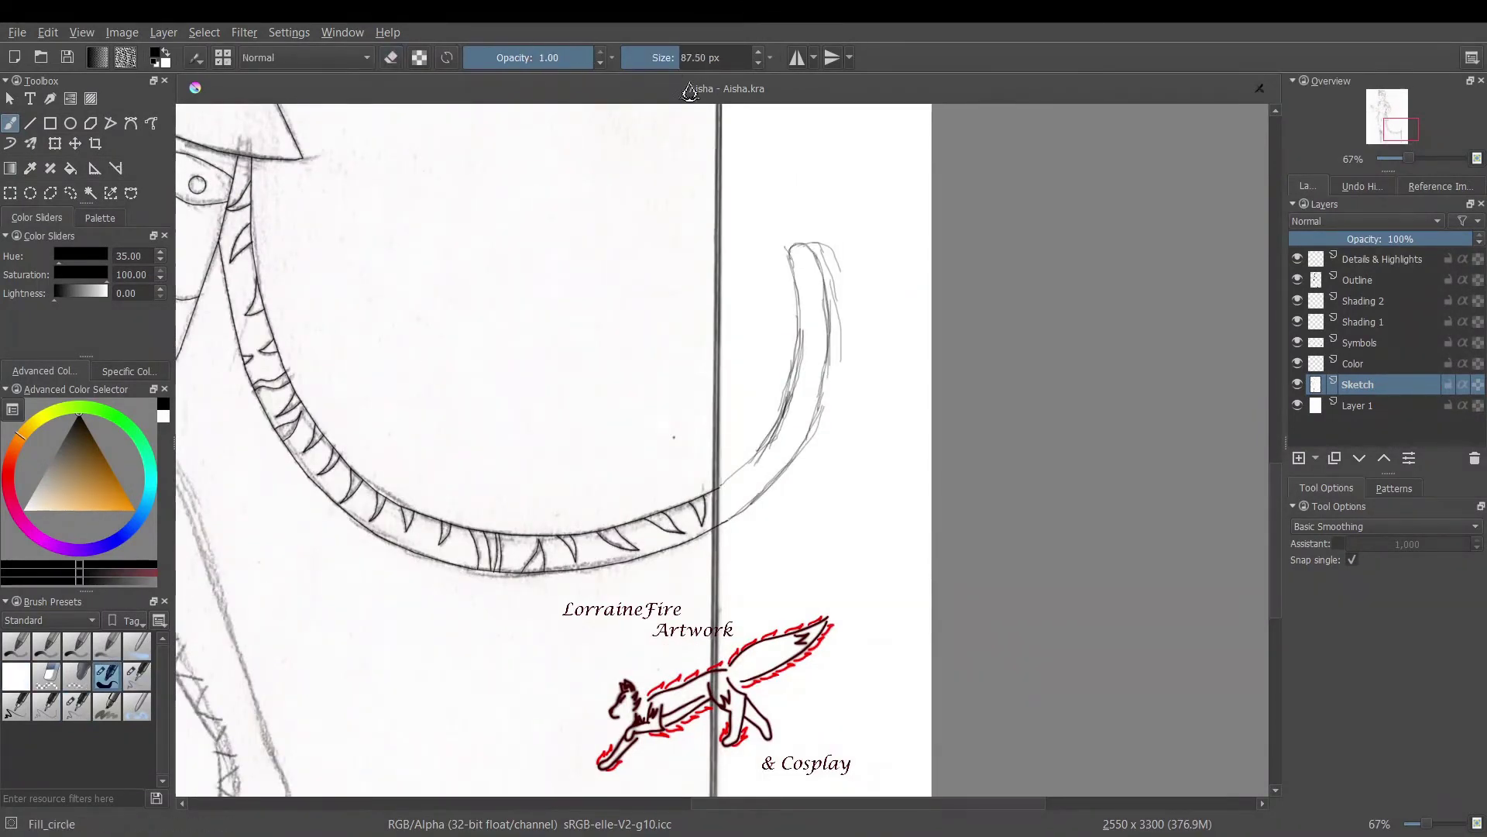
key(e)
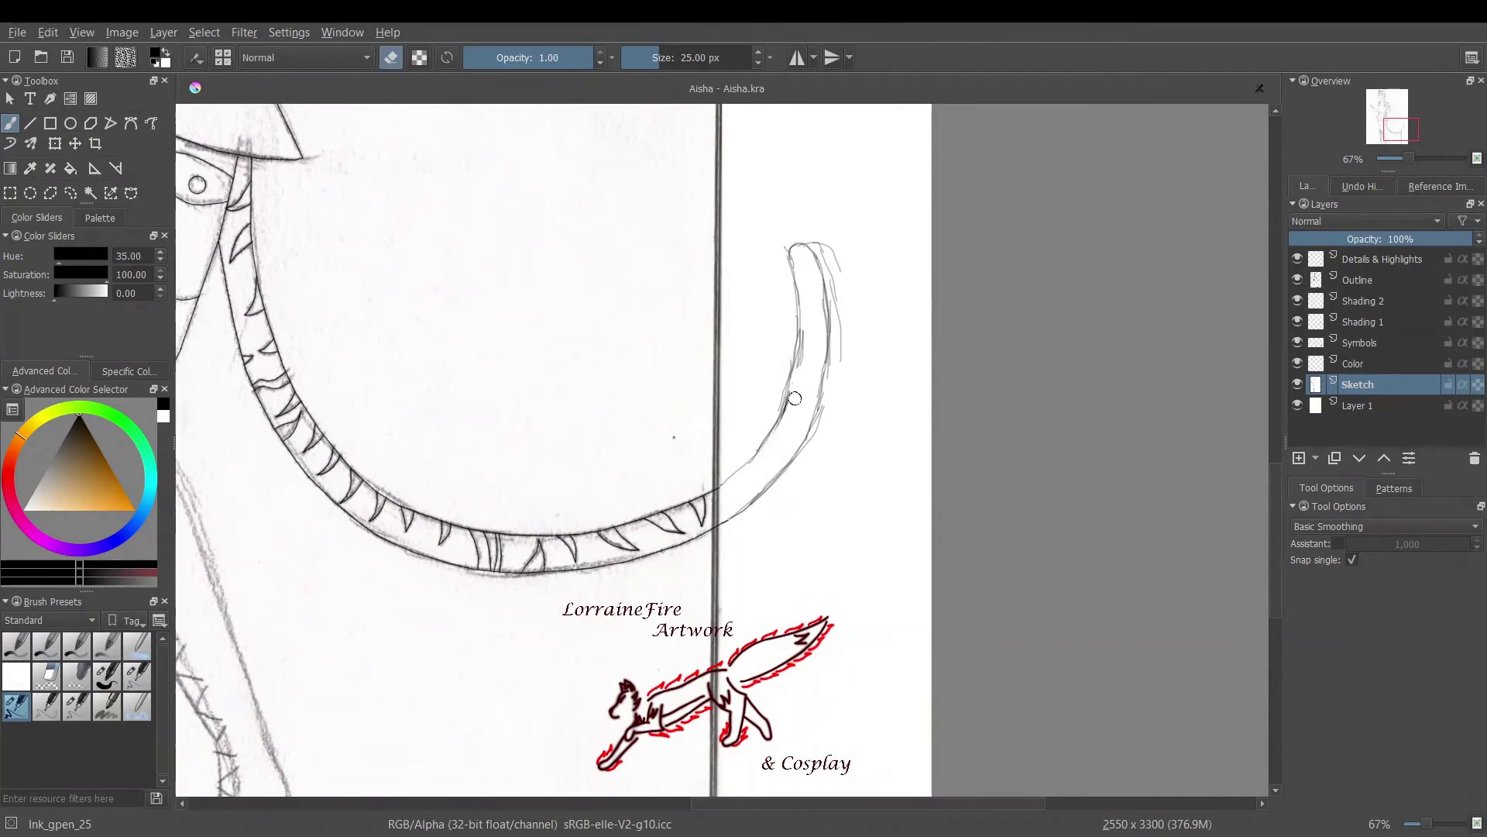
drag(795, 399, 788, 350)
key(slash)
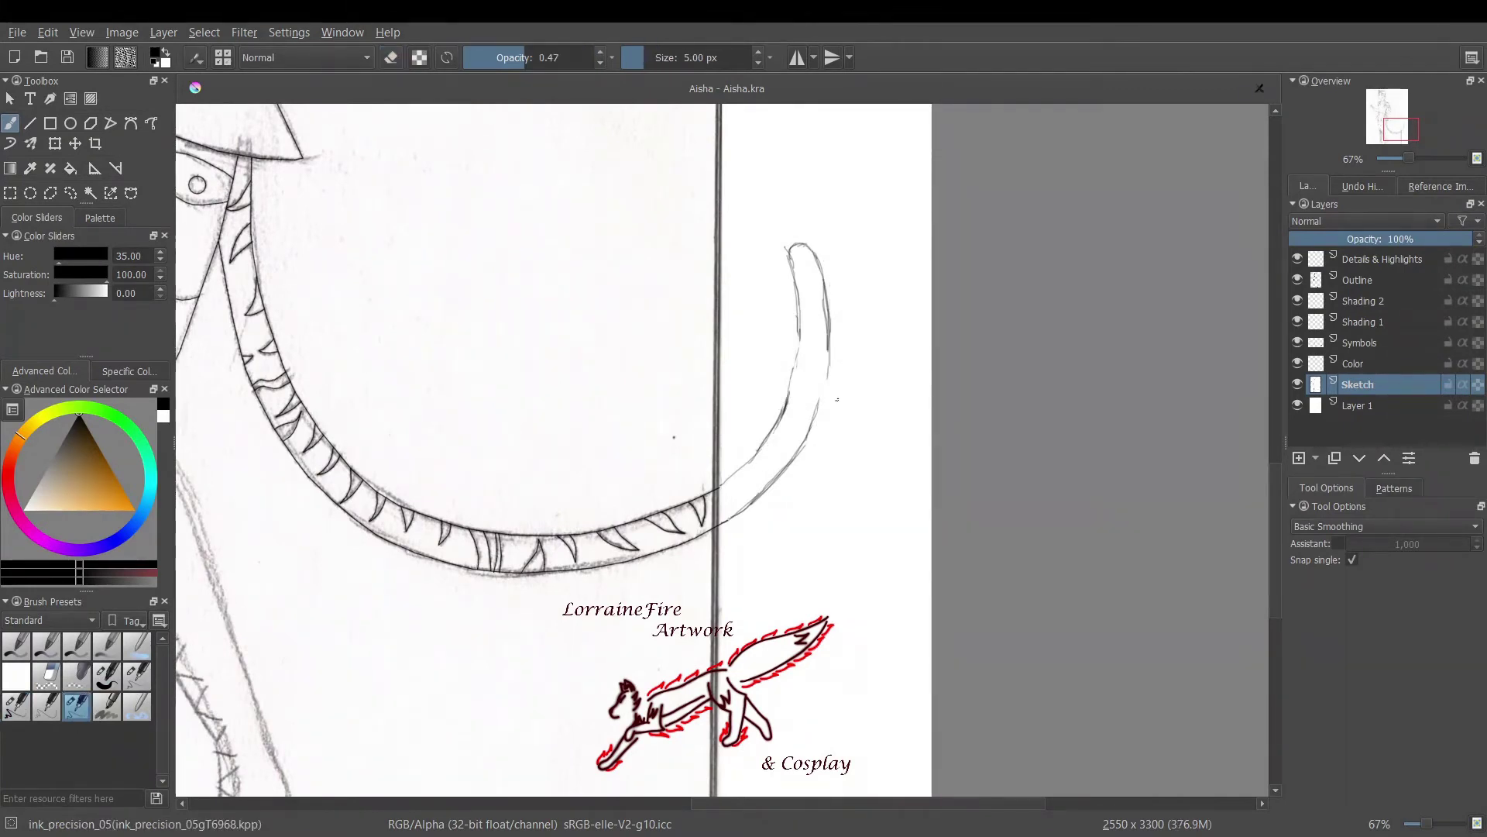
key(slash)
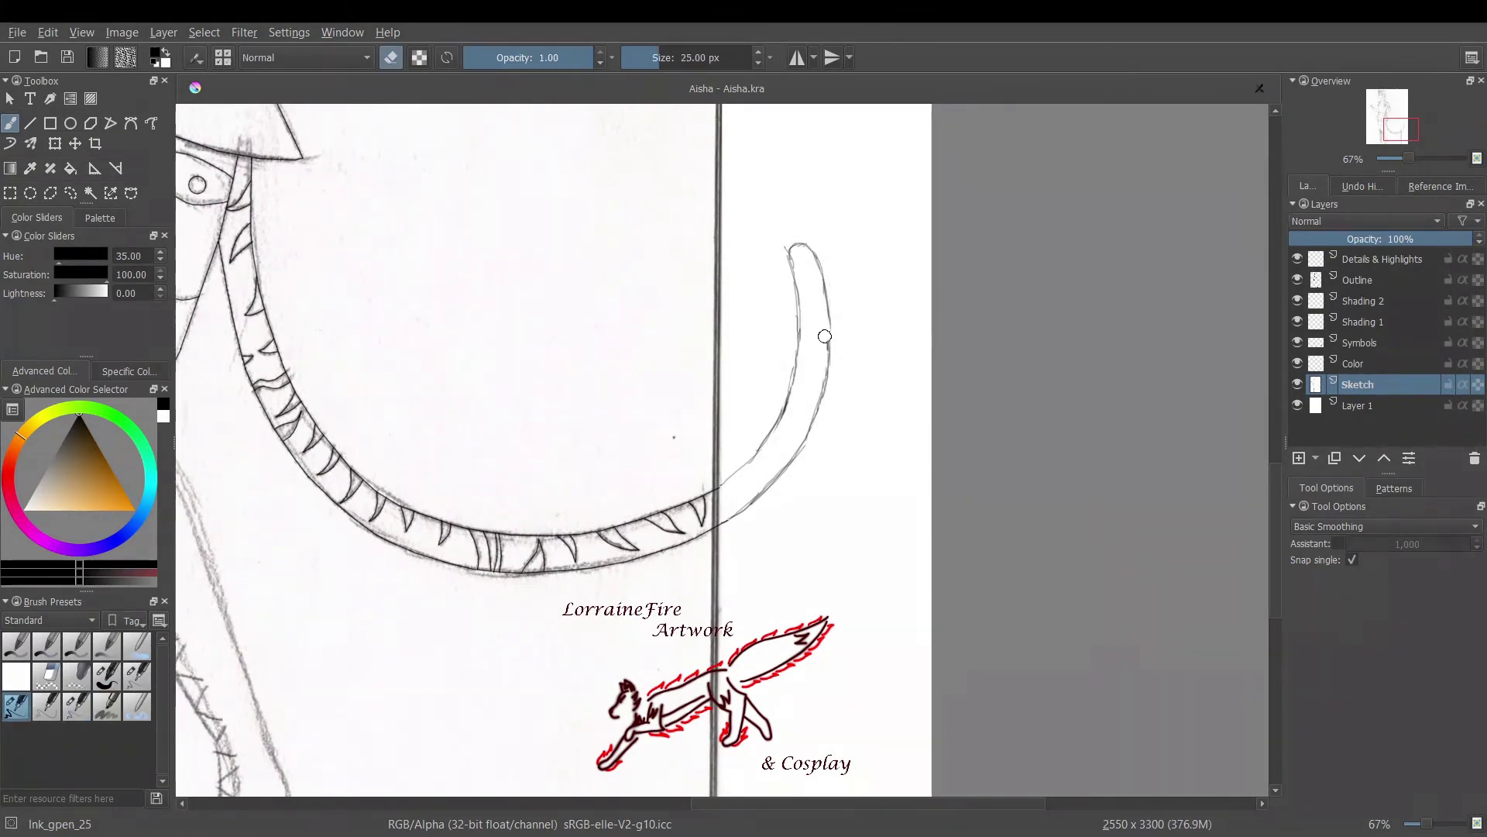
On the Outline layer, ink both edges of the tail extension from the paper's edge up and around the rounded tip at full opacity
key(slash)
click(1358, 280)
click(447, 57)
click(29, 123)
key(plus)
key(plus)
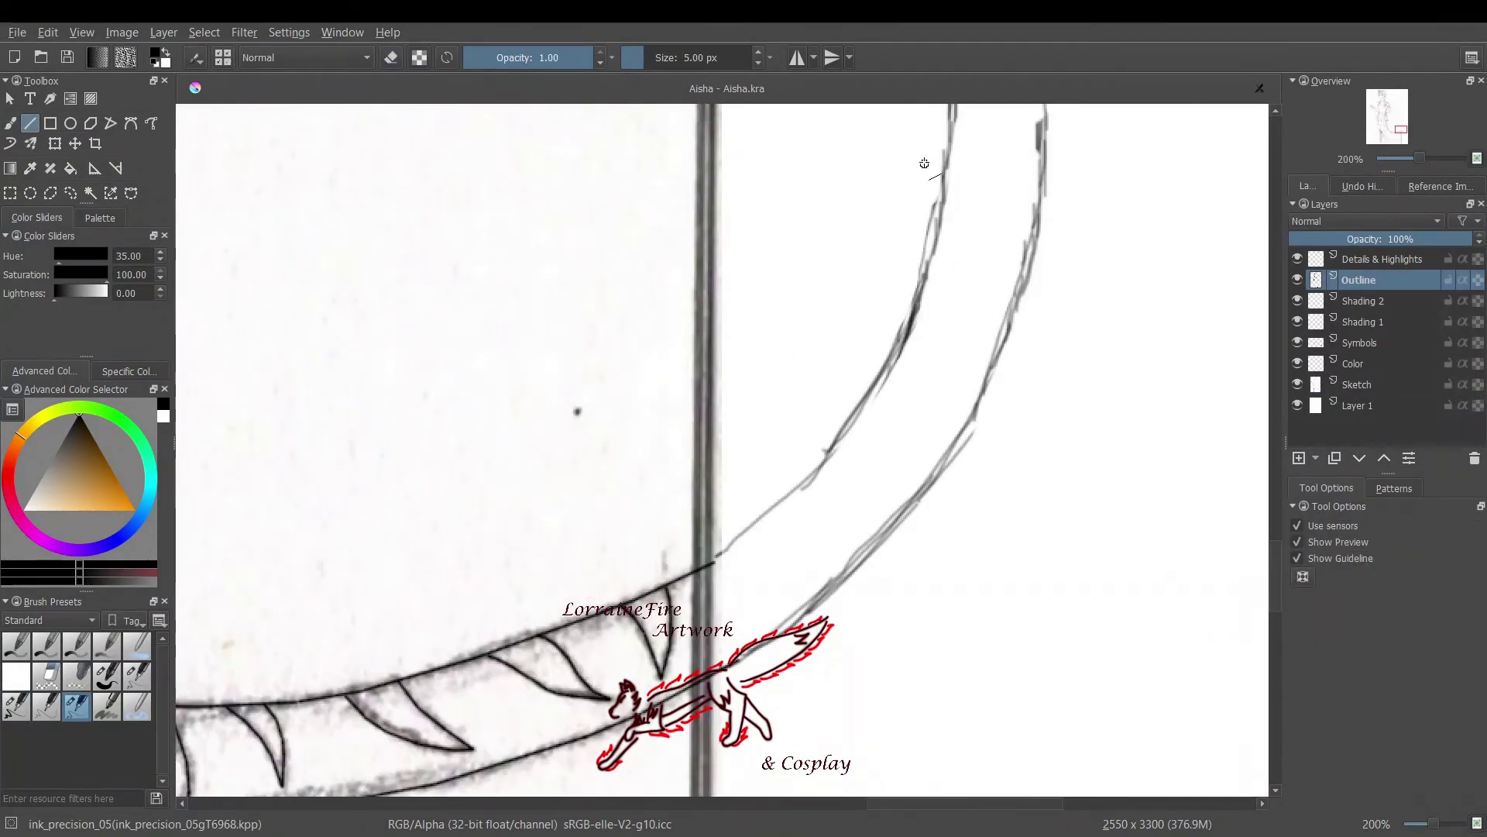
mouse_move(944, 187)
mouse_down()
mouse_move(891, 361)
mouse_move(777, 510)
mouse_up()
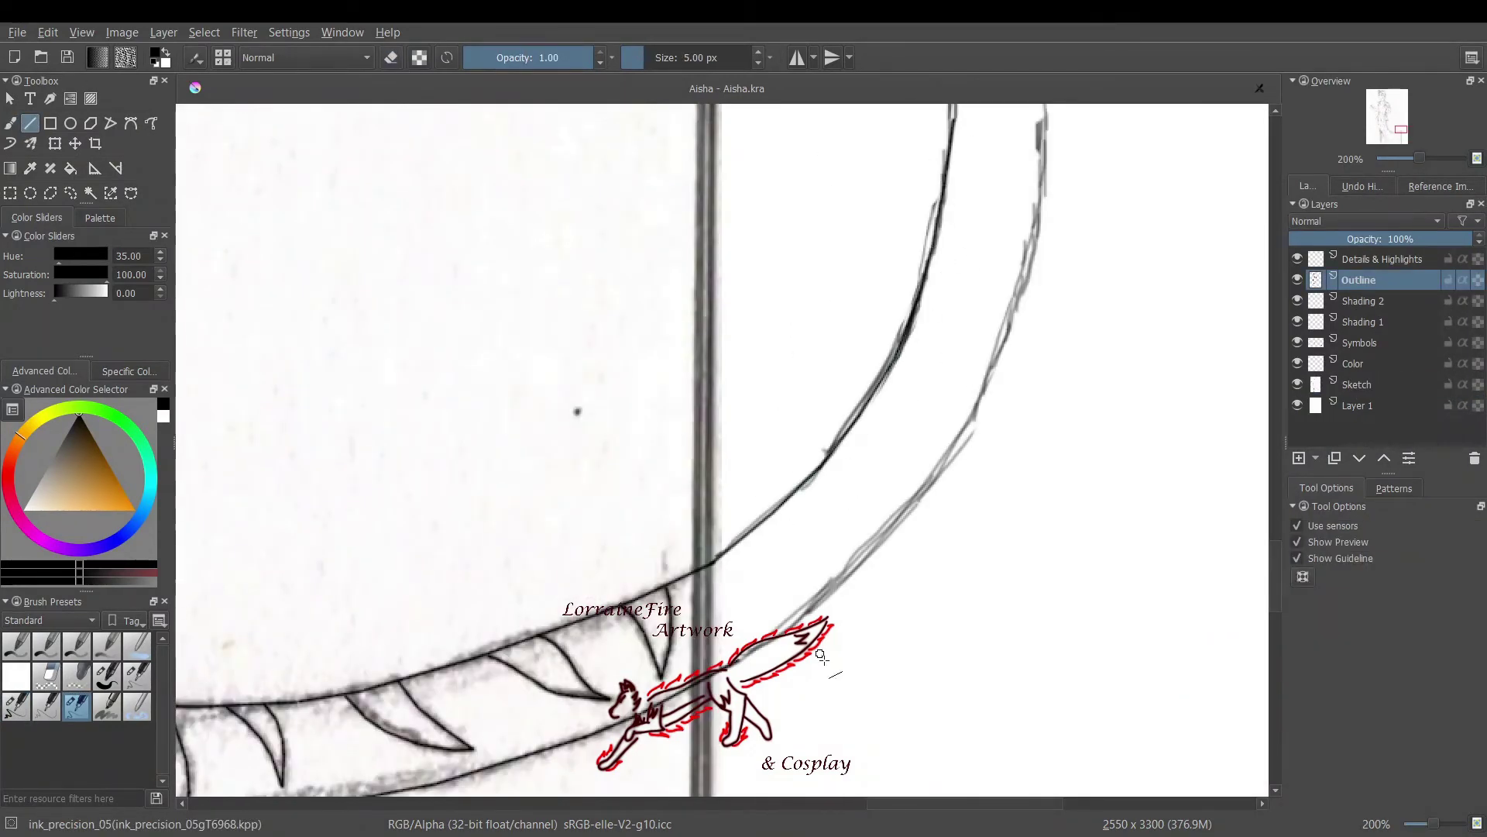
mouse_move(821, 600)
mouse_down()
mouse_move(960, 444)
mouse_move(1042, 209)
mouse_up()
scroll(1042, 209, up, 5)
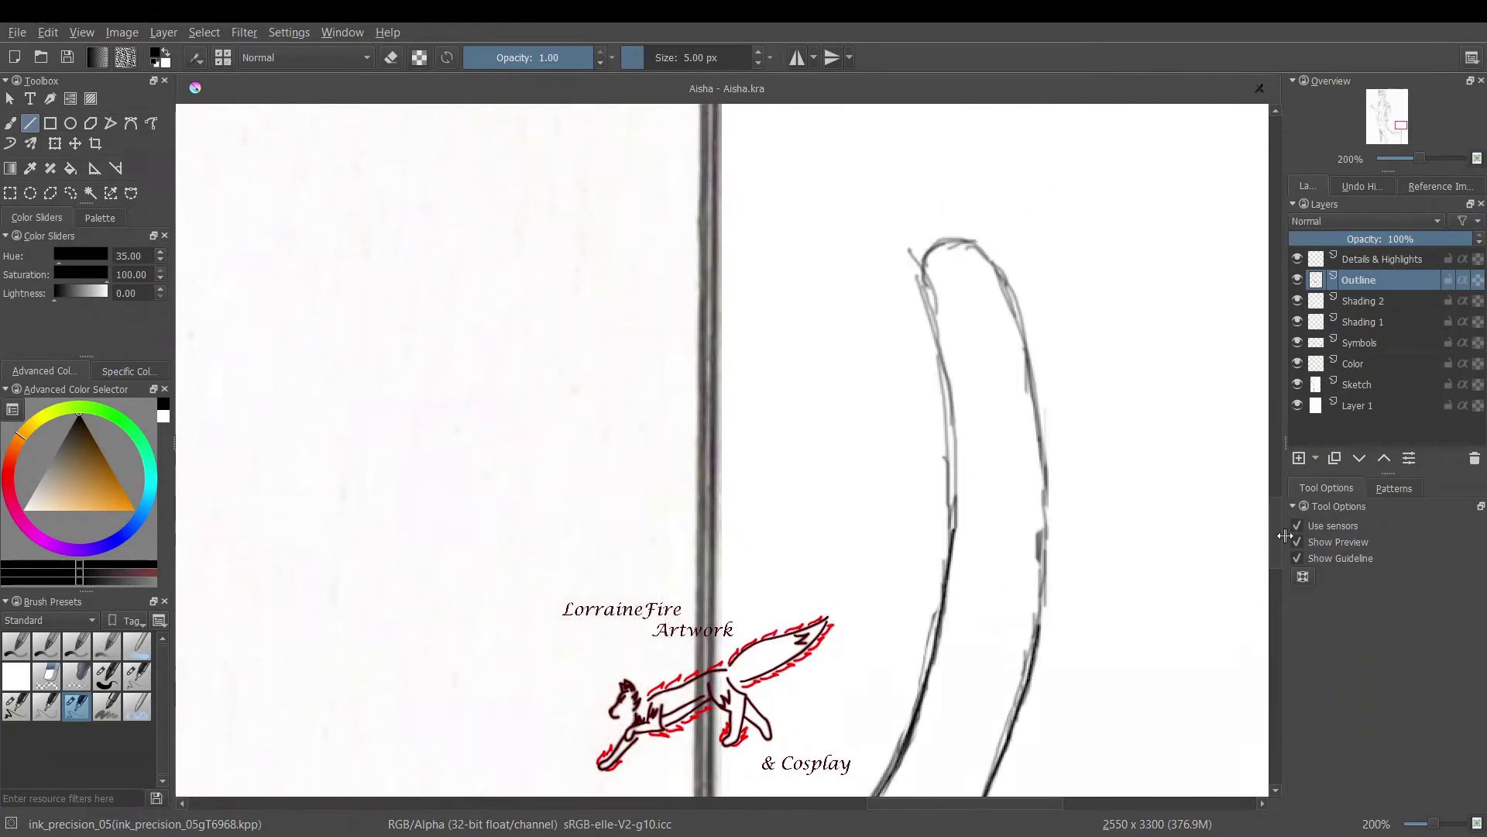
drag(924, 266, 953, 531)
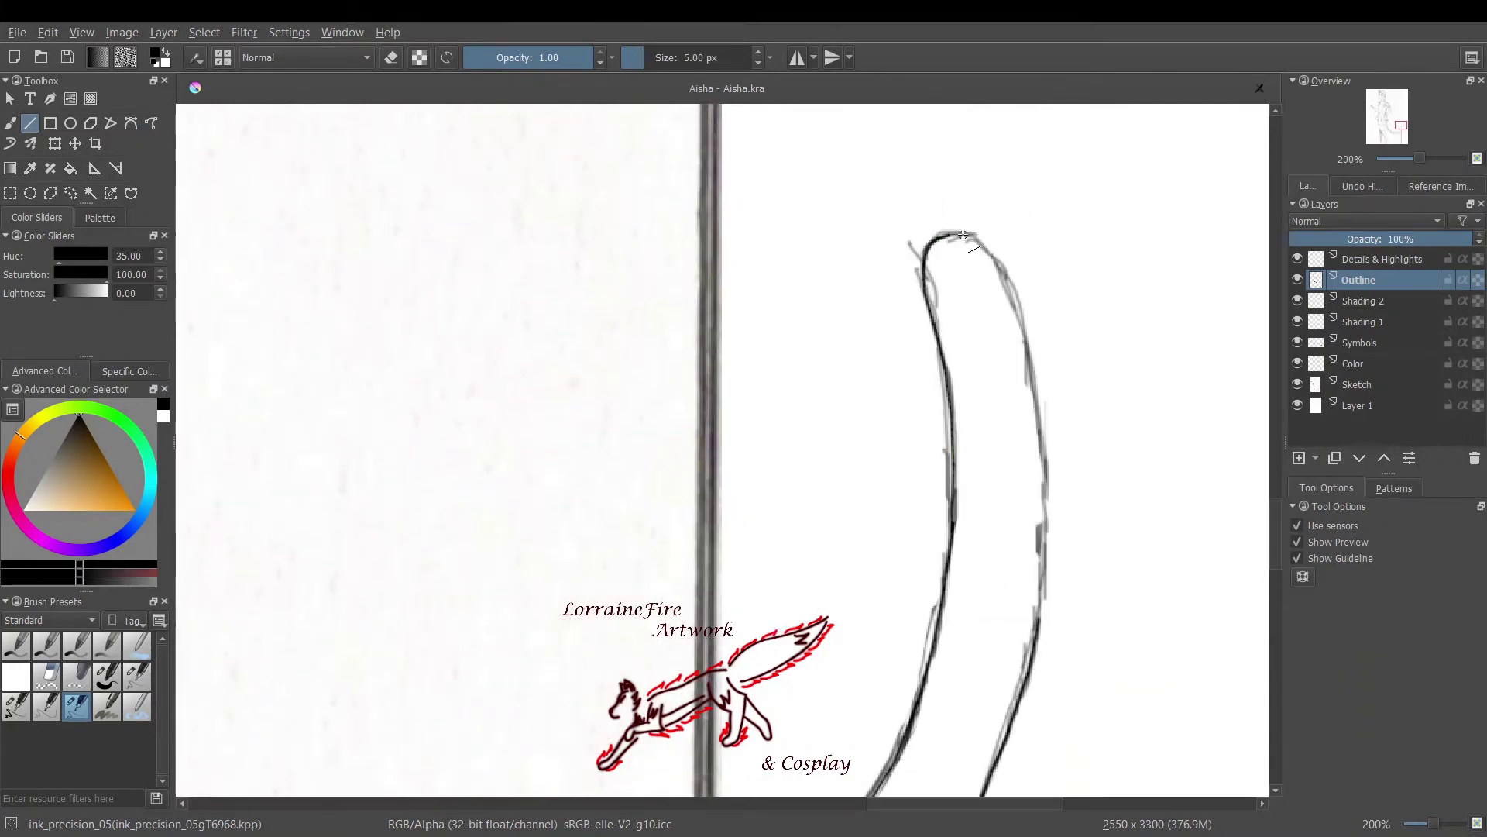
drag(1022, 329, 1046, 540)
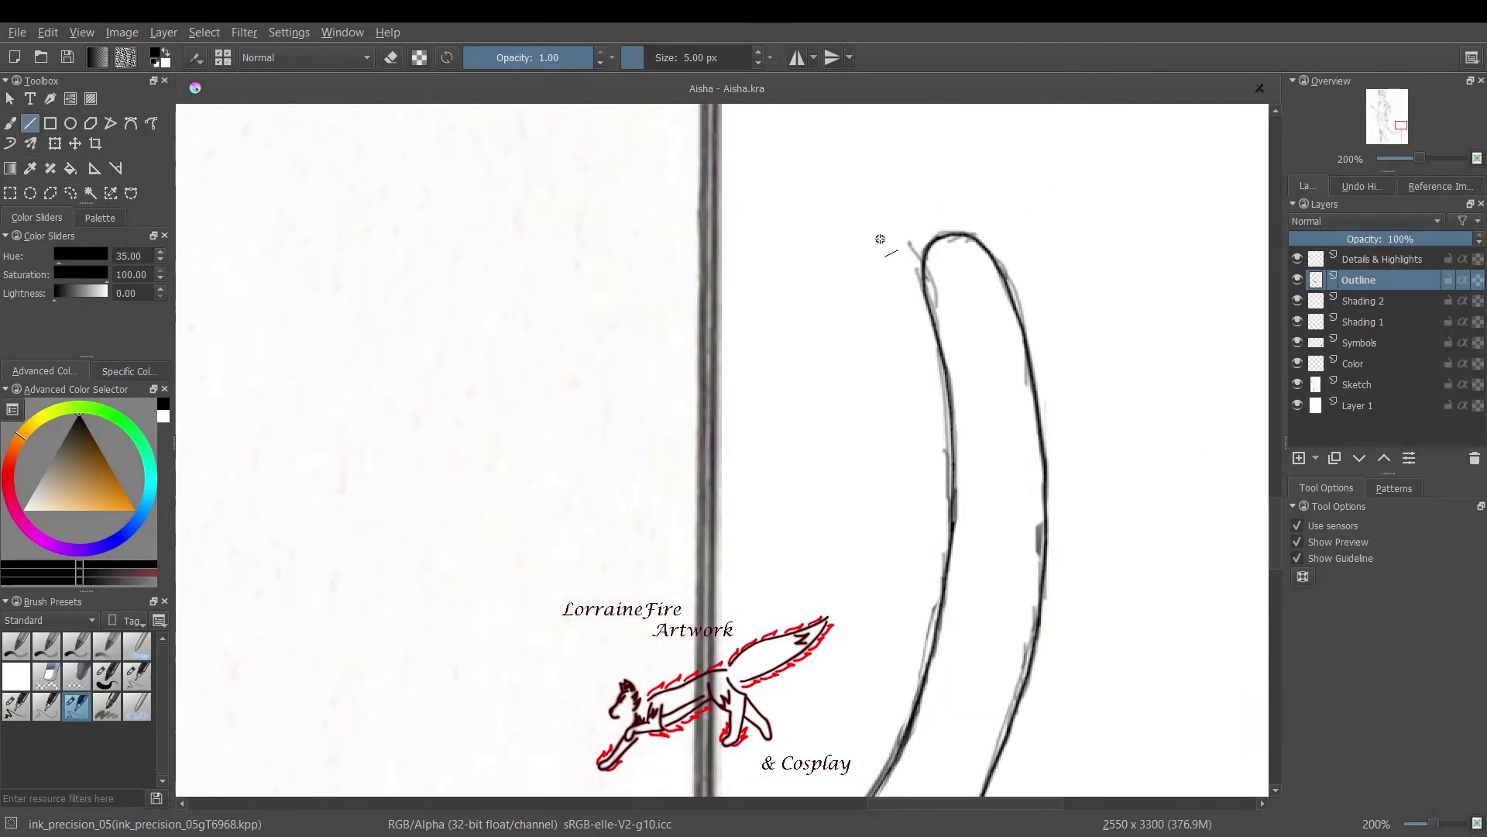
Ink the tip marking and the stripes along the uppermost section of the tail
scroll(880, 239, up, 1)
mouse_move(771, 188)
mouse_down()
mouse_move(734, 249)
mouse_move(791, 234)
mouse_up()
drag(708, 368, 775, 333)
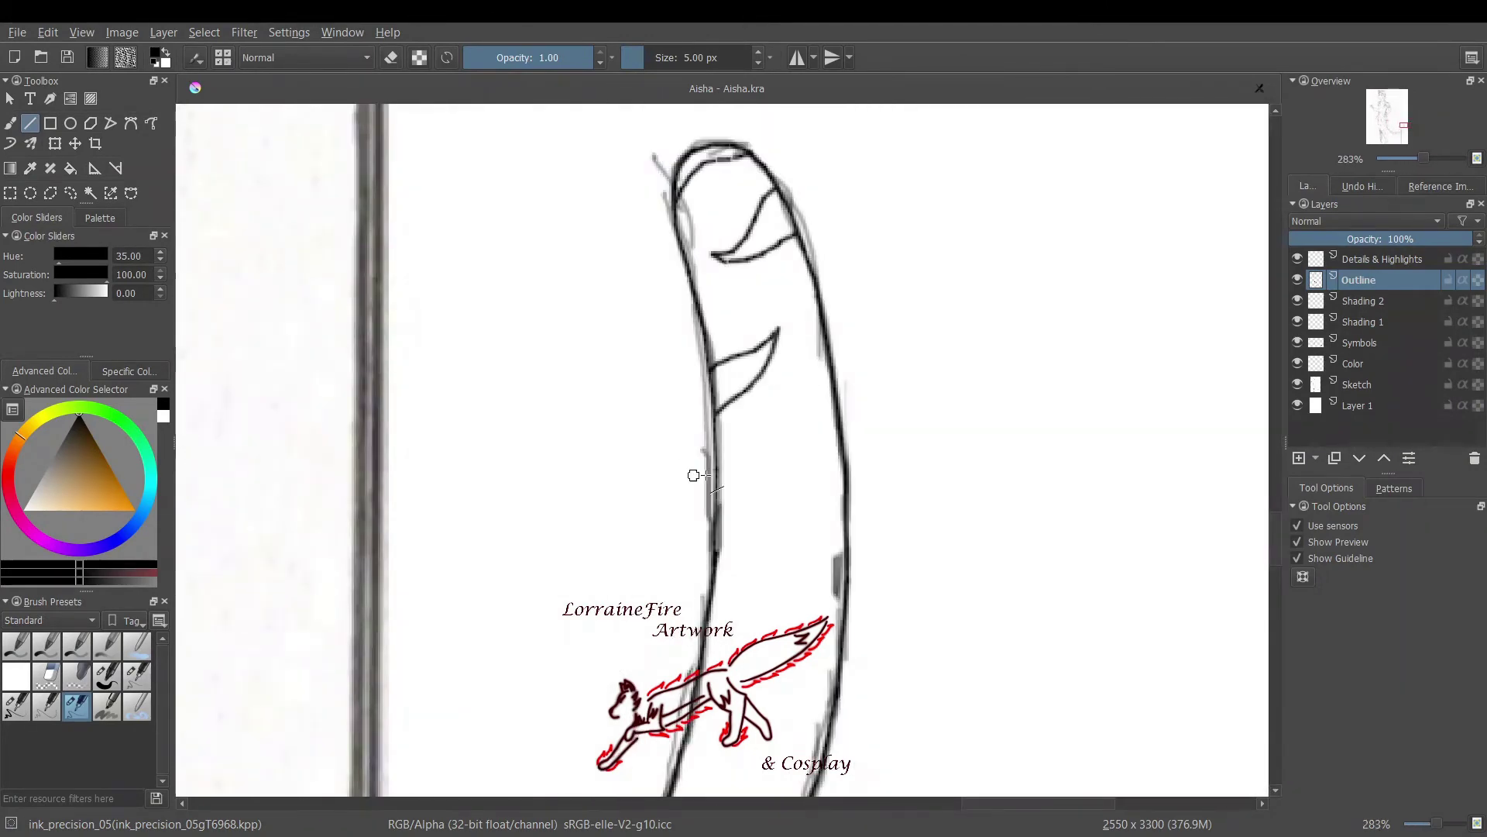
drag(745, 524, 821, 488)
Ink two pointed stripes and a wavy band across the middle section of the tail extension
scroll(686, 263, down, 5)
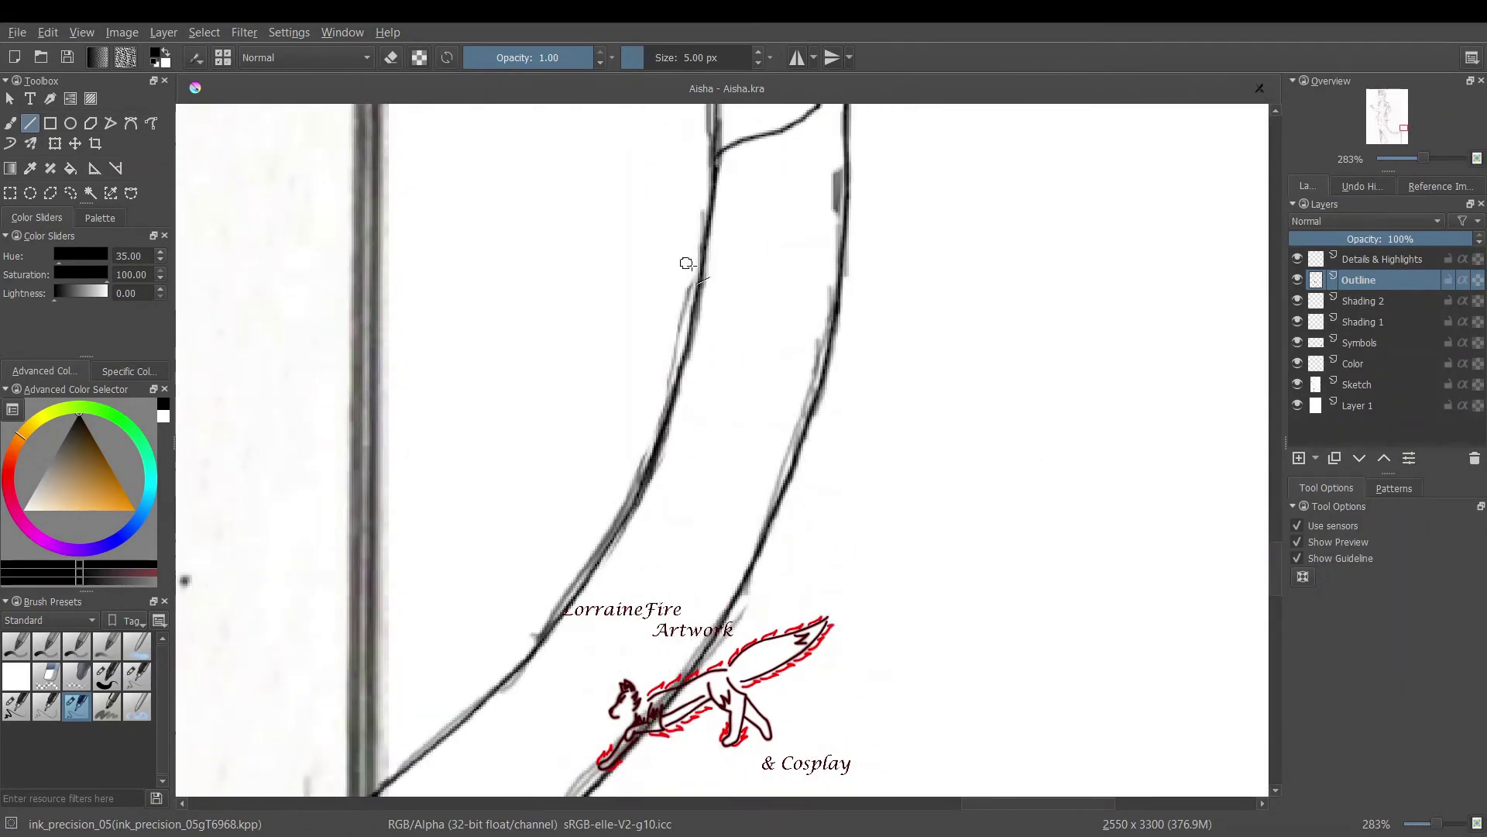
drag(784, 219, 795, 213)
drag(705, 268, 785, 235)
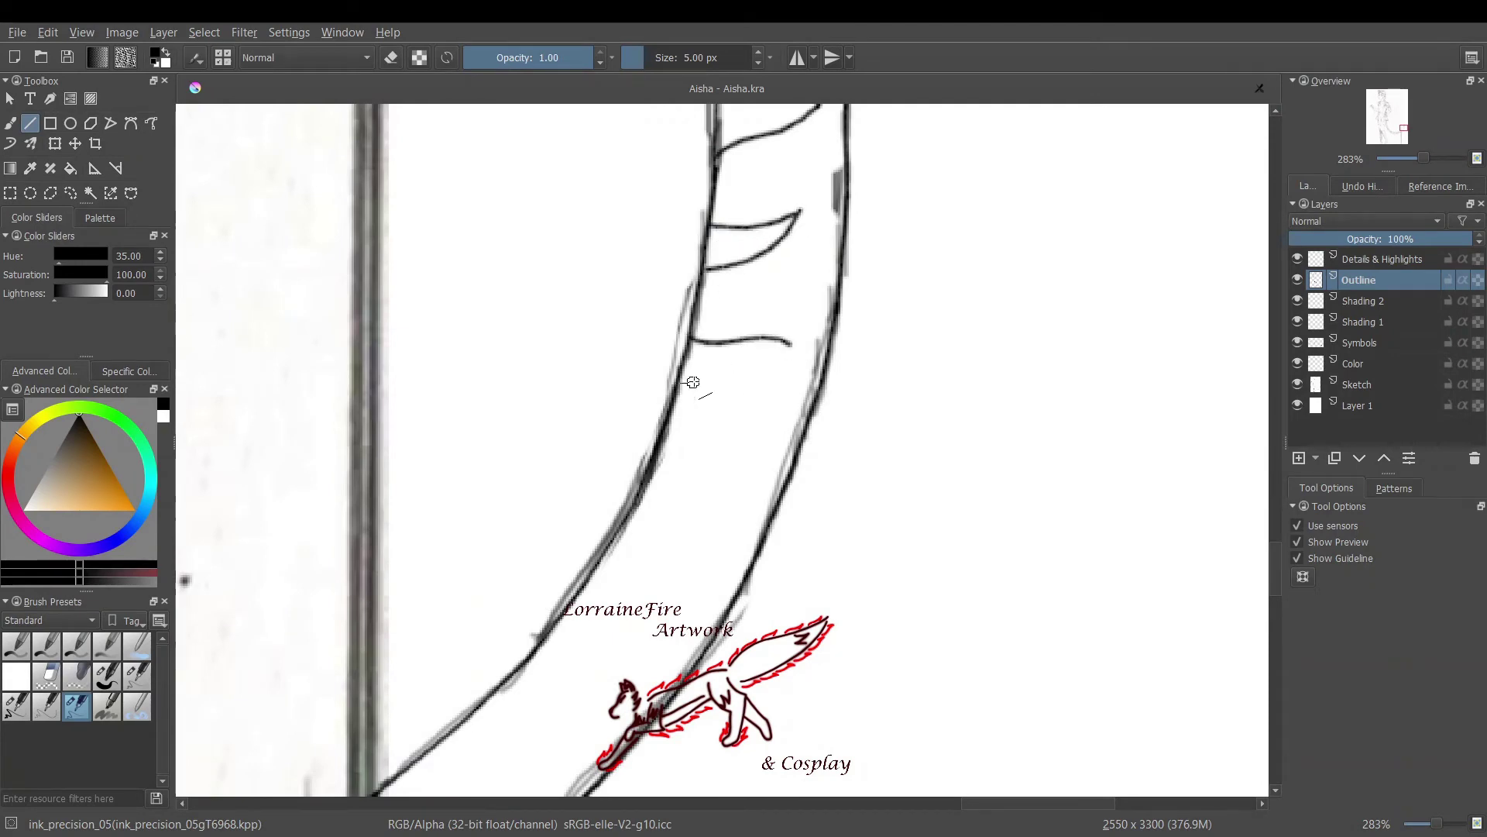
drag(677, 383, 798, 366)
drag(656, 443, 769, 466)
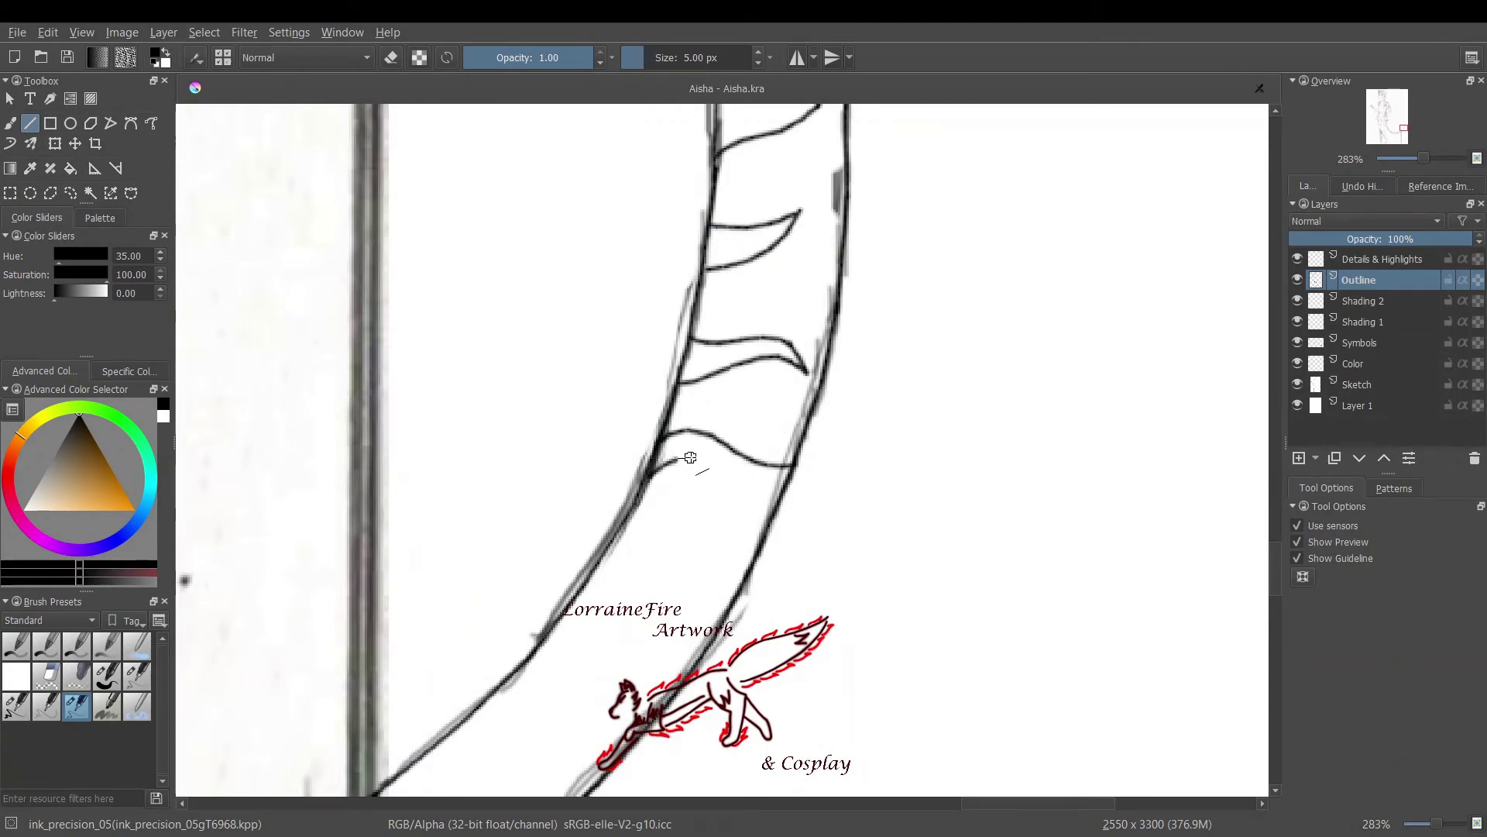
Ink the remaining pointed stripes along the tail's bend between the paper's edge and the wavy band
scroll(1280, 596, down, 5)
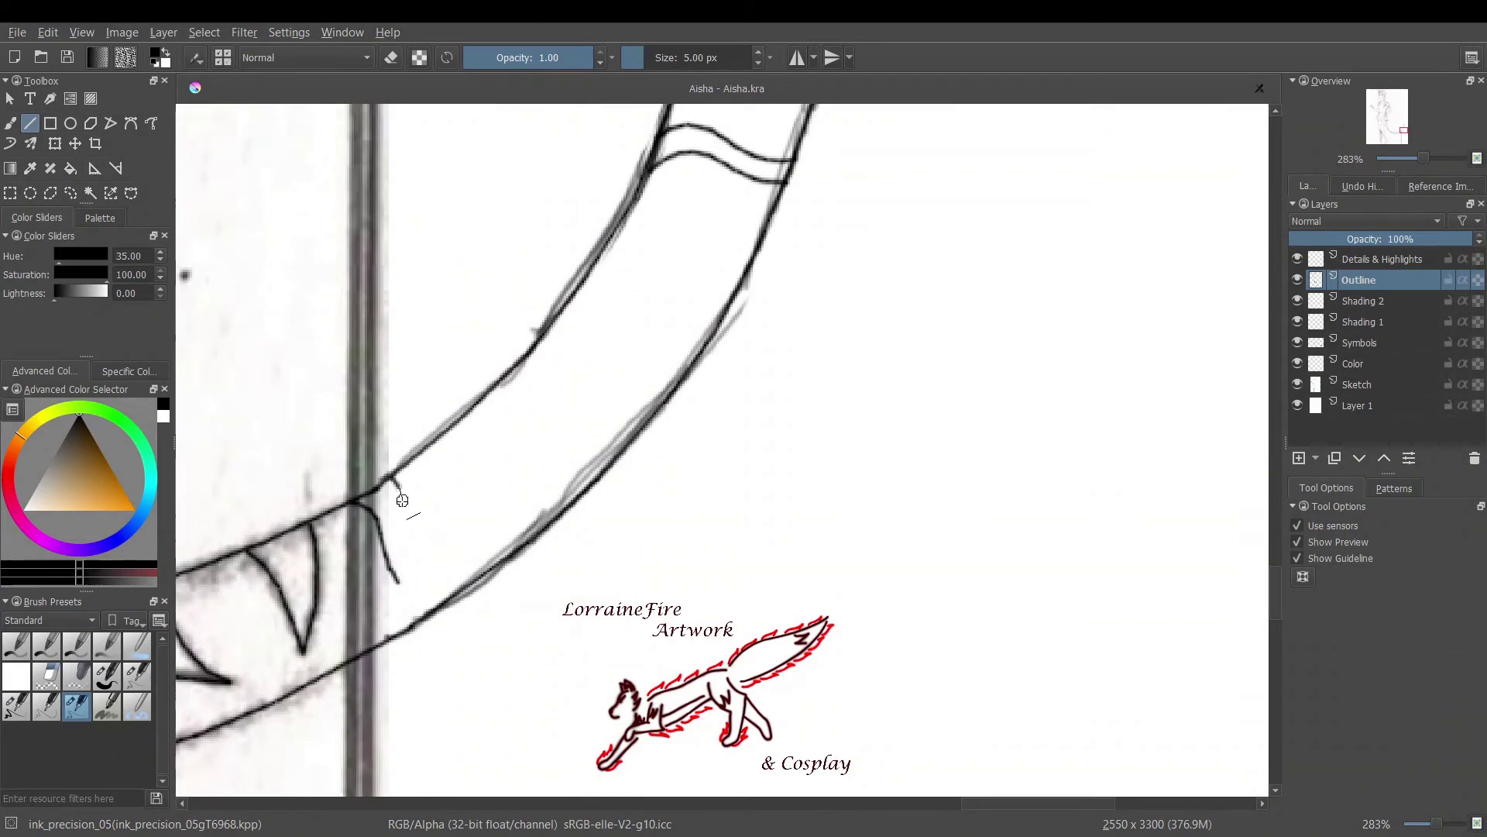
drag(431, 447, 474, 485)
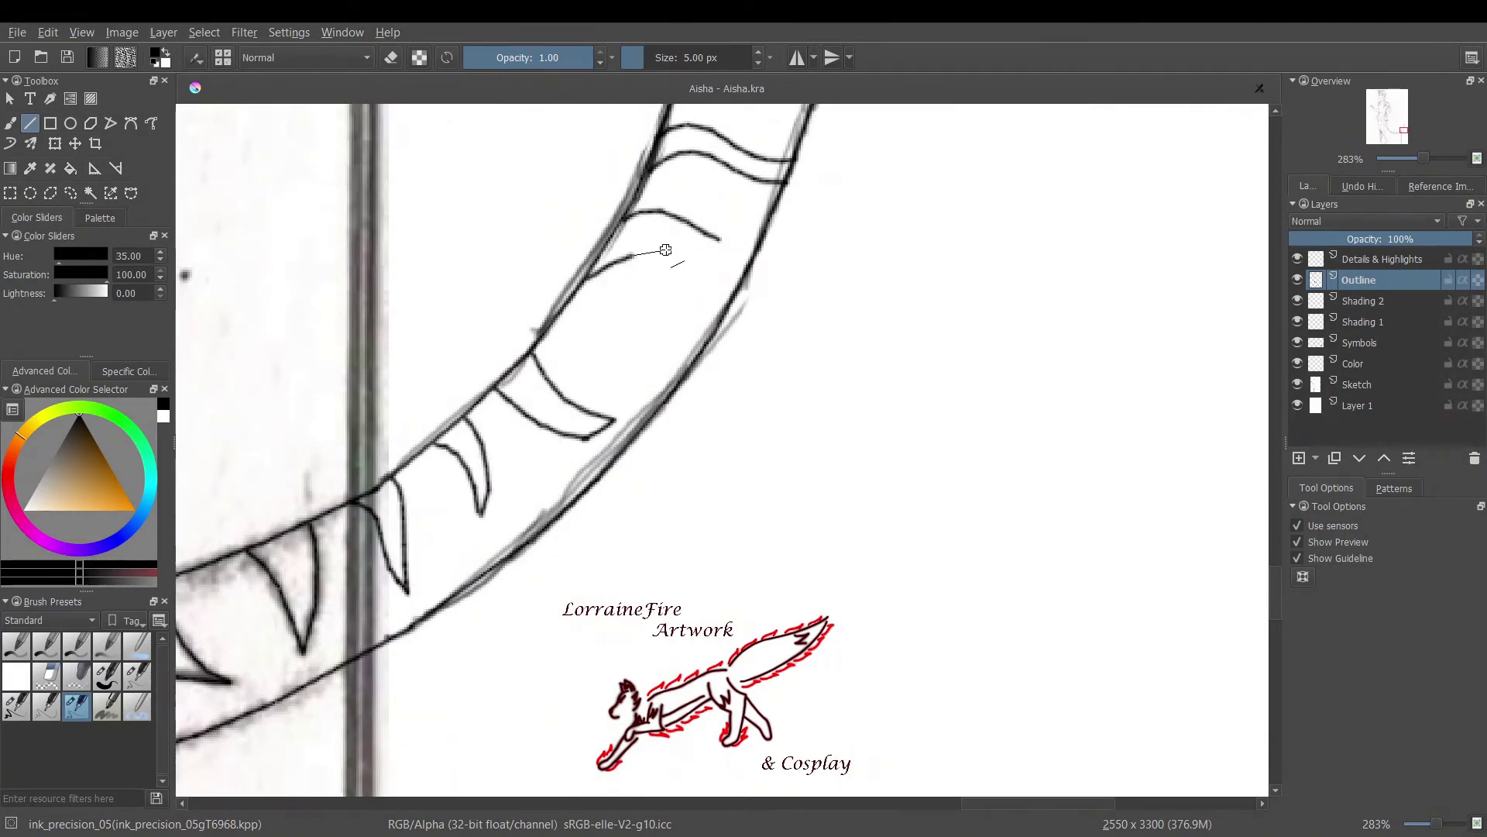
drag(666, 250, 736, 272)
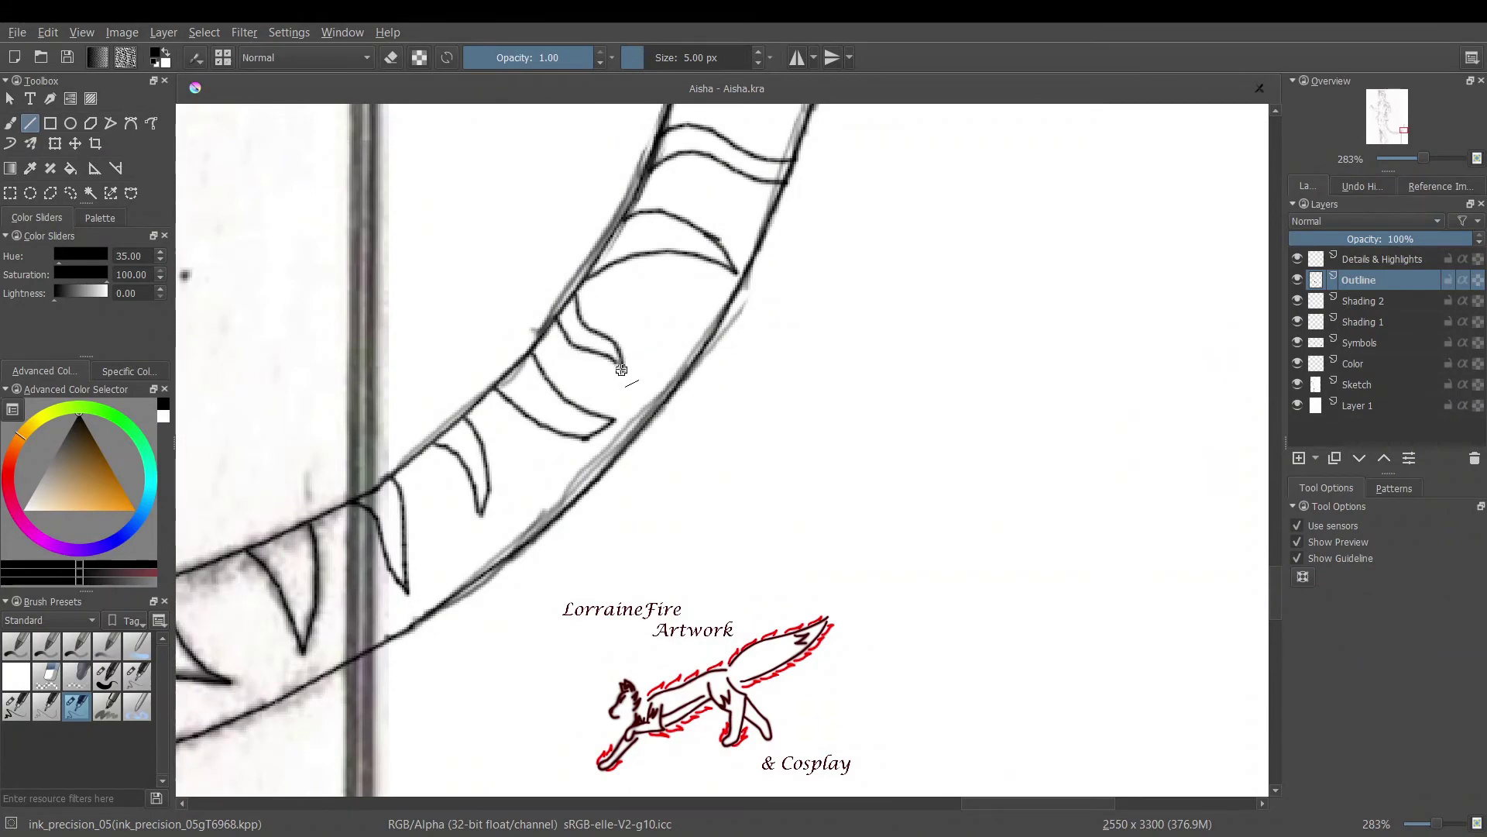
Ink the straight boot's outer edge and lacing panel edges, and the bent boot's front and back edges below its top
scroll(621, 369, down, 5)
scroll(441, 164, up, 3)
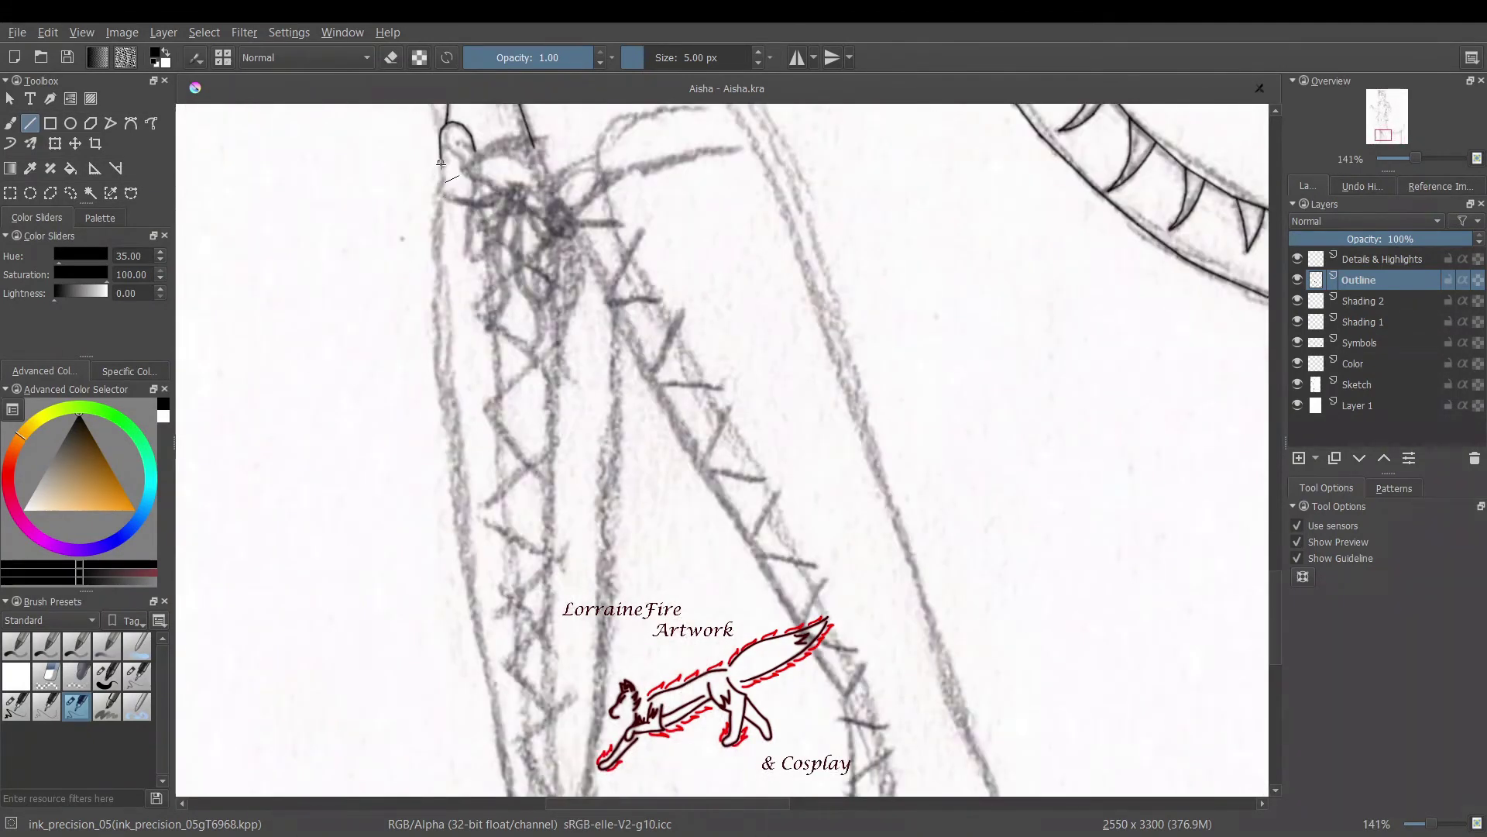
mouse_move(441, 164)
mouse_down()
mouse_move(459, 511)
mouse_move(510, 791)
mouse_up()
drag(474, 144, 531, 751)
mouse_move(533, 147)
mouse_down()
mouse_move(552, 192)
mouse_move(553, 760)
mouse_up()
mouse_move(553, 190)
mouse_down()
mouse_move(844, 692)
mouse_move(863, 788)
mouse_up()
drag(743, 122, 911, 553)
drag(616, 118, 601, 144)
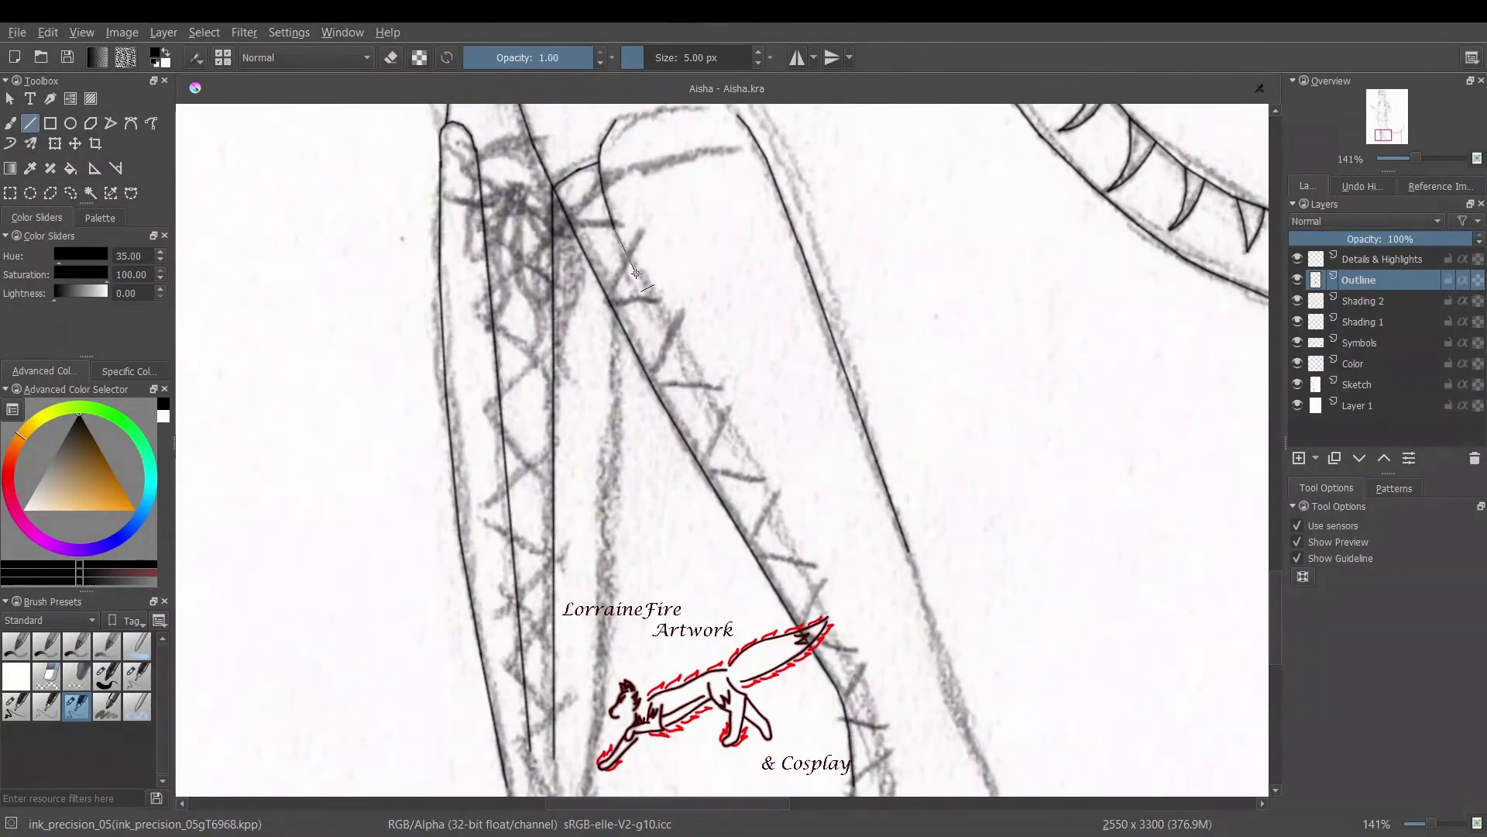
Ink the bent boot's second lacing edge, the straight boot's inner edge and the boots' top edges
drag(636, 273, 870, 715)
drag(624, 310, 598, 746)
drag(1276, 612, 1275, 581)
drag(612, 267, 717, 246)
Ink the straight boot's ankle, foot and sole, bringing its lacing panel edges together in a point above the toe
scroll(717, 246, down, 10)
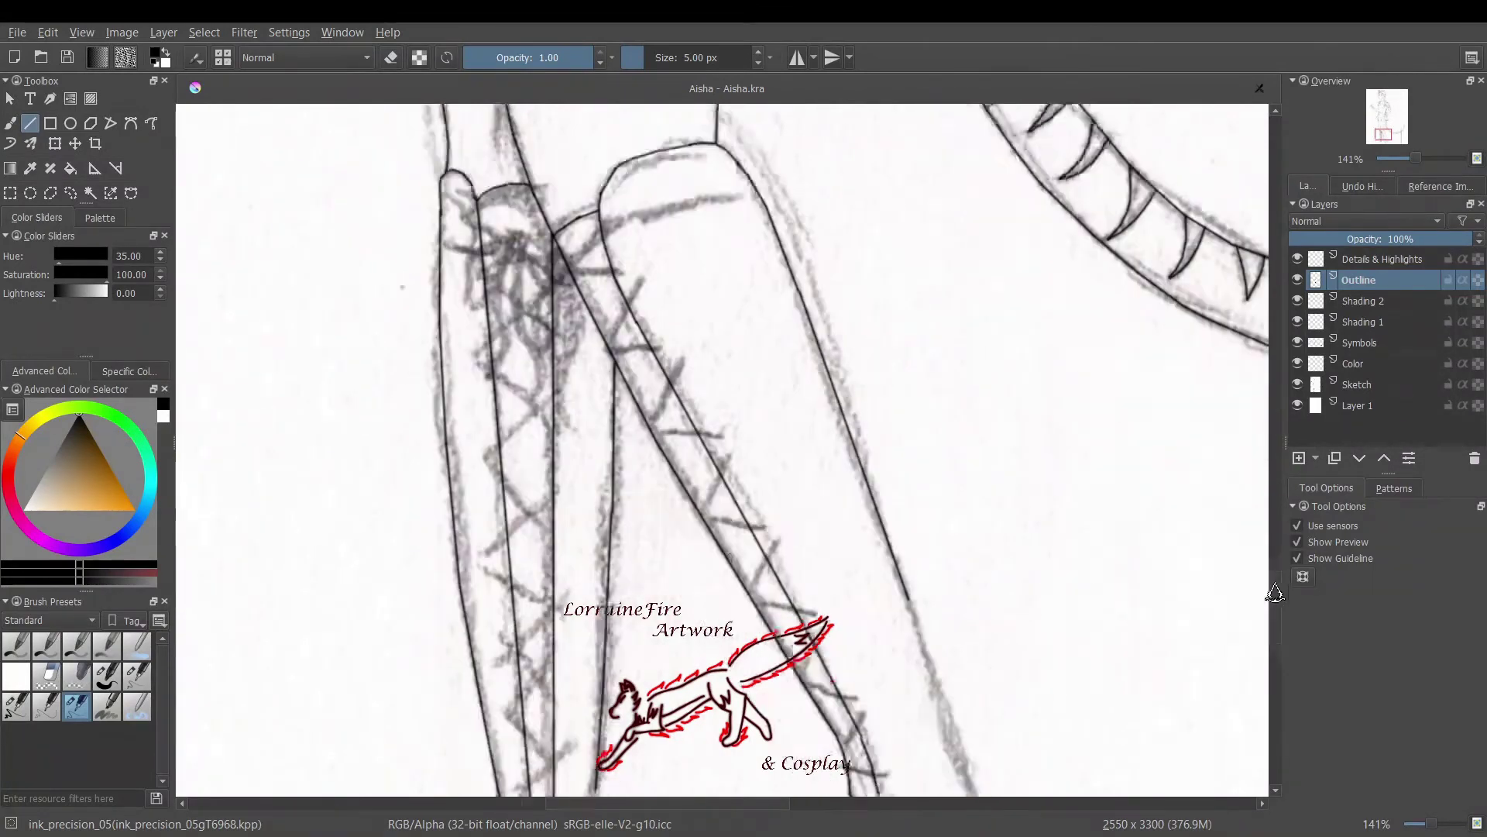
mouse_move(508, 490)
mouse_down()
mouse_move(482, 671)
mouse_move(578, 713)
mouse_move(608, 670)
mouse_move(594, 448)
mouse_up()
drag(545, 644, 555, 470)
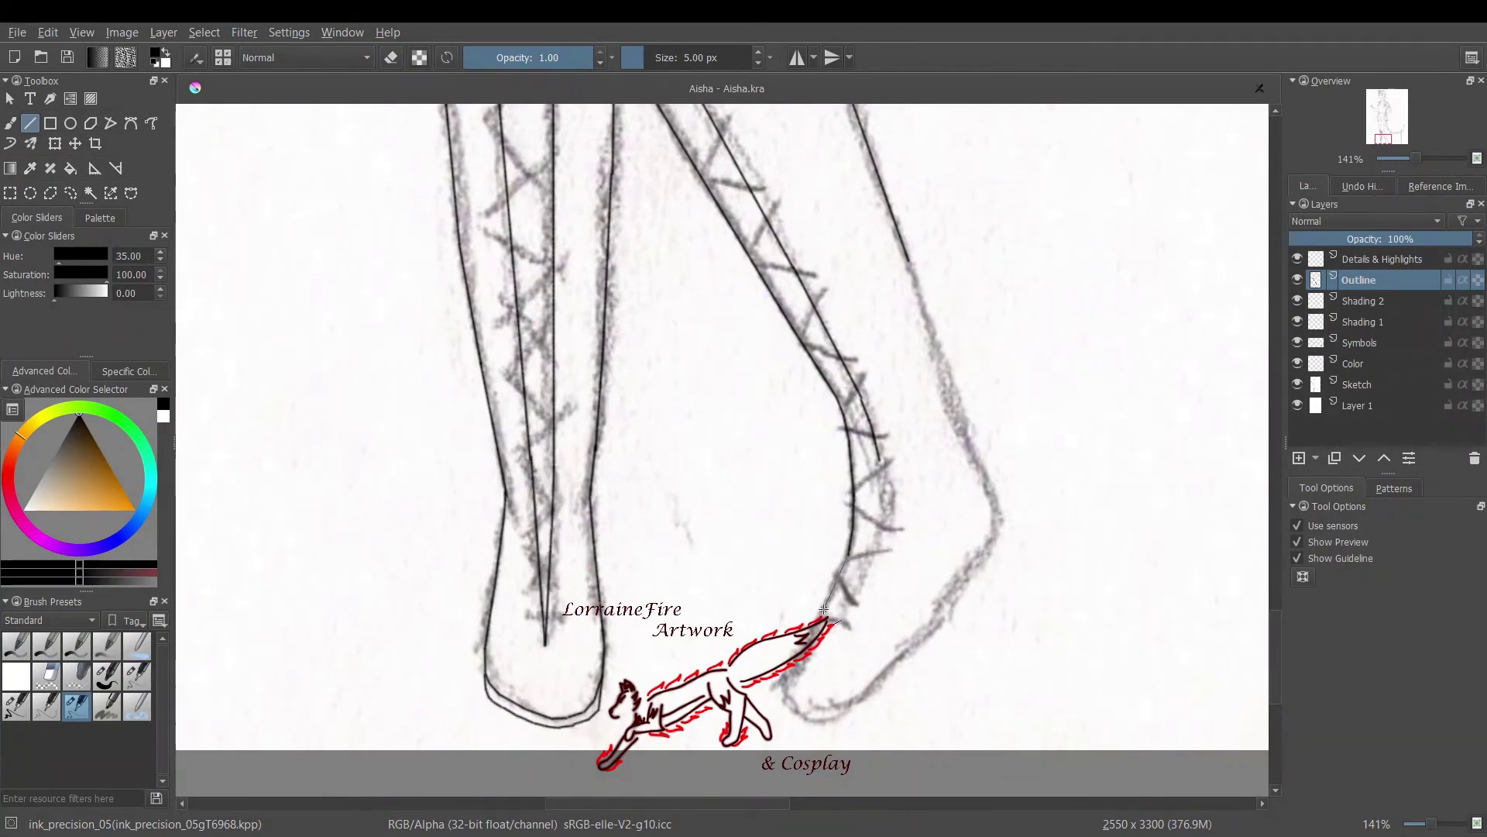
Ink the bent boot's toe and the underside of its foot up to the heel
drag(824, 610, 824, 616)
drag(825, 615, 787, 676)
mouse_move(786, 676)
mouse_down()
mouse_move(791, 705)
mouse_move(978, 570)
mouse_move(981, 478)
mouse_up()
key(plus)
scroll(593, 359, right, 5)
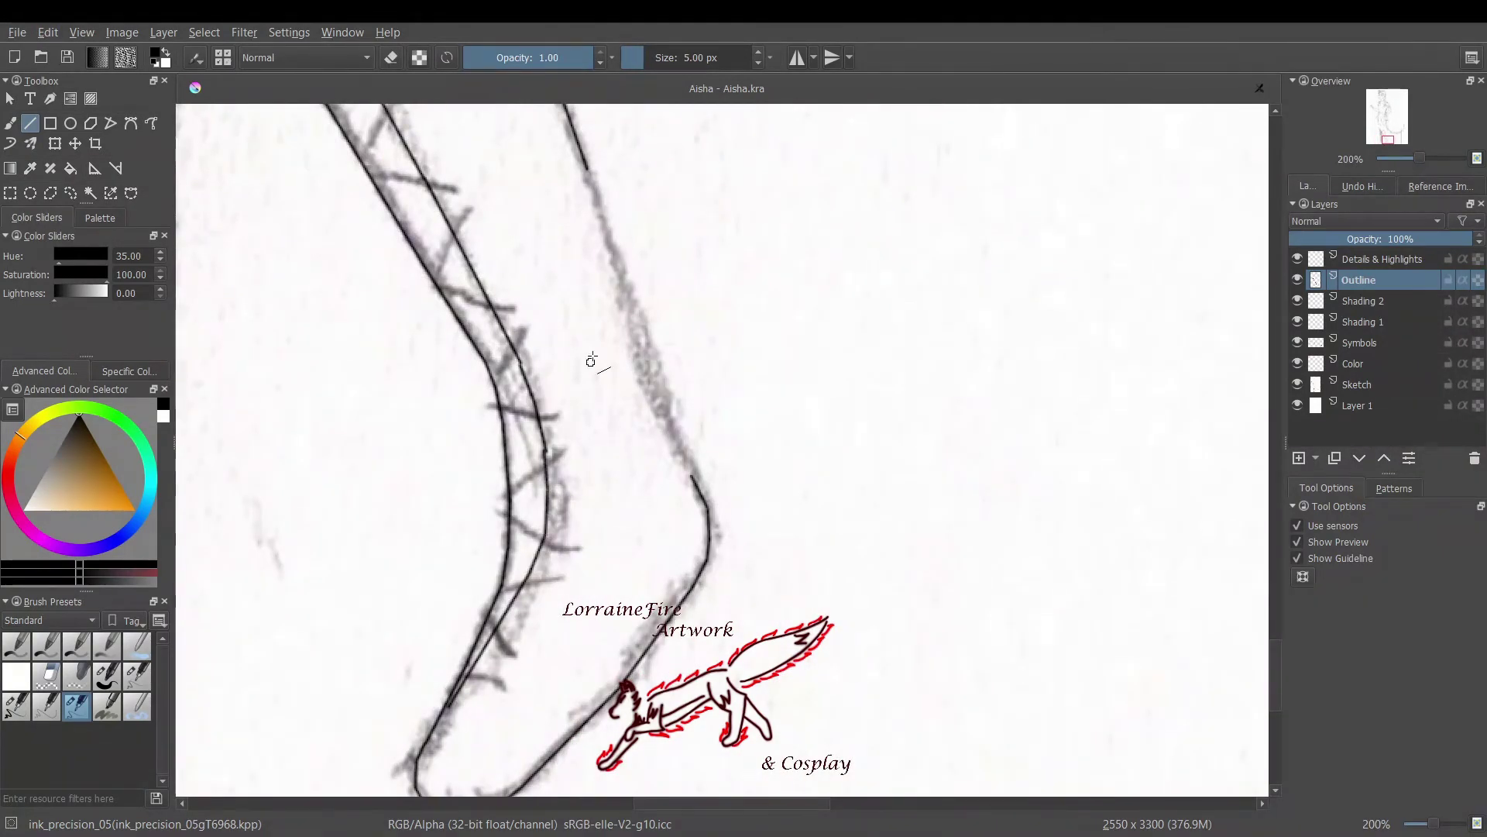
Ink the bent boot's sole and heel with three small tread notches, and erase the sole line across the notch openings
drag(468, 667, 728, 384)
drag(729, 384, 709, 340)
drag(680, 471, 682, 468)
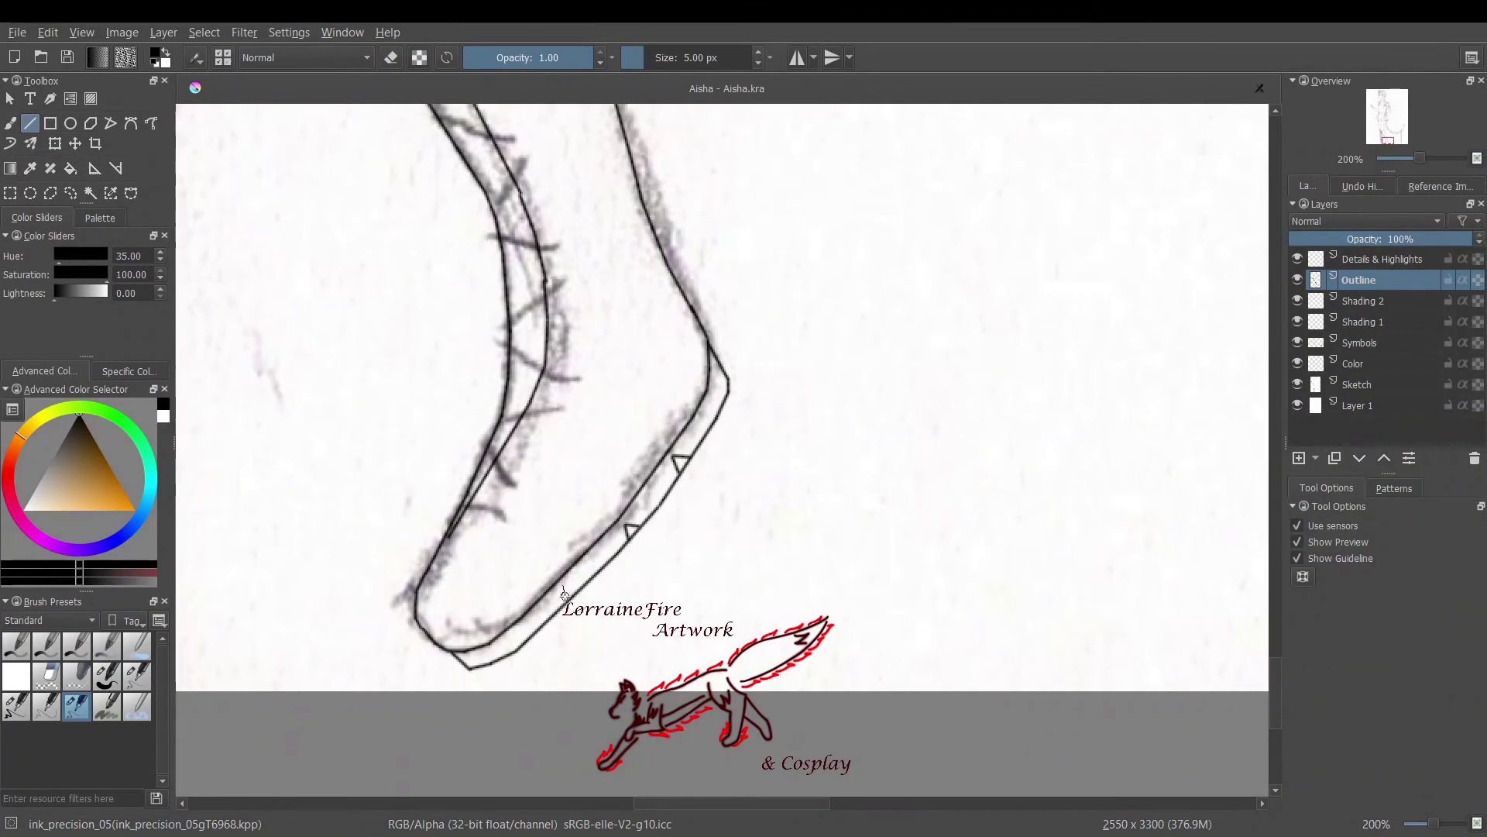
key(slash)
key(b)
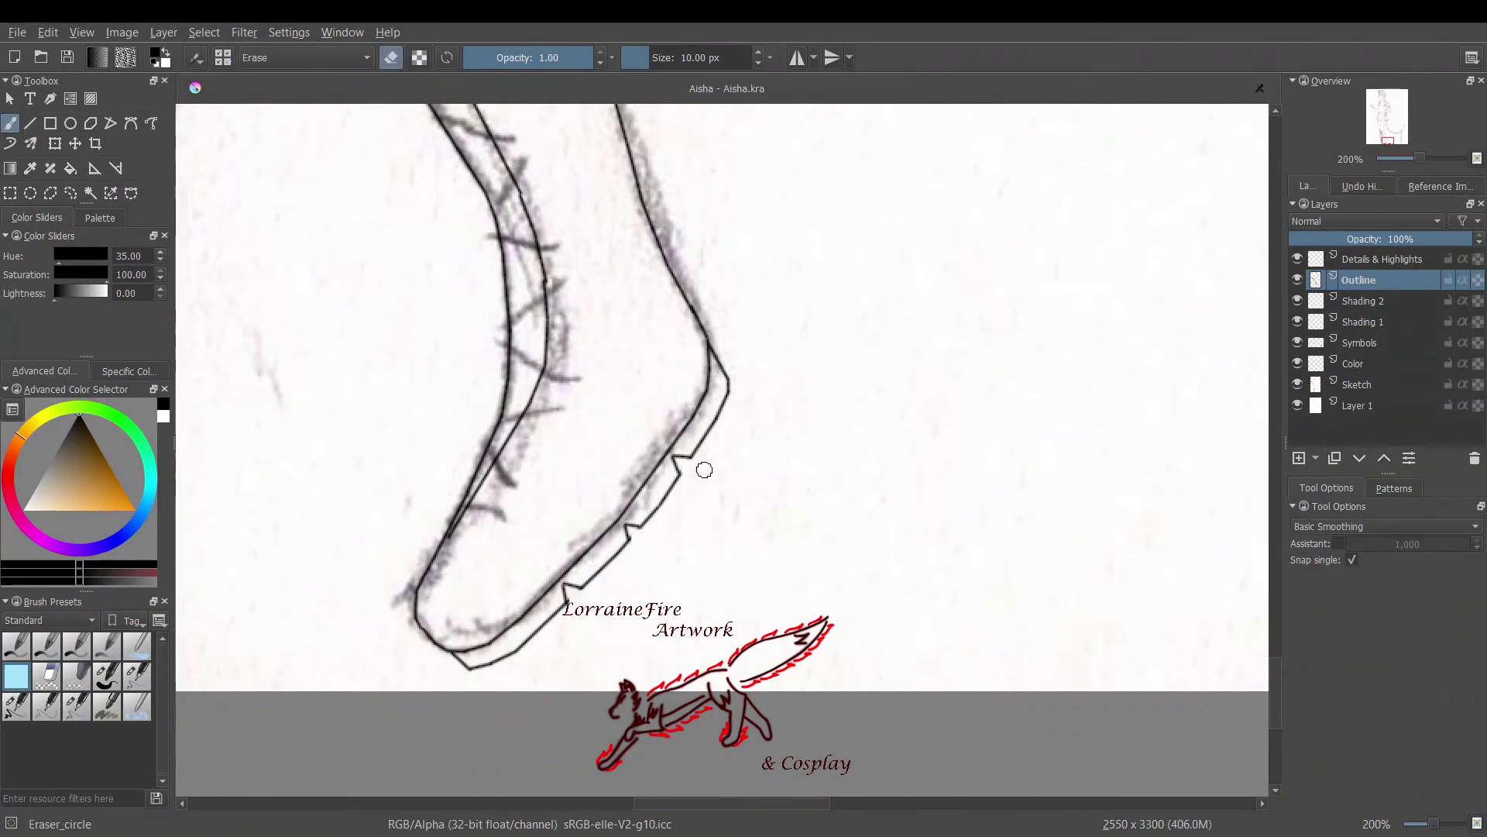
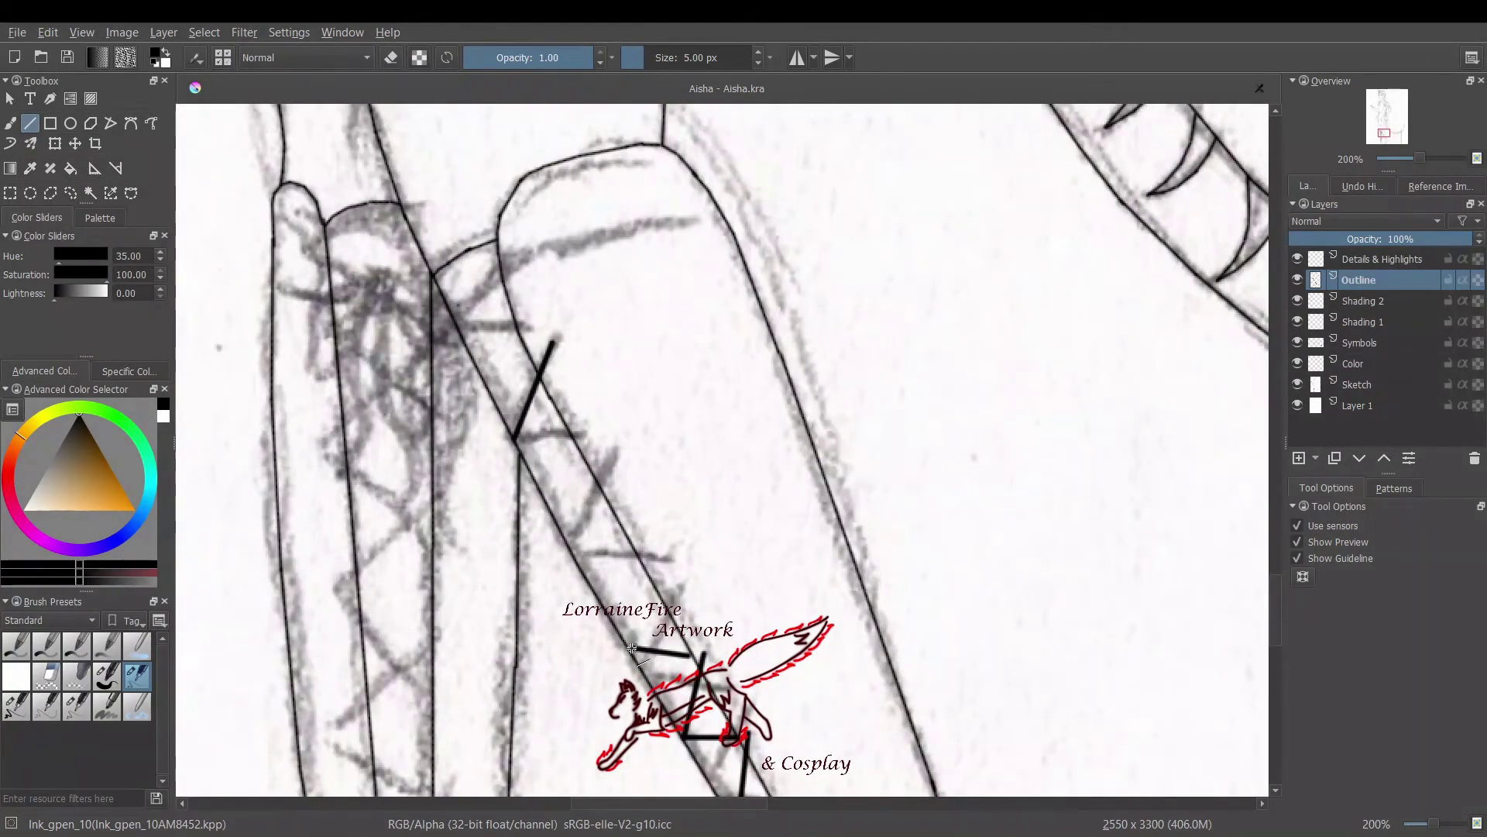
Ink the upper zigzag laces of the bent boot and the lace wrapping around its top with a 5 px pen
drag(631, 648, 651, 553)
mouse_move(651, 553)
mouse_down()
mouse_move(569, 553)
mouse_move(605, 457)
mouse_up()
drag(605, 457, 515, 442)
mouse_move(521, 338)
mouse_down()
mouse_move(459, 333)
mouse_move(664, 220)
mouse_up()
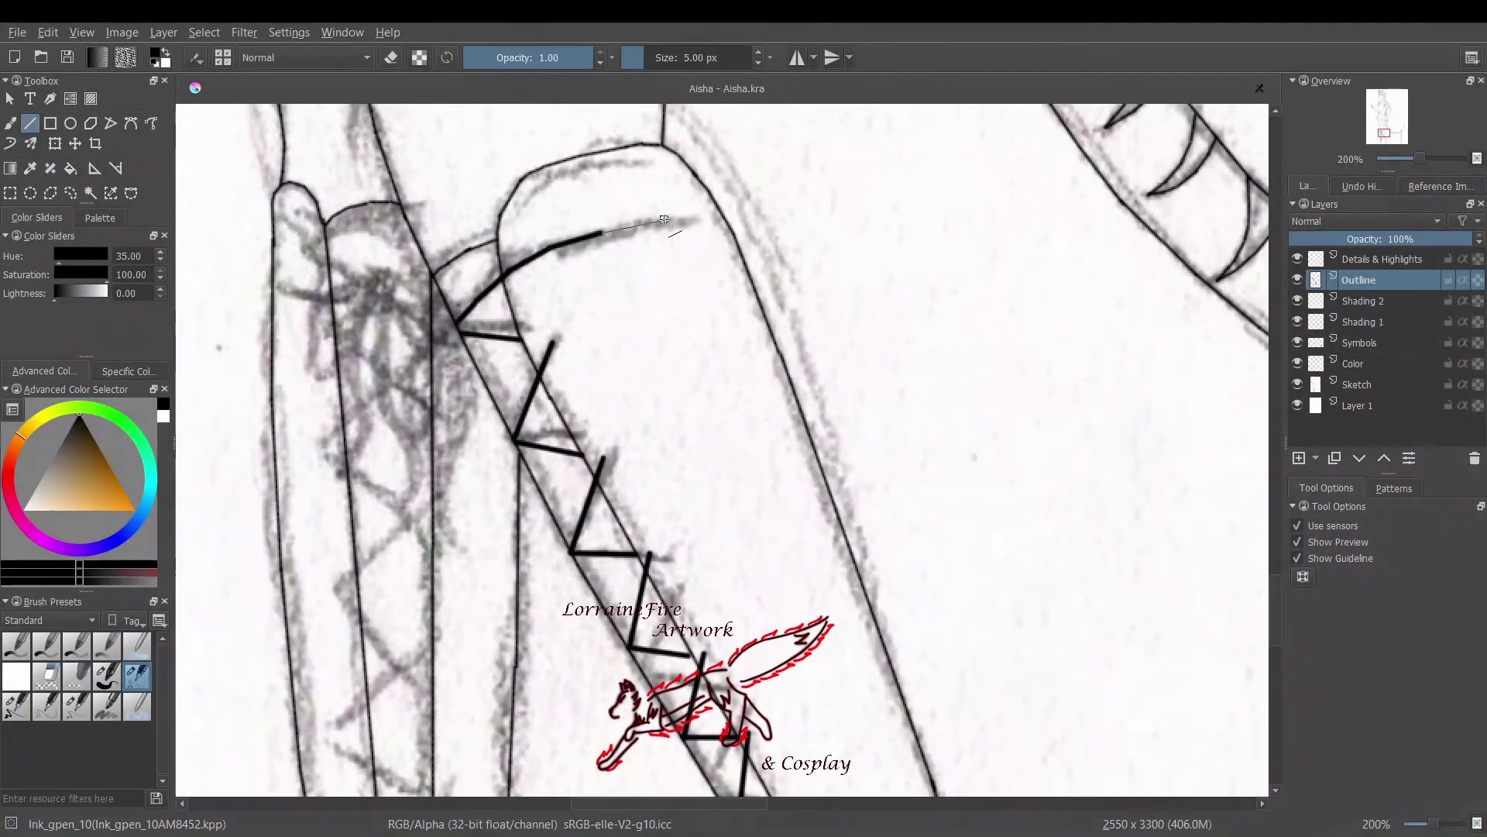
Ink the crossed laces on the straight boot from just above the toe up past the ankle
scroll(664, 220, down, 5)
drag(409, 617, 434, 617)
mouse_move(421, 604)
mouse_down()
mouse_move(422, 640)
mouse_move(421, 603)
mouse_up()
mouse_move(431, 583)
mouse_down()
mouse_move(421, 603)
mouse_move(438, 540)
mouse_move(413, 570)
mouse_up()
mouse_move(445, 471)
mouse_down()
mouse_move(409, 528)
mouse_move(427, 540)
mouse_up()
mouse_move(443, 425)
mouse_down()
mouse_move(418, 459)
mouse_move(429, 477)
mouse_up()
drag(443, 364, 406, 421)
drag(392, 361, 424, 424)
drag(443, 290, 396, 357)
drag(434, 360, 386, 287)
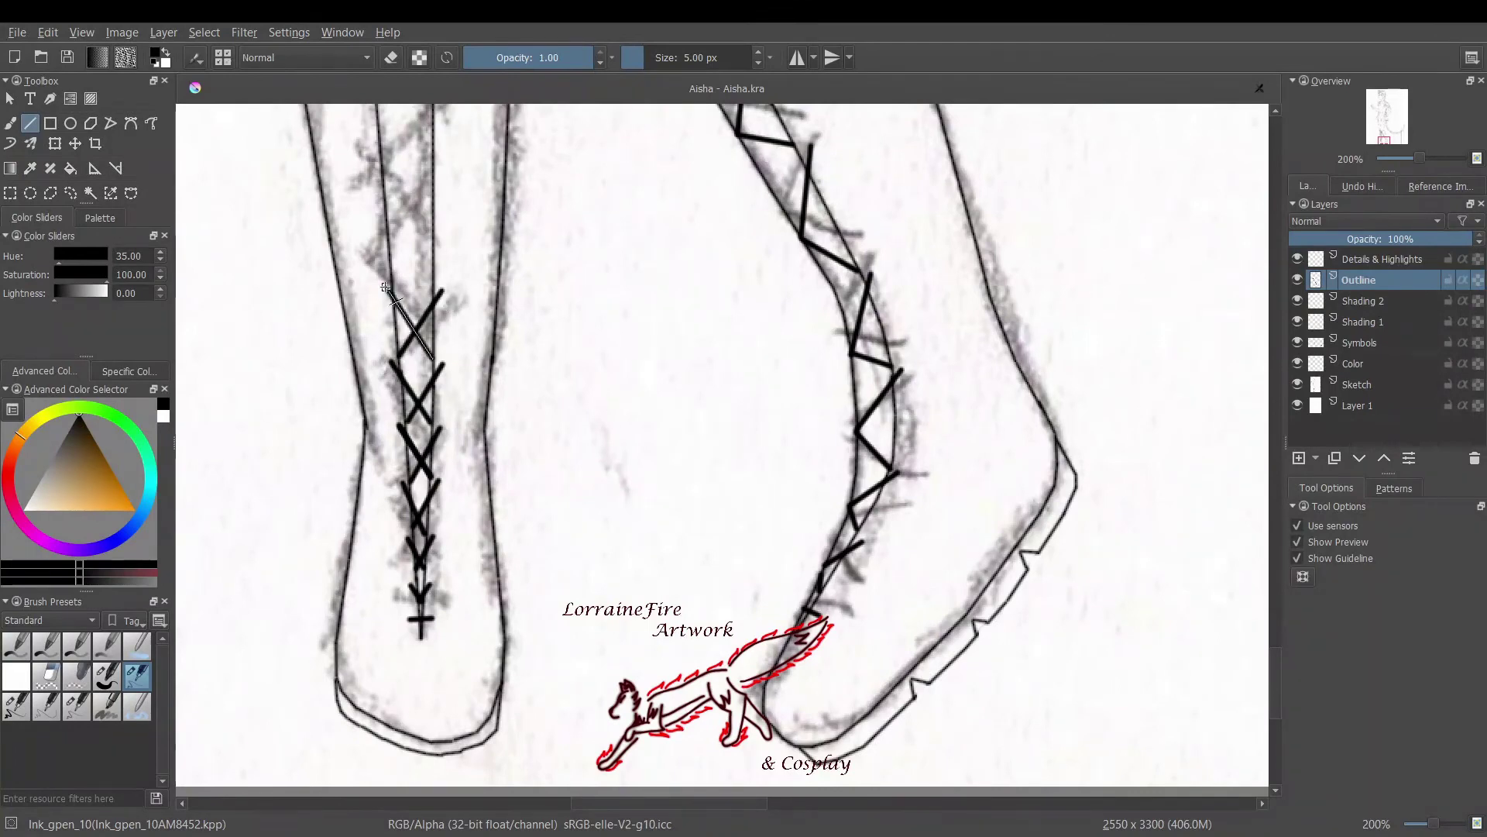
Continue the crossed laces up the straight boot's shaft along the lacing panel
scroll(386, 287, up, 5)
drag(445, 675, 390, 757)
drag(378, 673, 432, 759)
drag(443, 584, 382, 670)
mouse_move(434, 673)
mouse_down()
mouse_move(370, 583)
mouse_move(444, 484)
mouse_up()
drag(433, 581, 360, 474)
drag(364, 473, 446, 375)
drag(434, 480, 345, 370)
drag(355, 363, 446, 277)
drag(423, 355, 429, 363)
drag(343, 263, 430, 360)
Ink the topmost lace crossings and the bow at the top of the straight boot
scroll(430, 360, up, 5)
drag(347, 606, 444, 526)
mouse_move(431, 620)
mouse_down()
mouse_move(339, 514)
mouse_move(444, 431)
mouse_up()
mouse_move(434, 515)
mouse_down()
mouse_move(318, 419)
mouse_move(446, 434)
mouse_move(374, 446)
mouse_move(344, 627)
mouse_move(457, 465)
mouse_move(442, 724)
mouse_up()
Hide the Sketch layer and view the whole inked figure
key(b)
key(minus)
key(minus)
key(minus)
key(minus)
key(minus)
click(1296, 384)
key(minus)
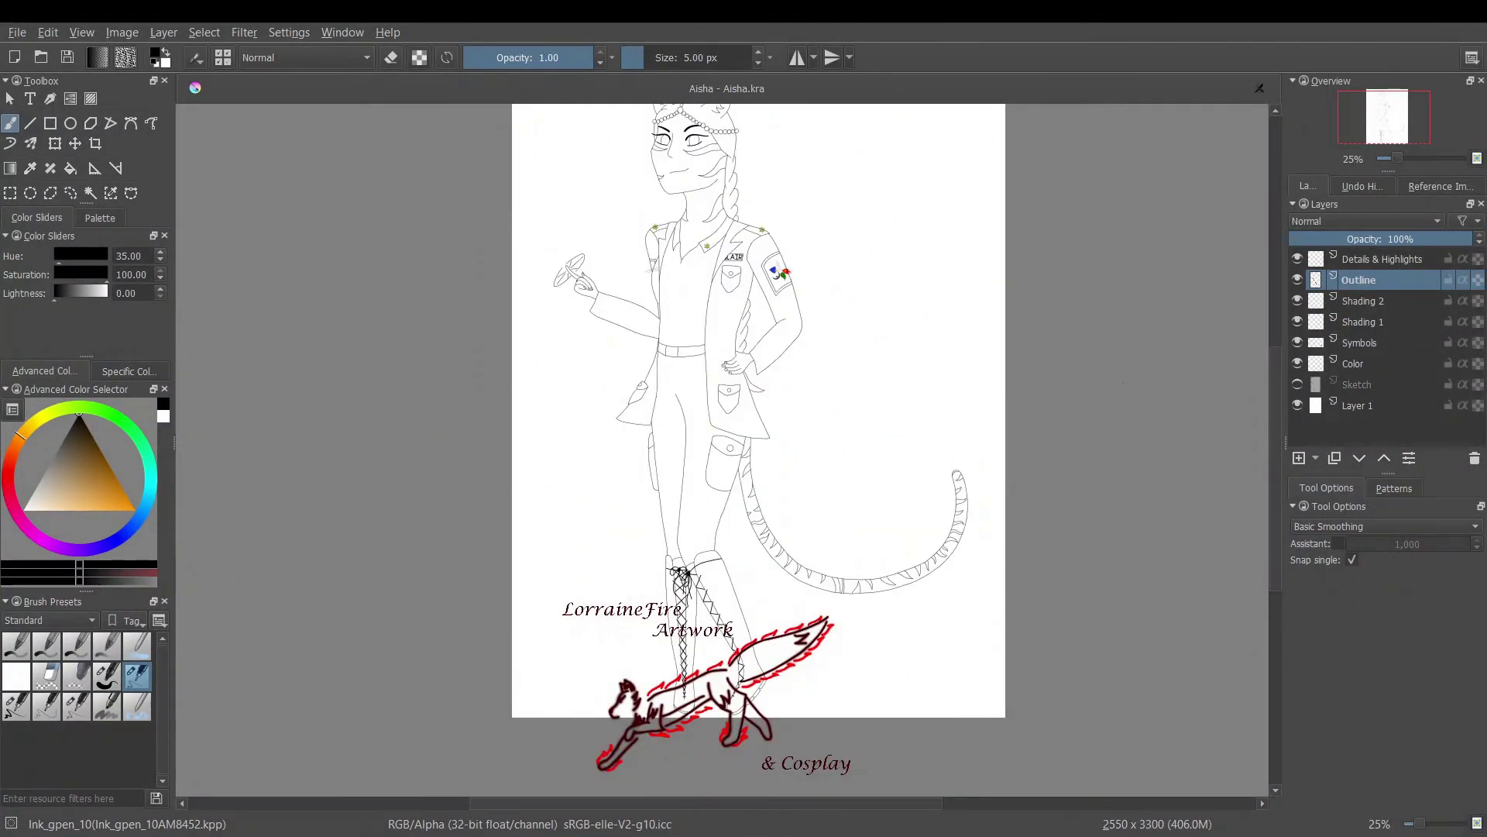
On the Symbols layer, erase the parts of the swirl symbol overlapping the jacket beside the sleeve with a 10 px eraser
click(1361, 342)
key(e)
key(plus)
key(plus)
key(plus)
key(plus)
key(plus)
key(plus)
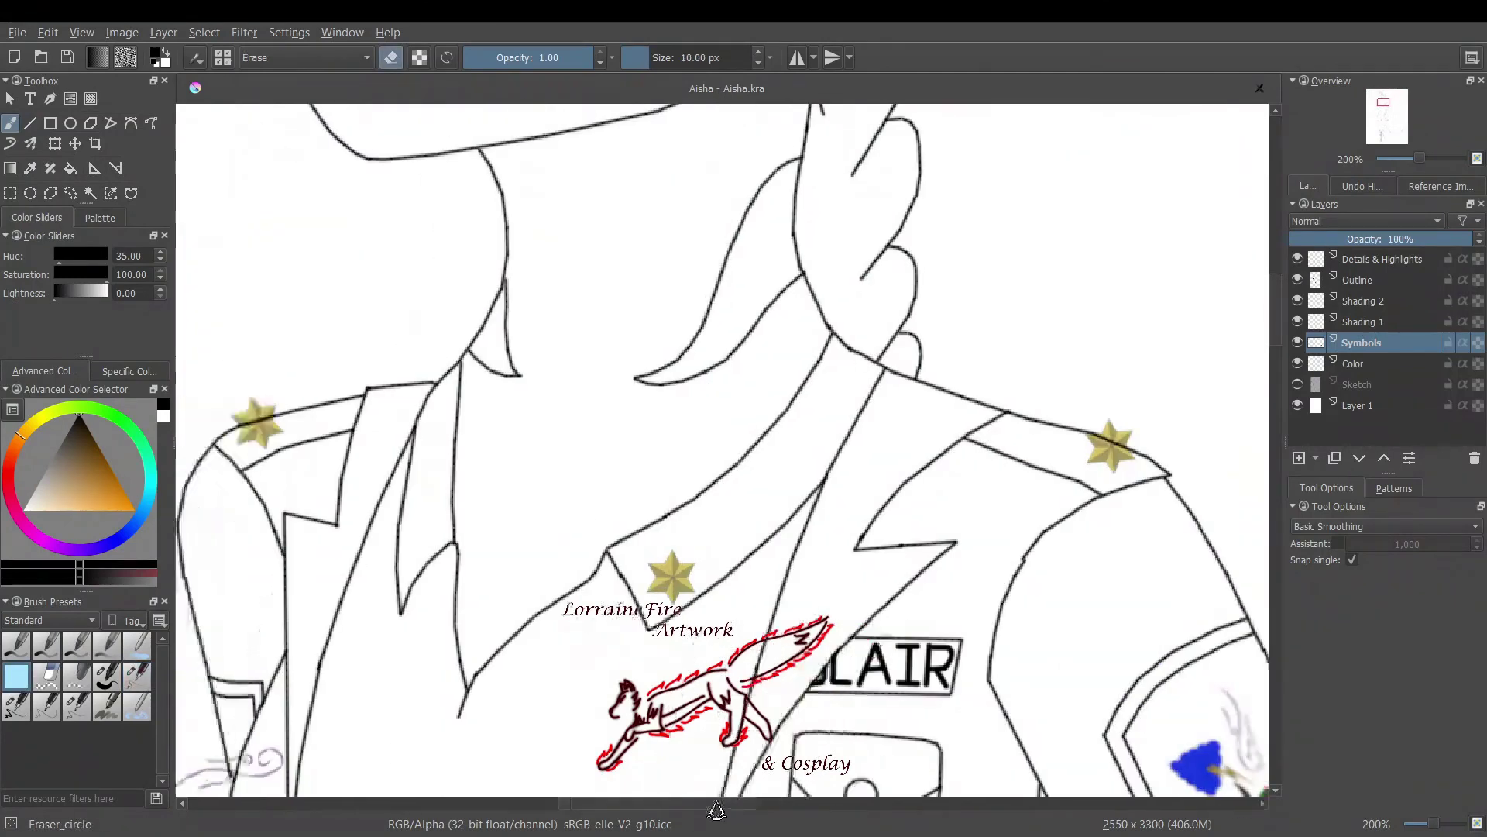
drag(716, 810, 650, 809)
scroll(925, 384, down, 5)
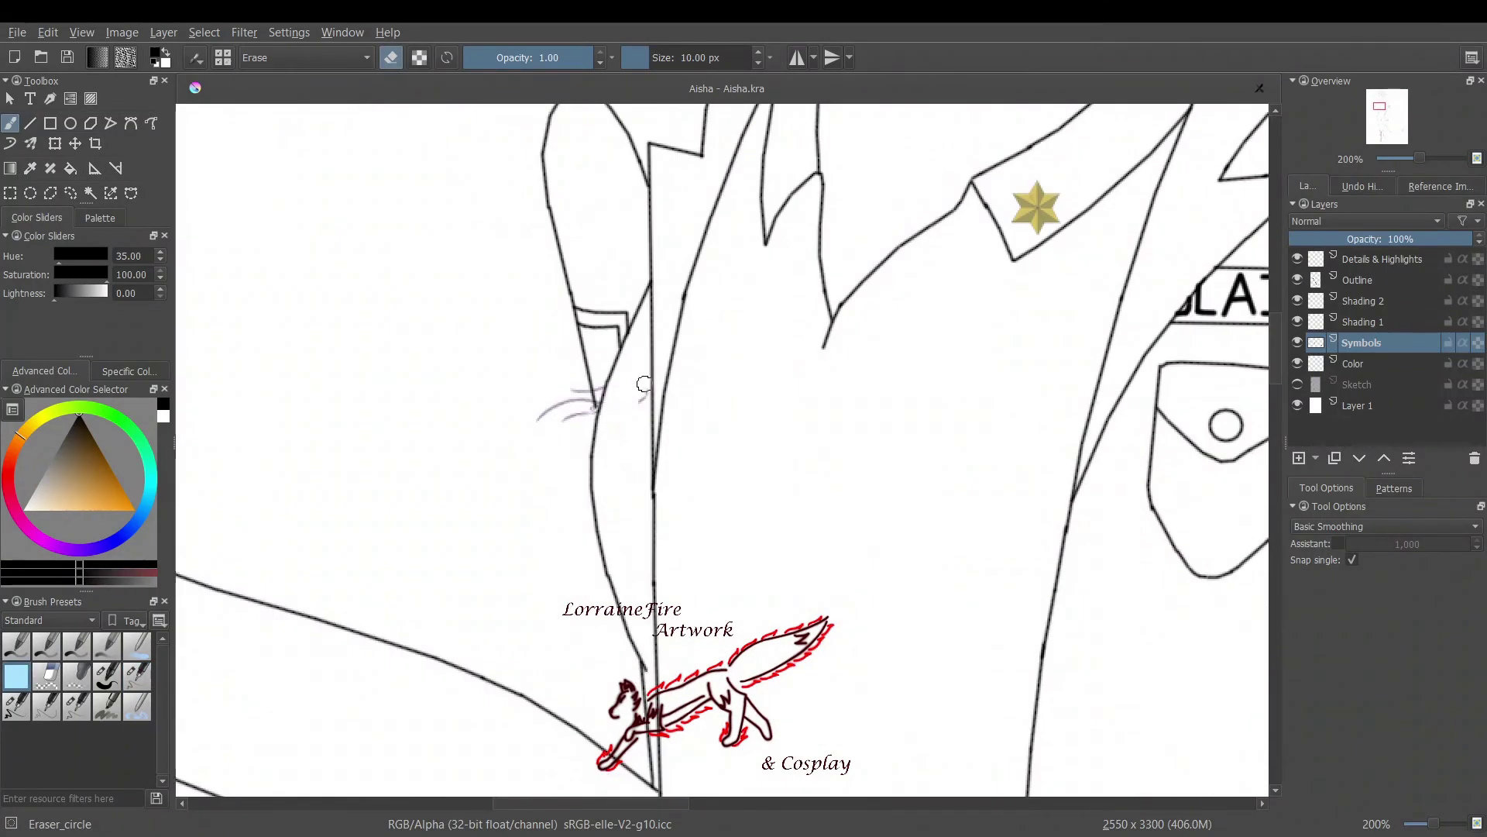
key(slash)
key(Page_Up)
key(Page_Up)
key(Page_Up)
click(1298, 342)
click(1361, 343)
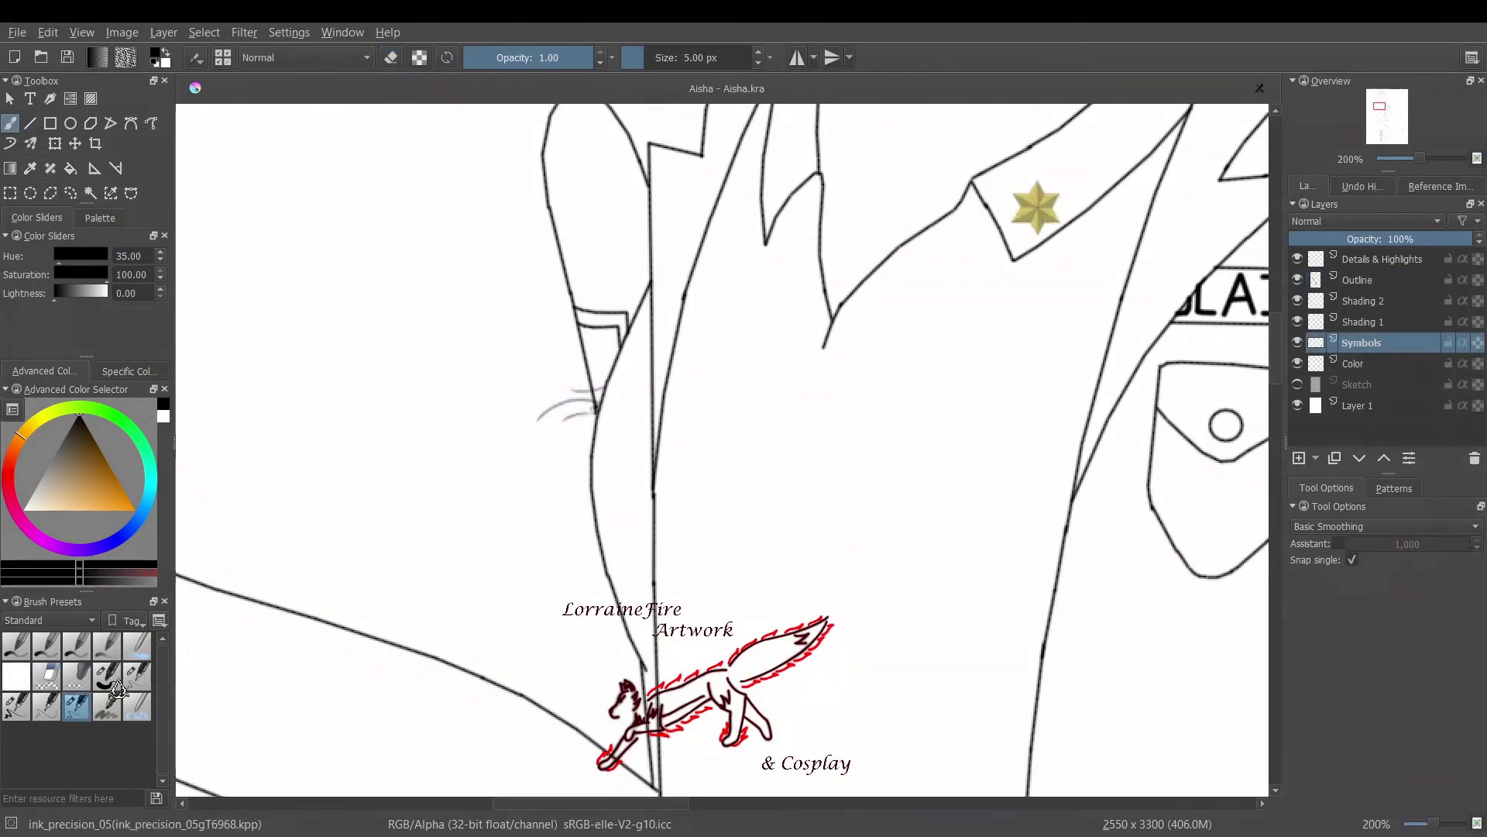
Hide the white background layer and erase the part of the red flame symbol extending beyond the sleeve's outline
key(e)
drag(651, 809, 823, 809)
click(1298, 405)
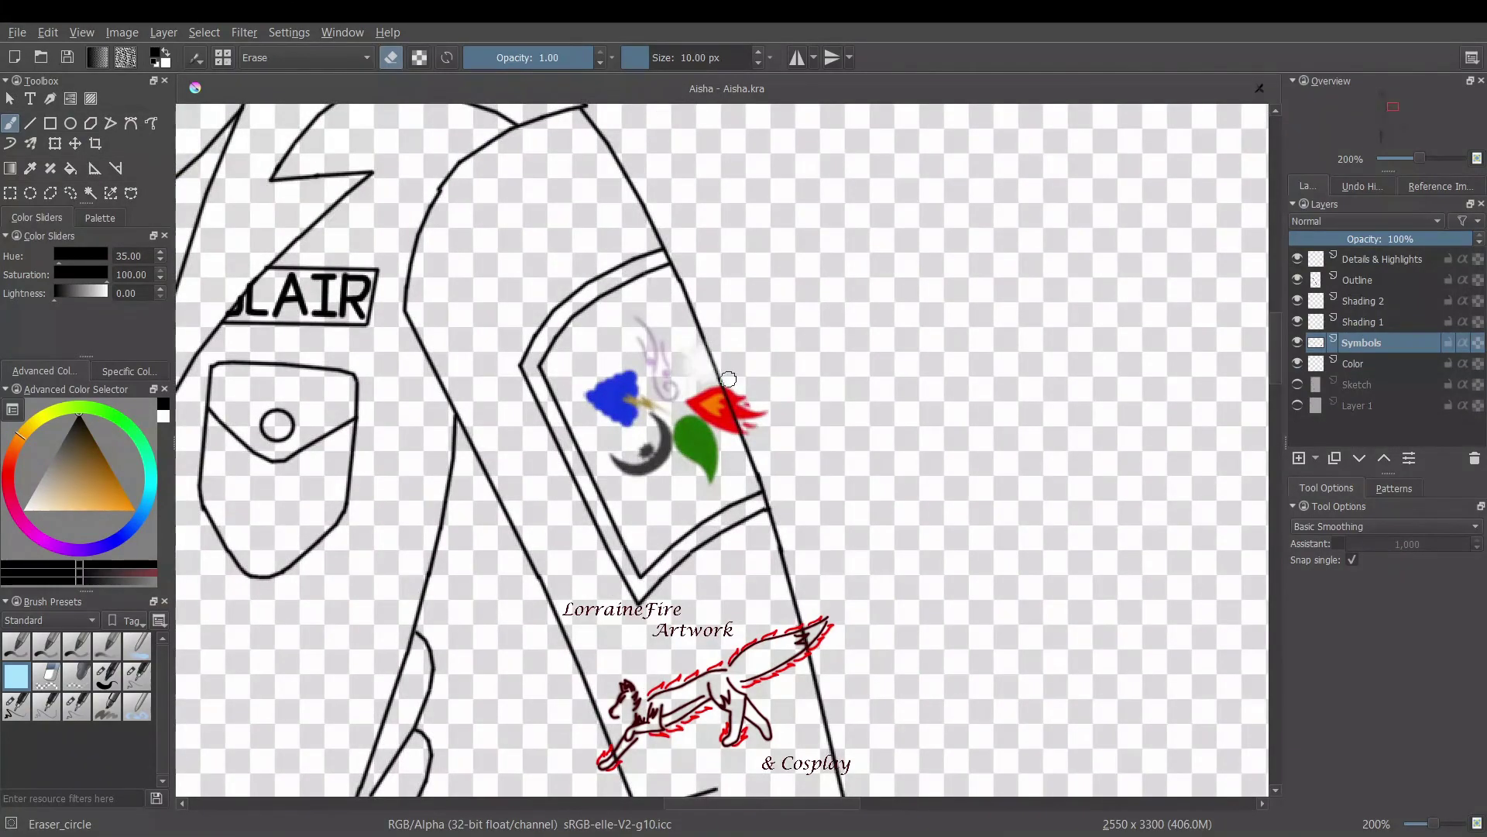
mouse_move(727, 373)
mouse_down()
mouse_move(756, 445)
mouse_move(749, 427)
mouse_up()
scroll(720, 450, up, 3)
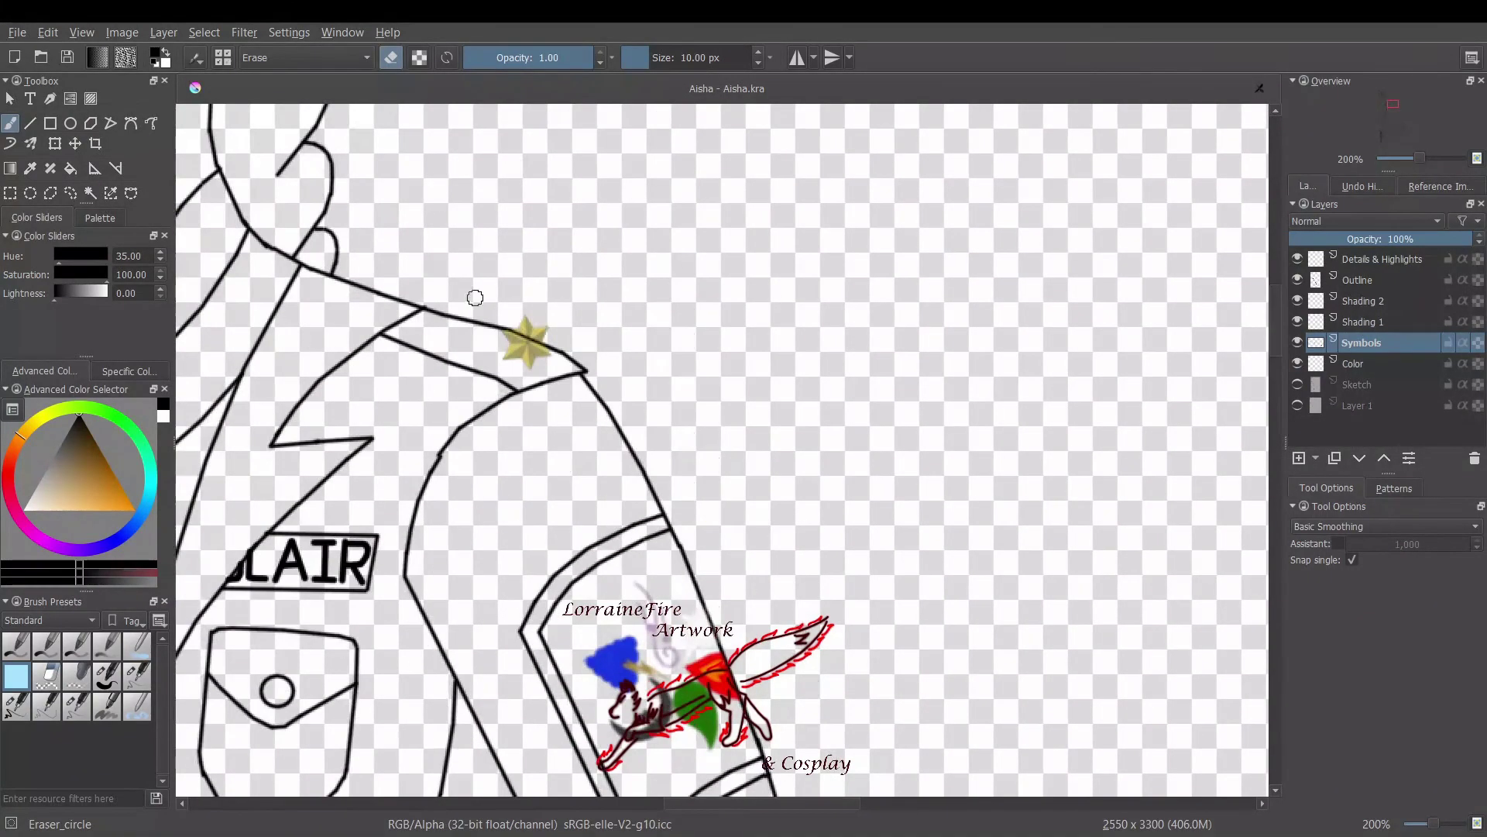
On the Outline layer, erase the uneven stretch of the hip edge below the belt and replace it with a straight 5 px line
scroll(721, 449, down, 5)
scroll(763, 449, down, 2)
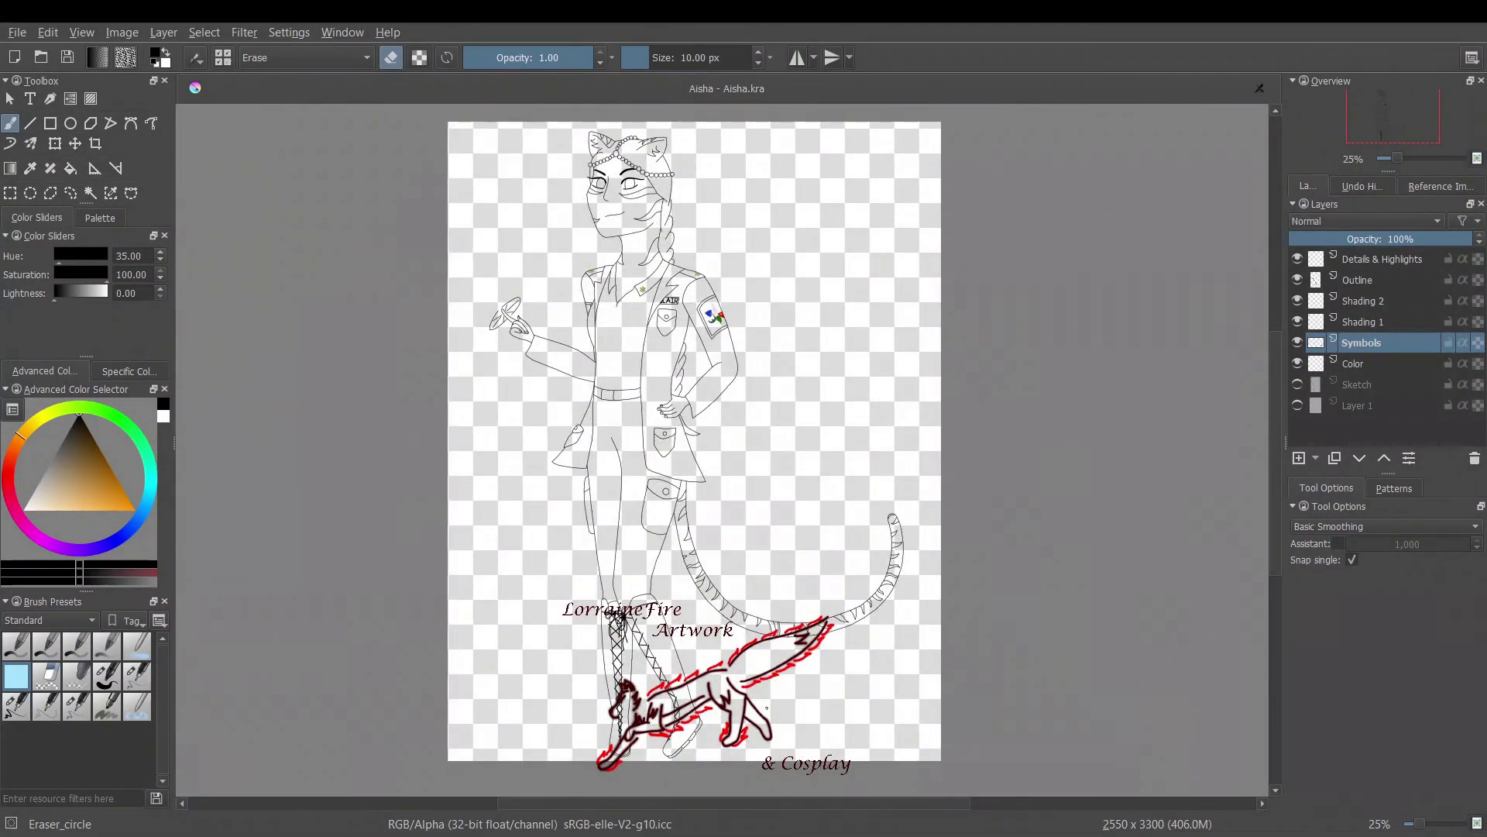
scroll(688, 423, up, 5)
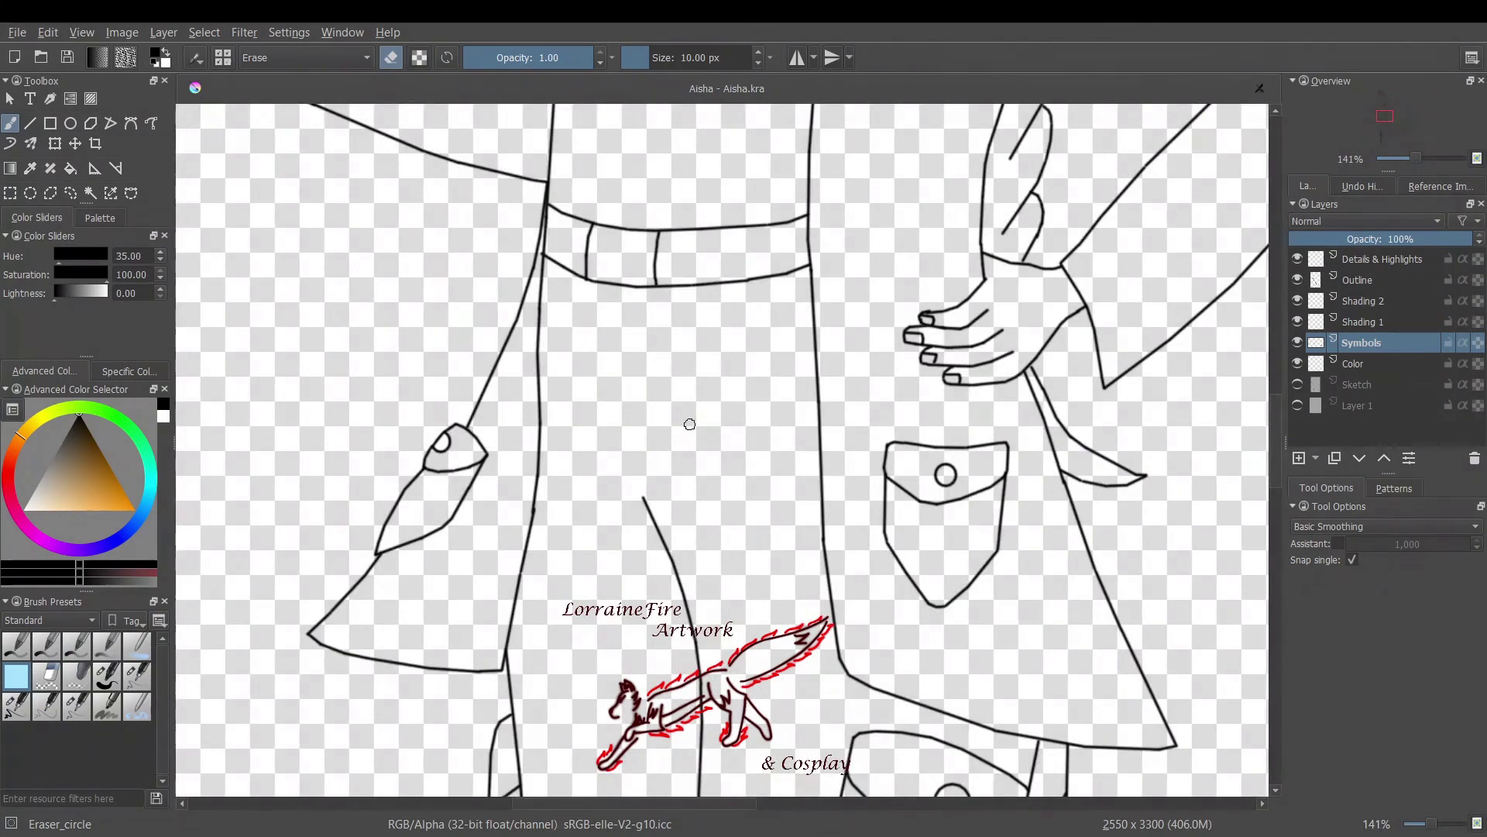
key(Page_Up)
key(Page_Up)
key(Page_Up)
key(v)
key(e)
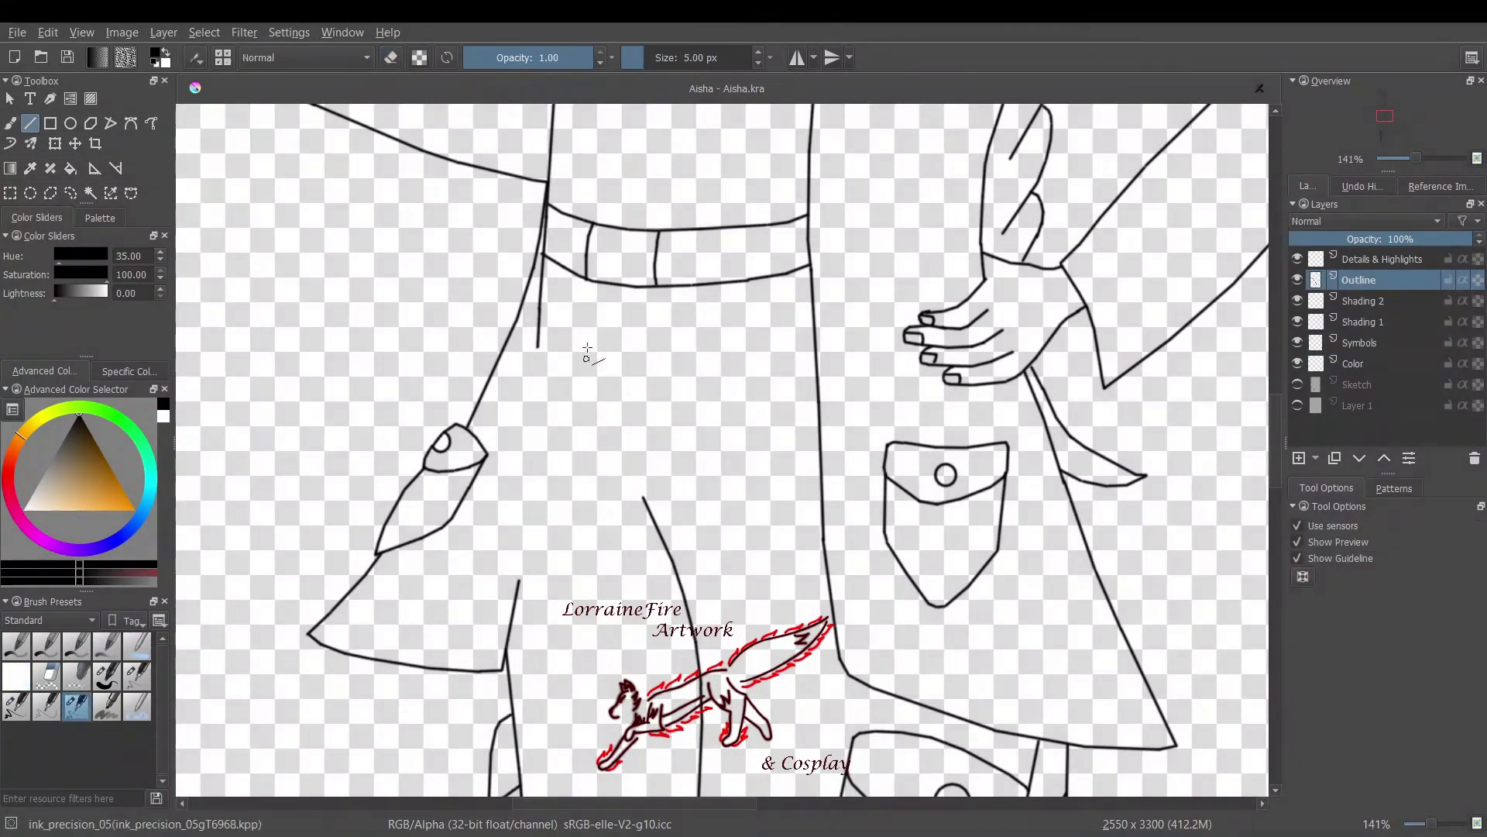
drag(537, 345, 515, 590)
On the Symbols layer, erase the part of the gold star extending beyond the shoulder's outline with a 10 px eraser
scroll(1239, 365, down, 4)
scroll(1246, 362, up, 2)
scroll(1029, 448, up, 5)
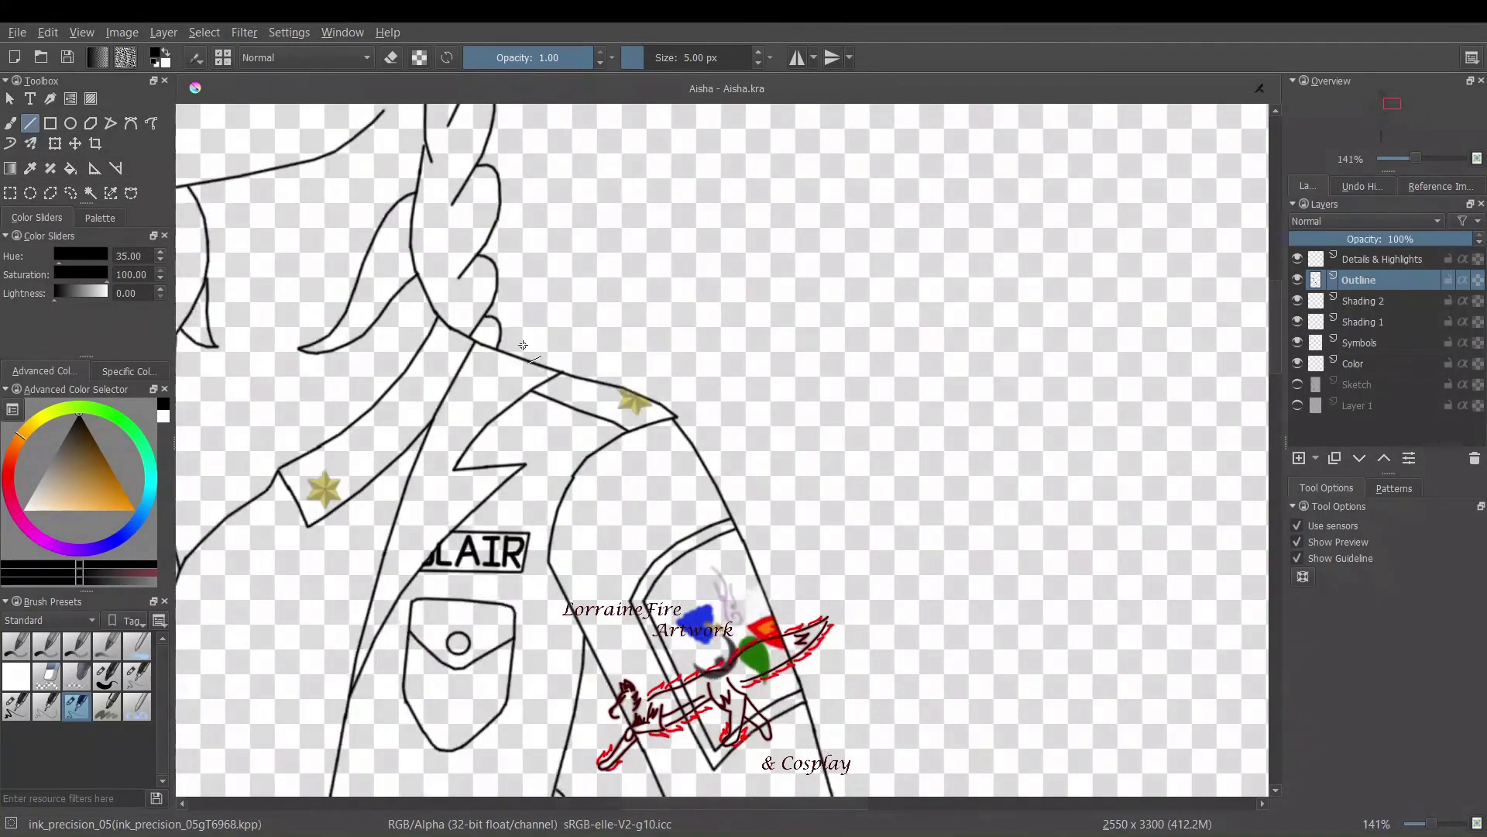
key(e)
drag(509, 315, 636, 372)
click(1361, 342)
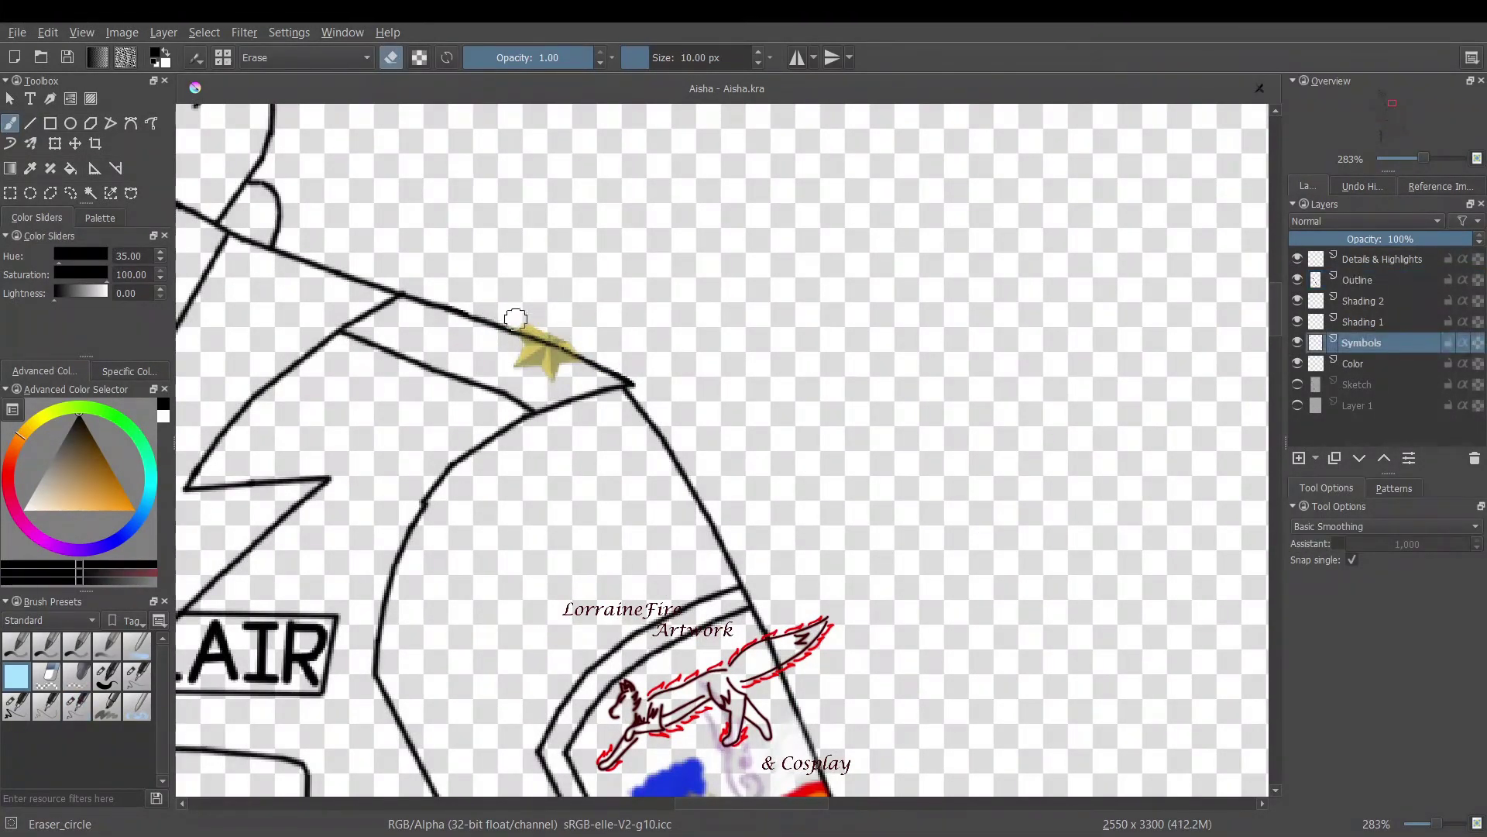
View the whole inked figure and save the drawing
scroll(542, 322, down, 6)
scroll(1270, 464, down, 2)
scroll(1278, 472, down, 3)
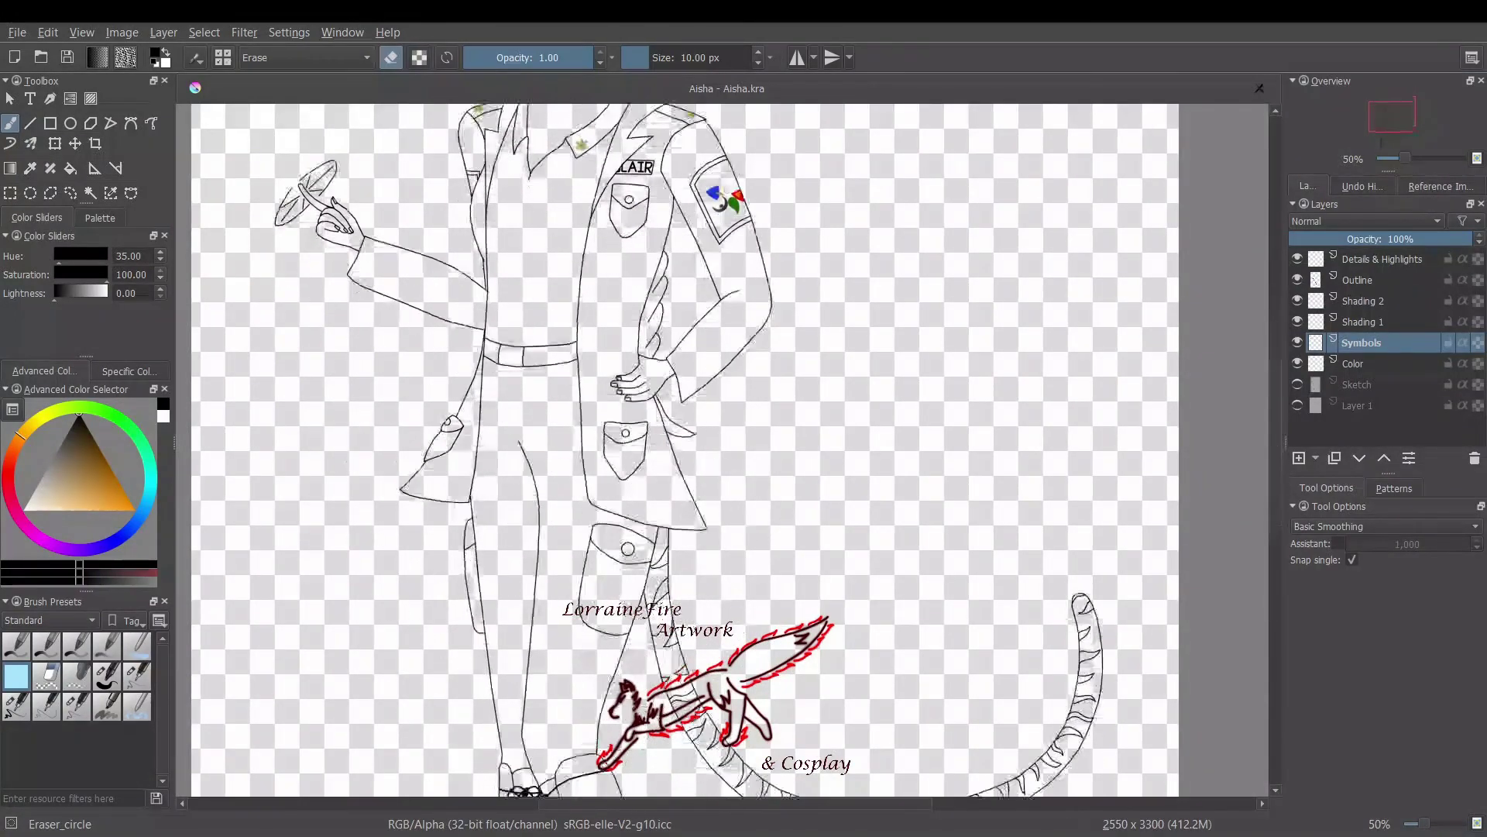
scroll(726, 449, down, 2)
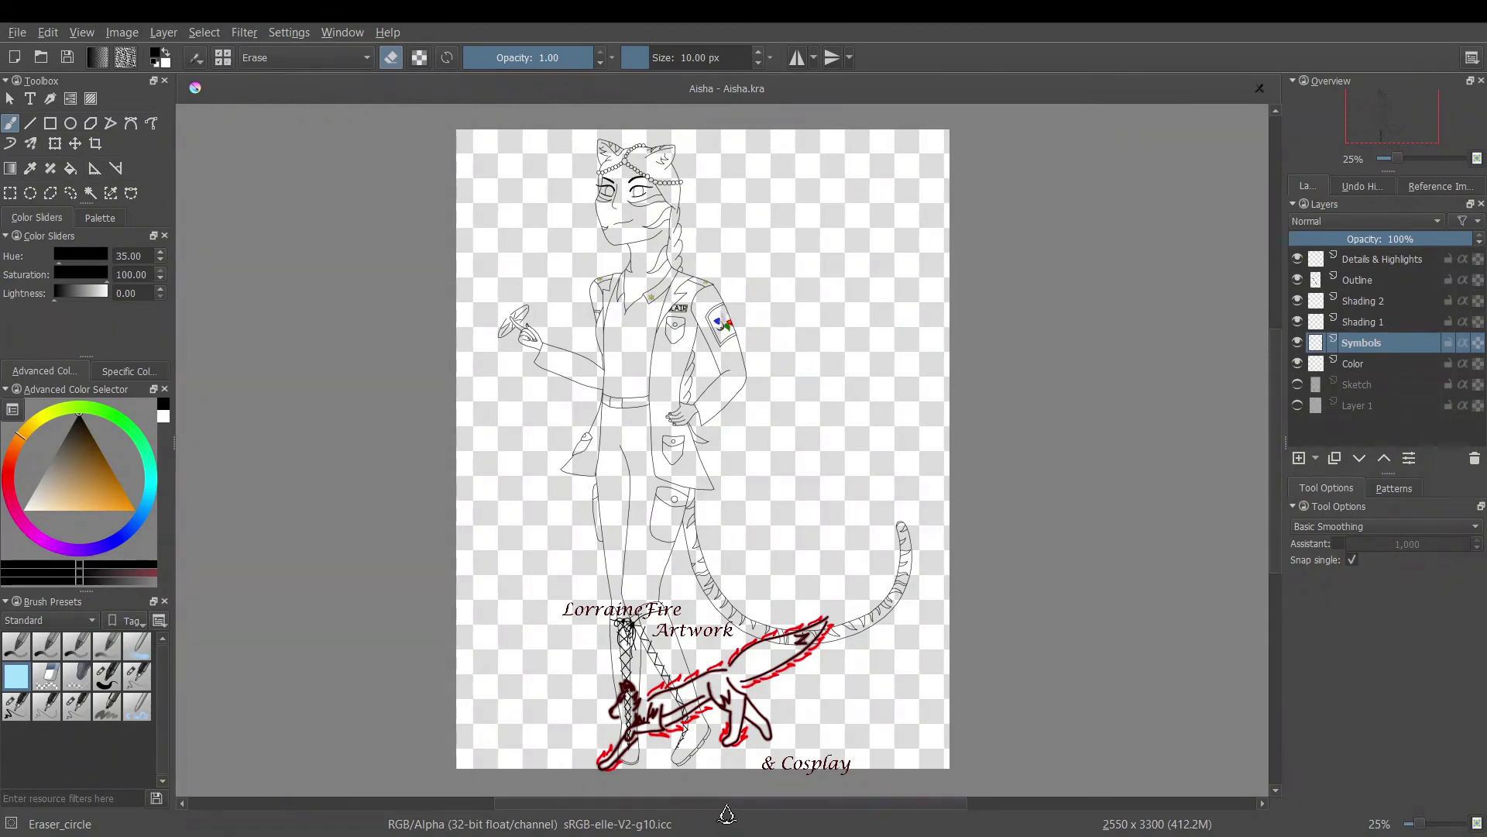
drag(727, 810, 715, 809)
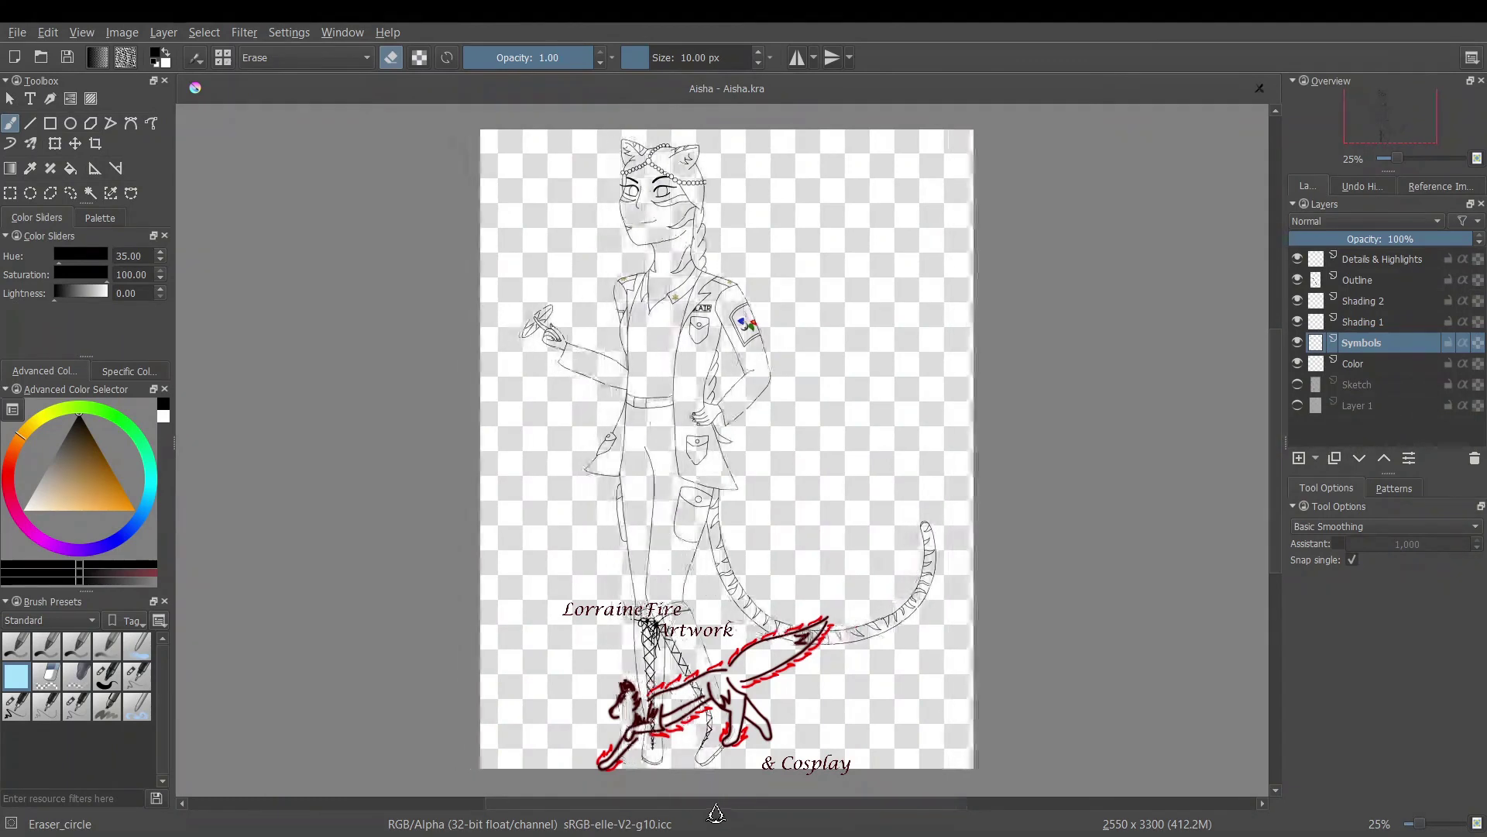
click(65, 62)
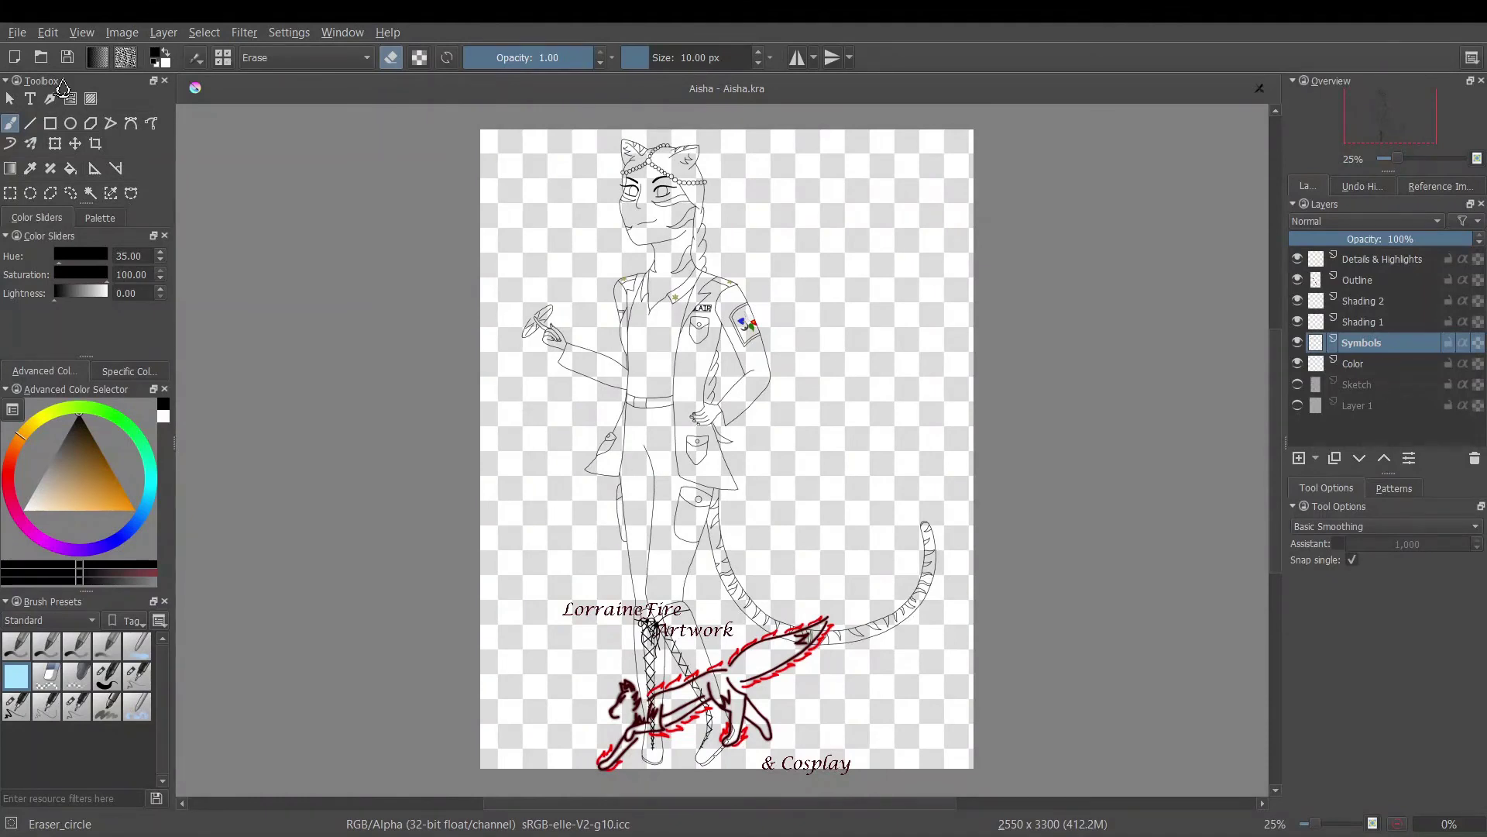